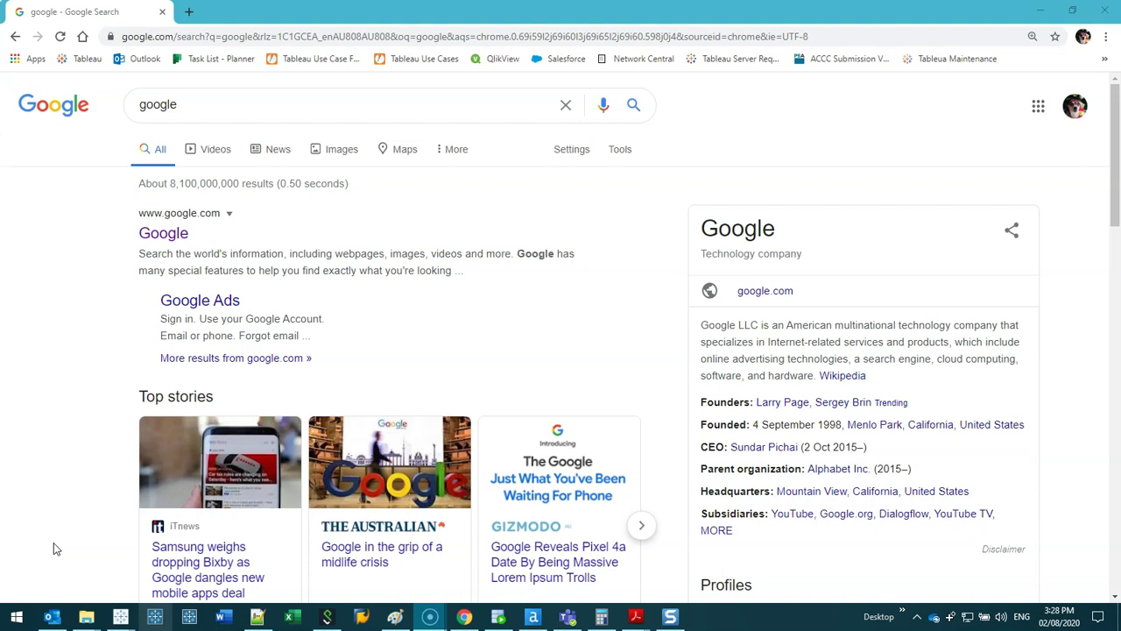
Replace the Google search query with 'S&P500' and run the search.
left_click(213, 105)
double_click(213, 106)
type("S&P50")
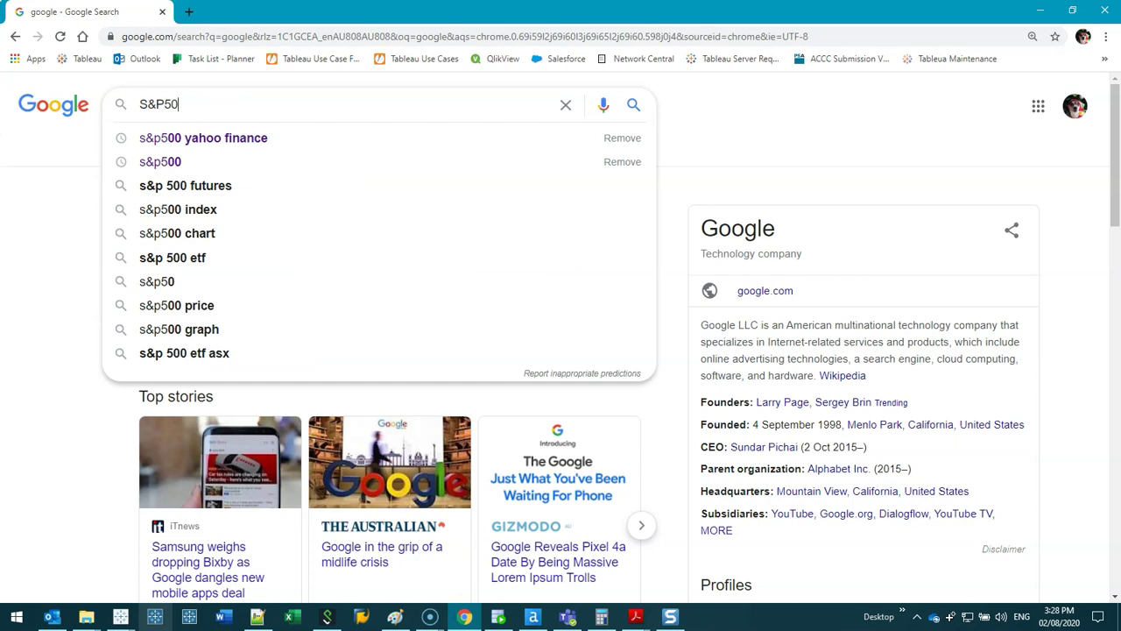
type("0")
key("Return")
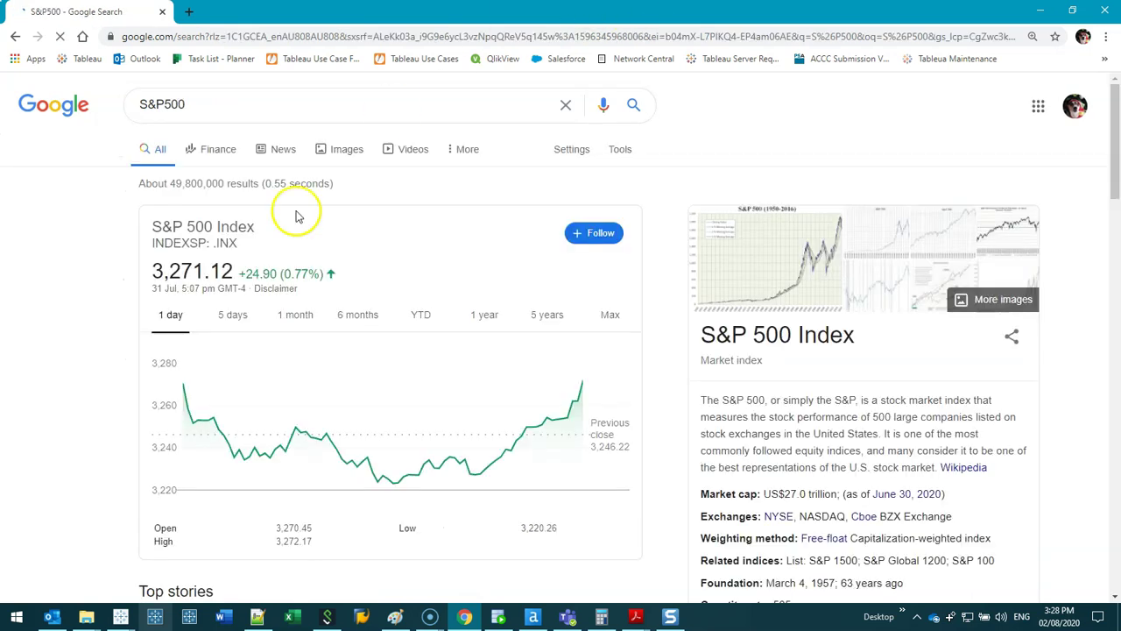
scroll(90, 303, "down", 4)
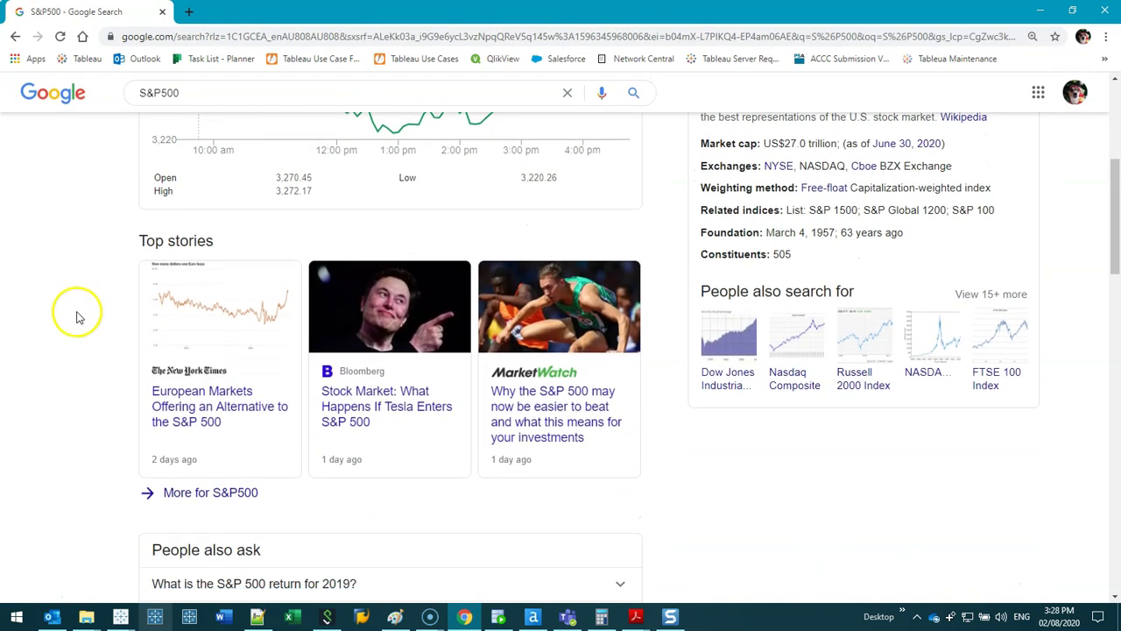
scroll(76, 317, "up", 5)
Extend the search with 'yahoo finance' and open the S&P 500 (^GSPC) Yahoo Finance result.
left_click(258, 105)
type("yahoo")
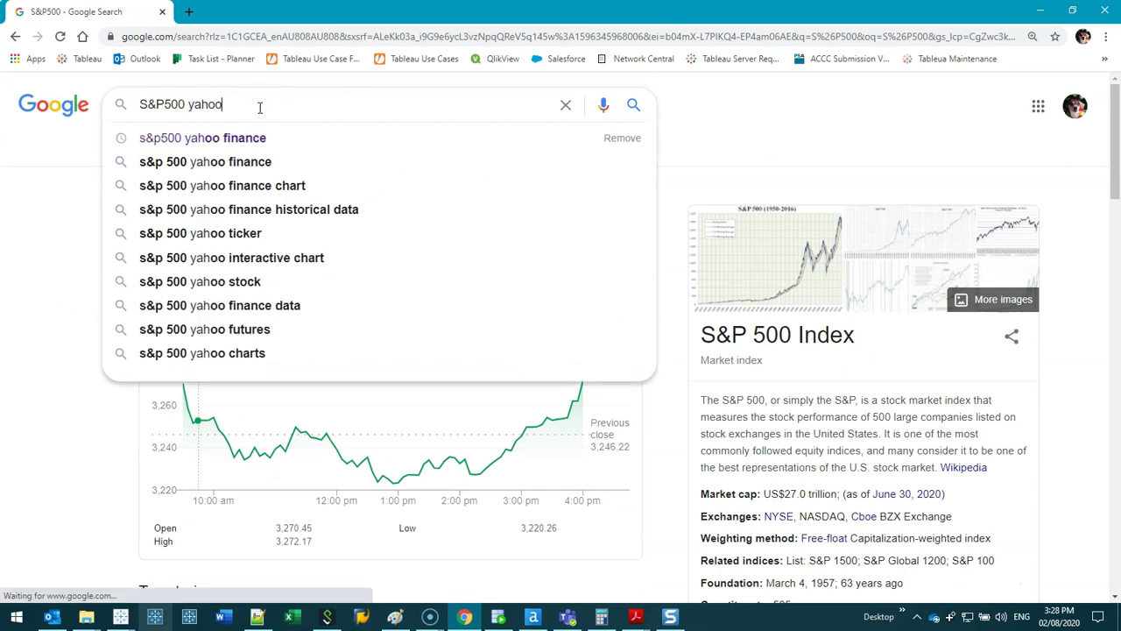
type(" finance")
key("Return")
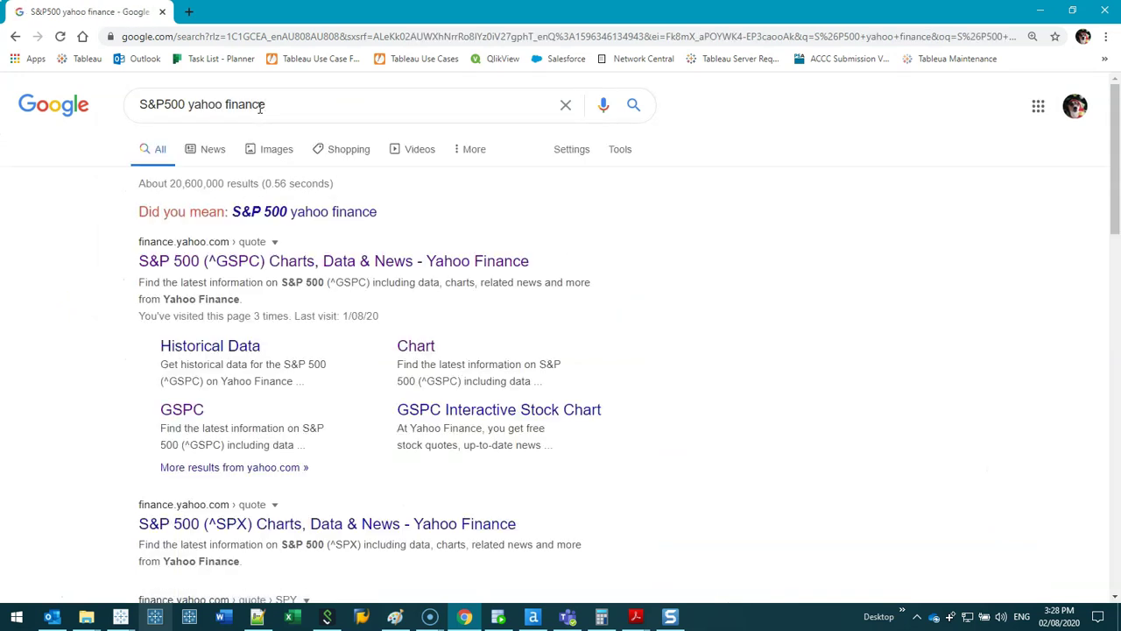
left_click(285, 260)
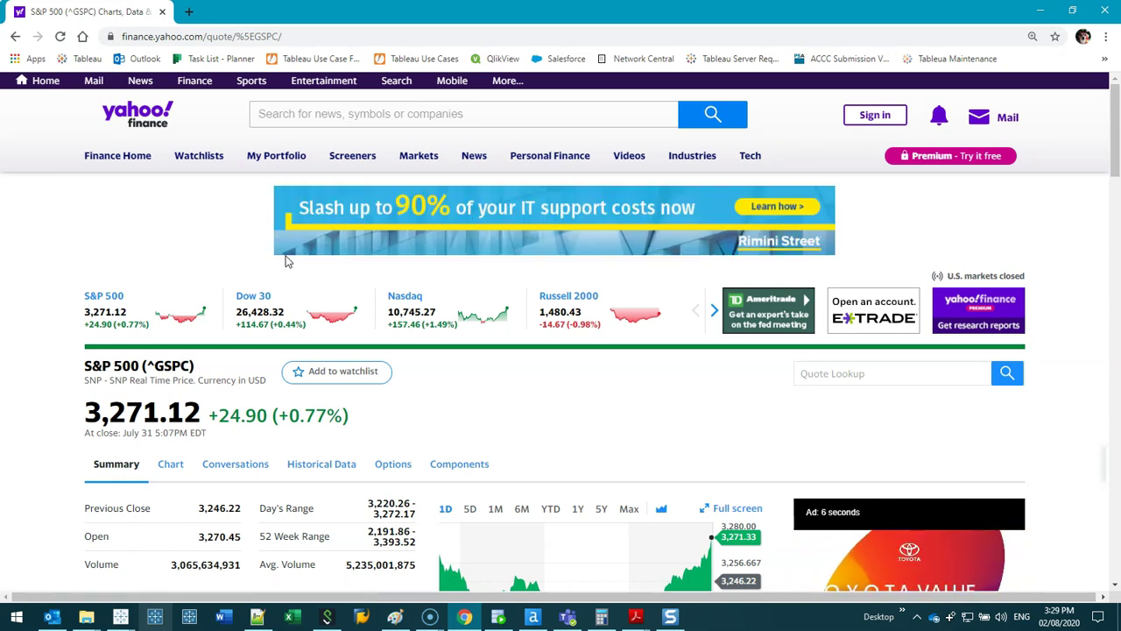
Switch the ^GSPC chart to the 5Y range and read prices along it.
scroll(394, 331, "down", 2)
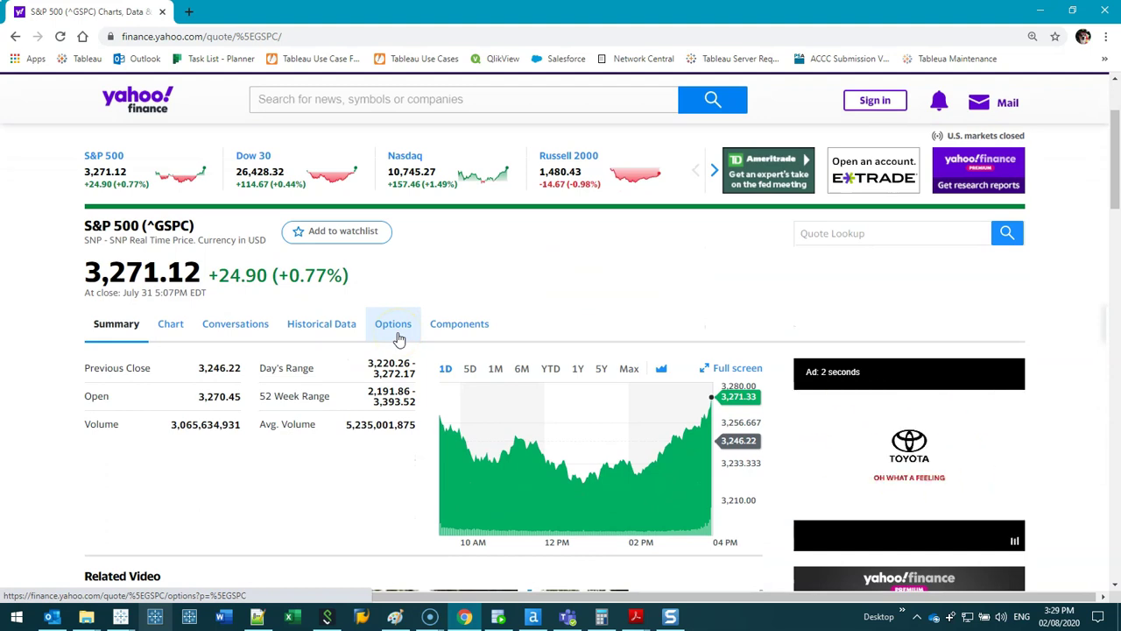
left_click(603, 369)
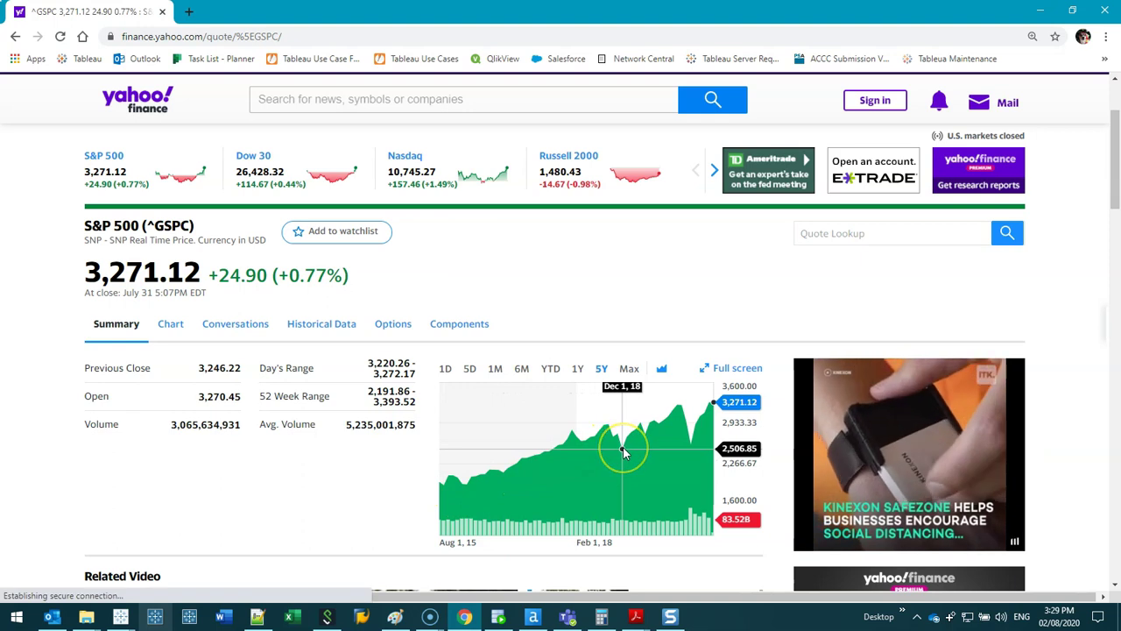
mouse_move(623, 451)
left_mouse_down()
mouse_move(663, 435)
mouse_move(673, 405)
mouse_move(684, 410)
left_mouse_up()
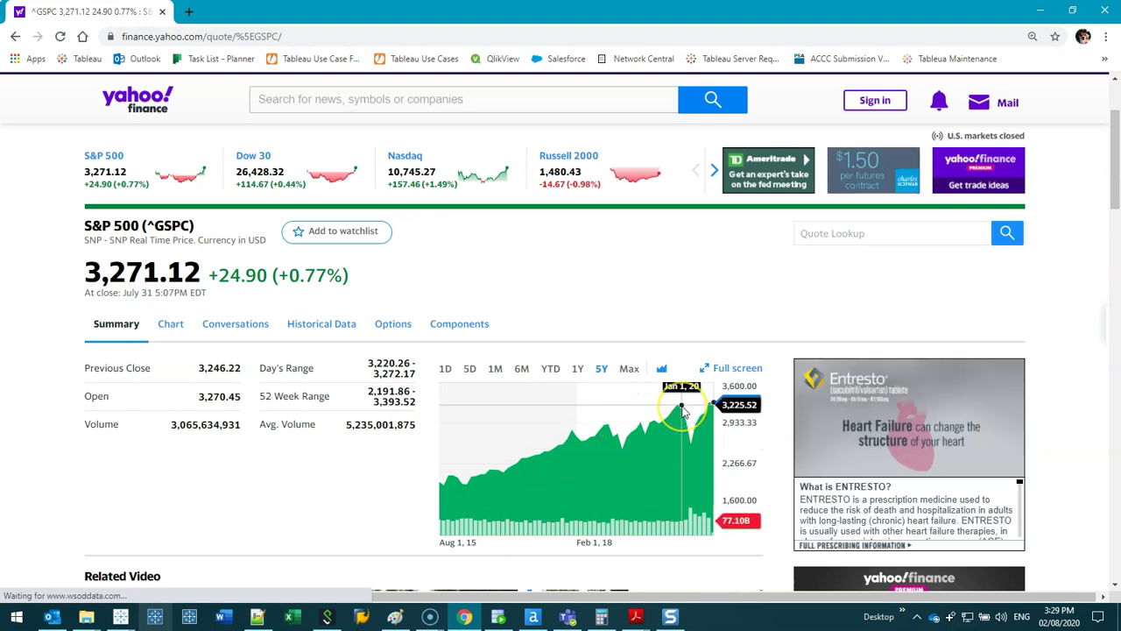
scroll(685, 410, "down", 3)
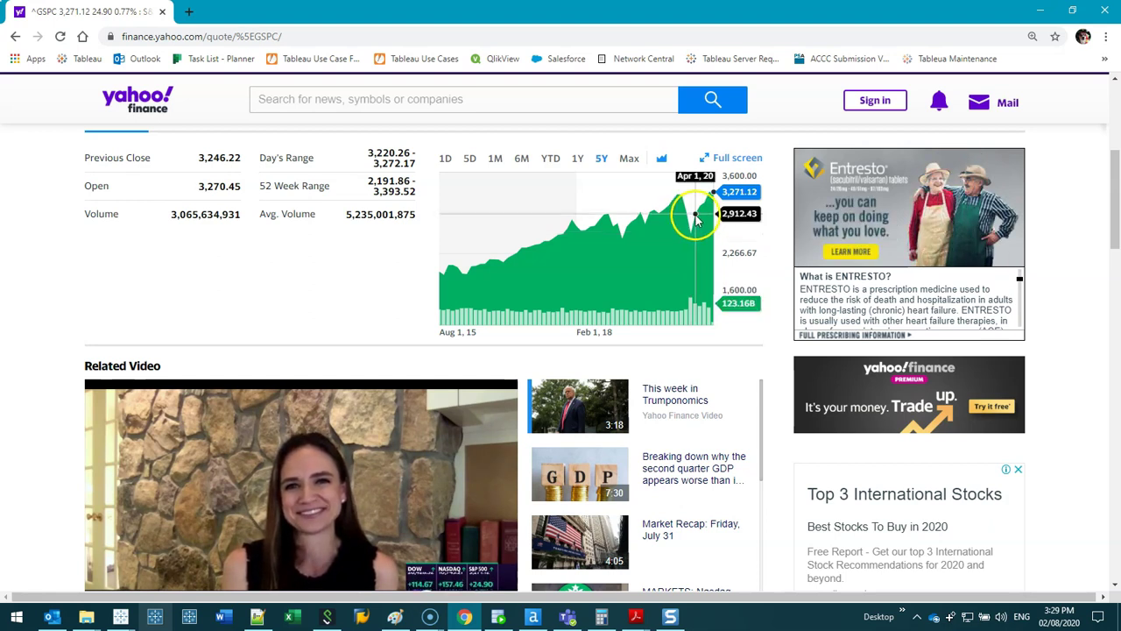
scroll(712, 213, "up", 3)
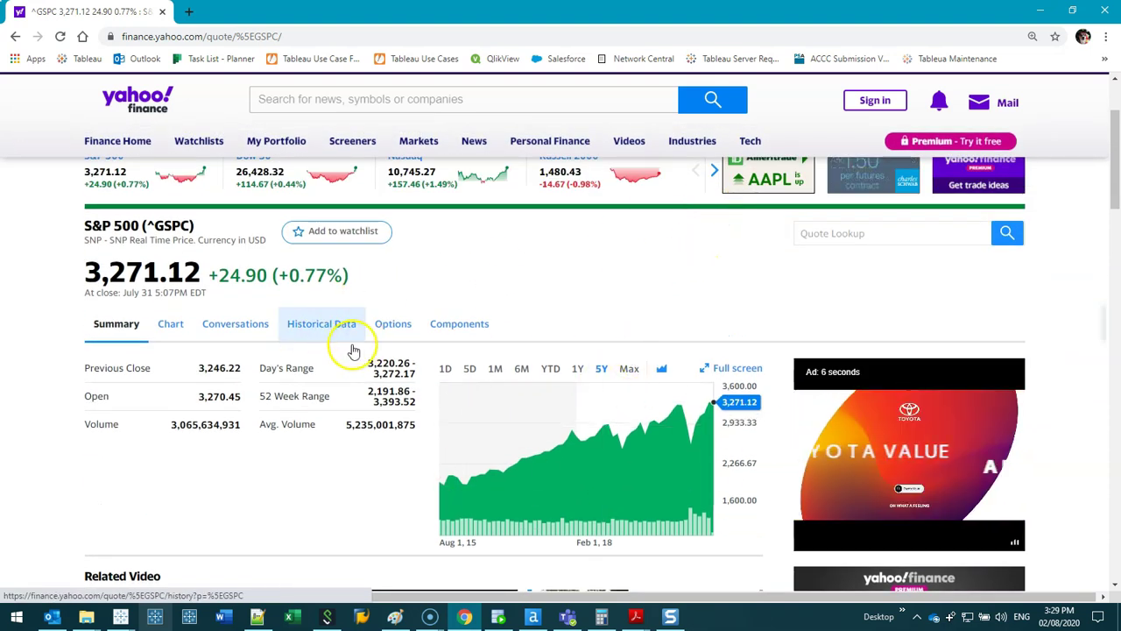
Show S&P 500 historical prices for Max period at Monthly frequency and download ^GSPC (4).csv.
left_click(320, 326)
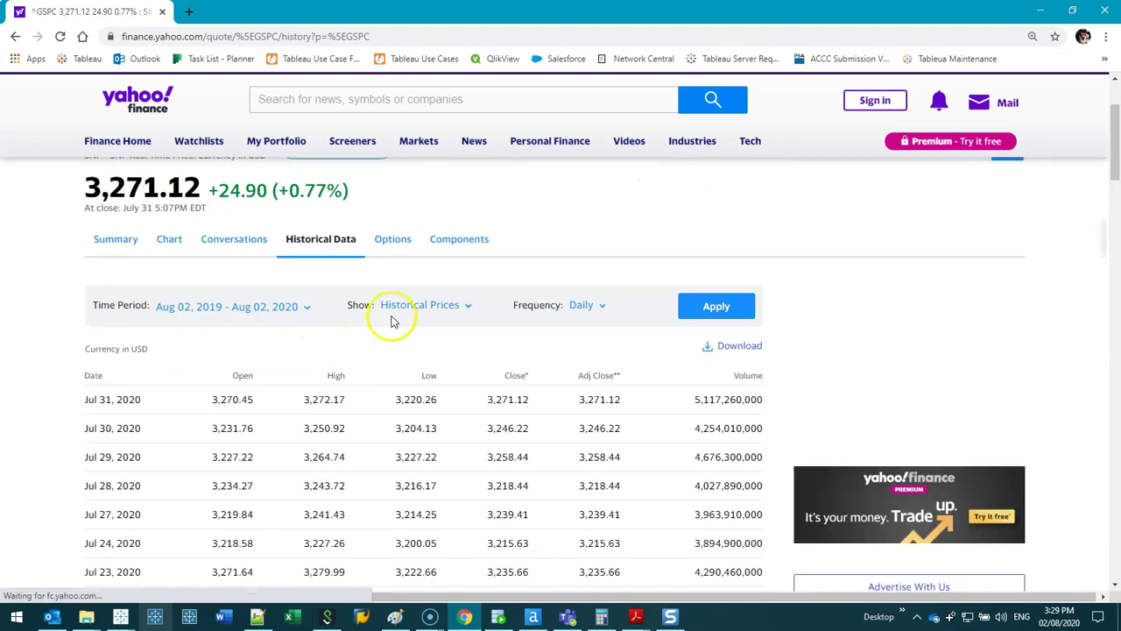
scroll(304, 242, "down", 2)
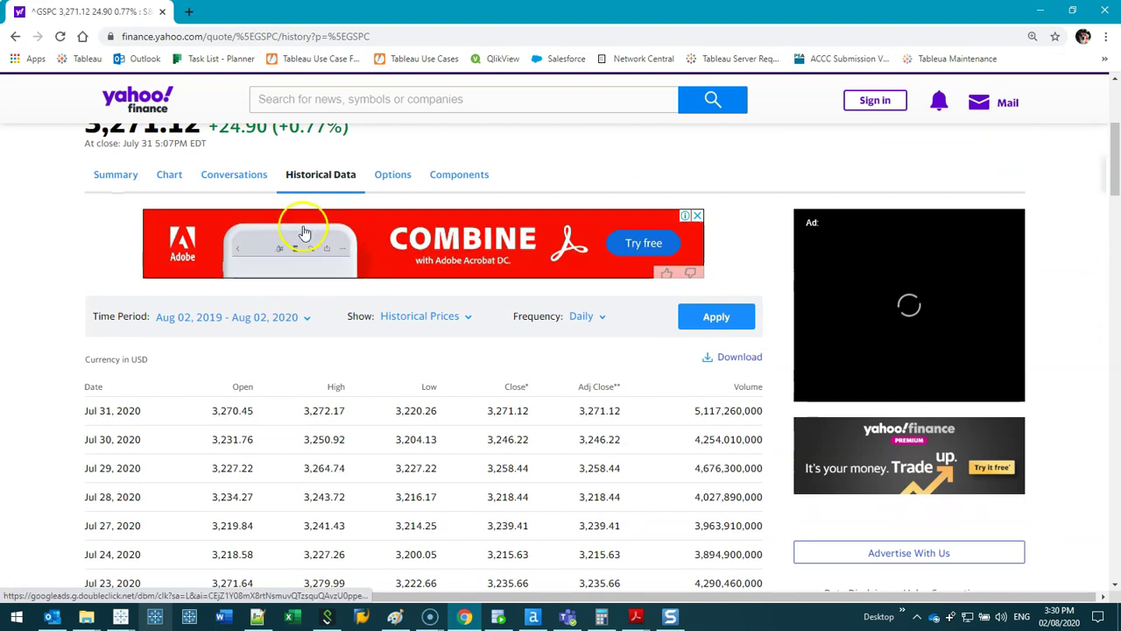
left_click(293, 323)
left_click(302, 373)
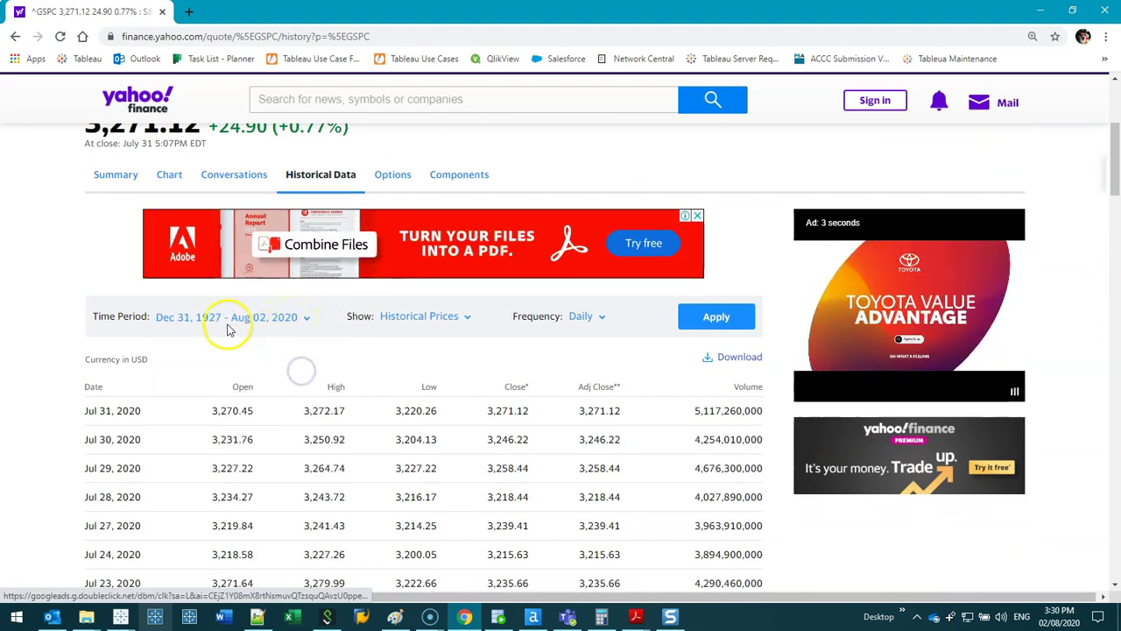
left_click(426, 317)
left_click(408, 348)
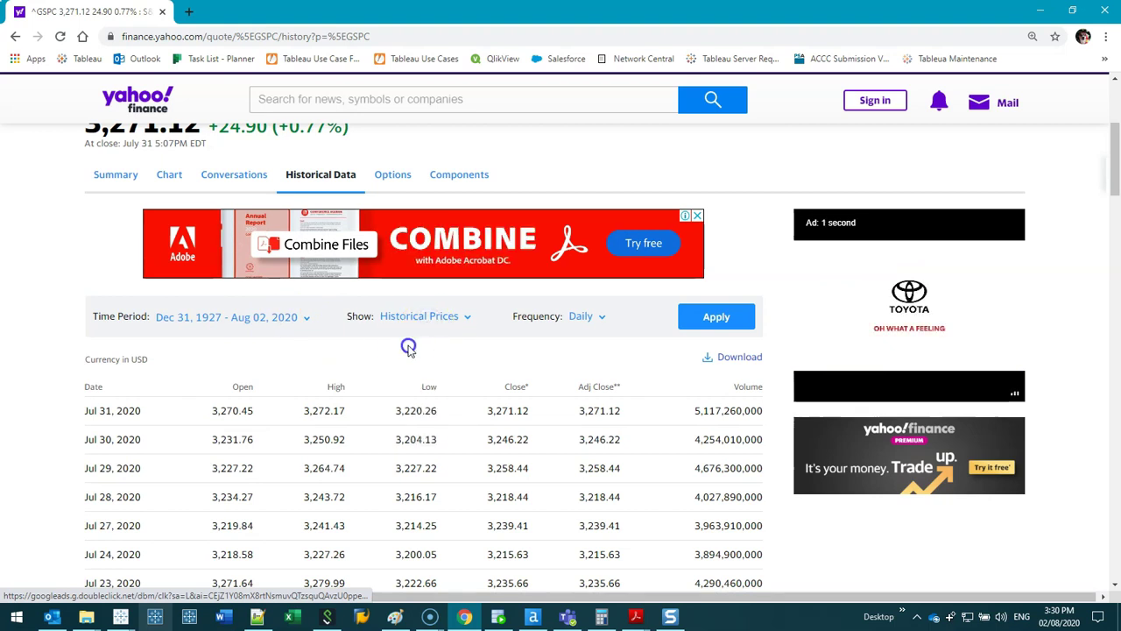
left_click(602, 319)
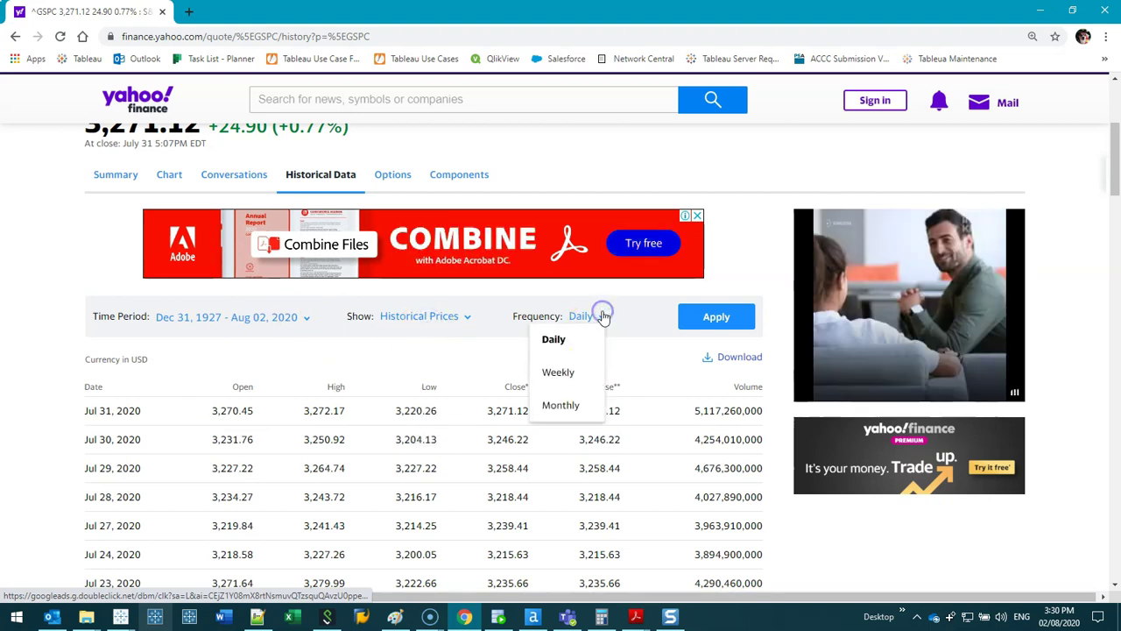
left_click(561, 406)
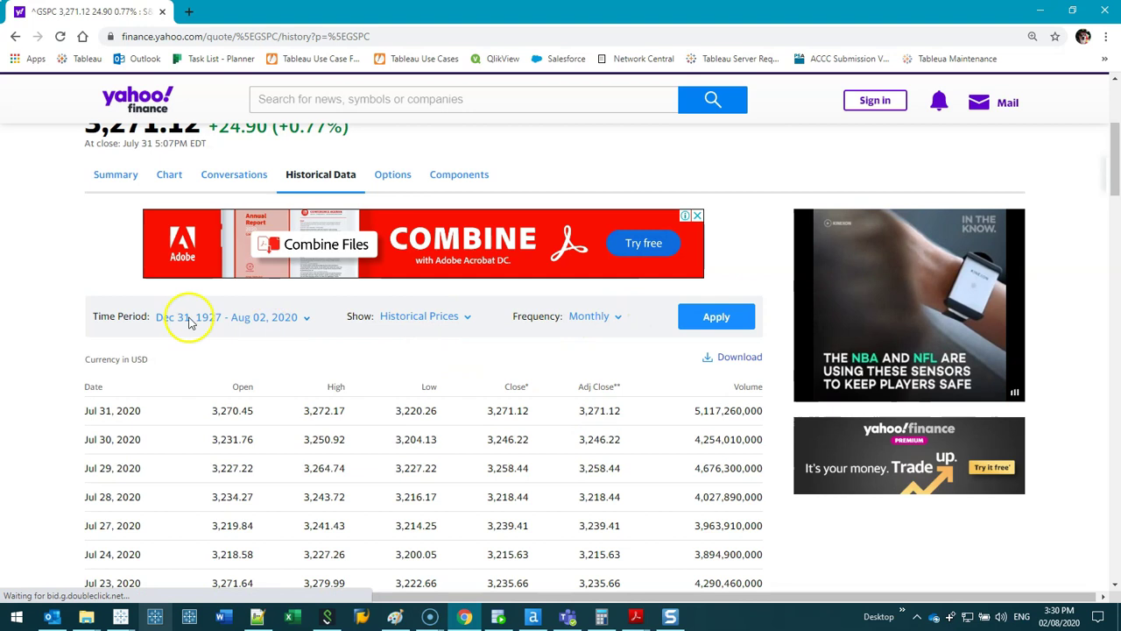
left_click(717, 318)
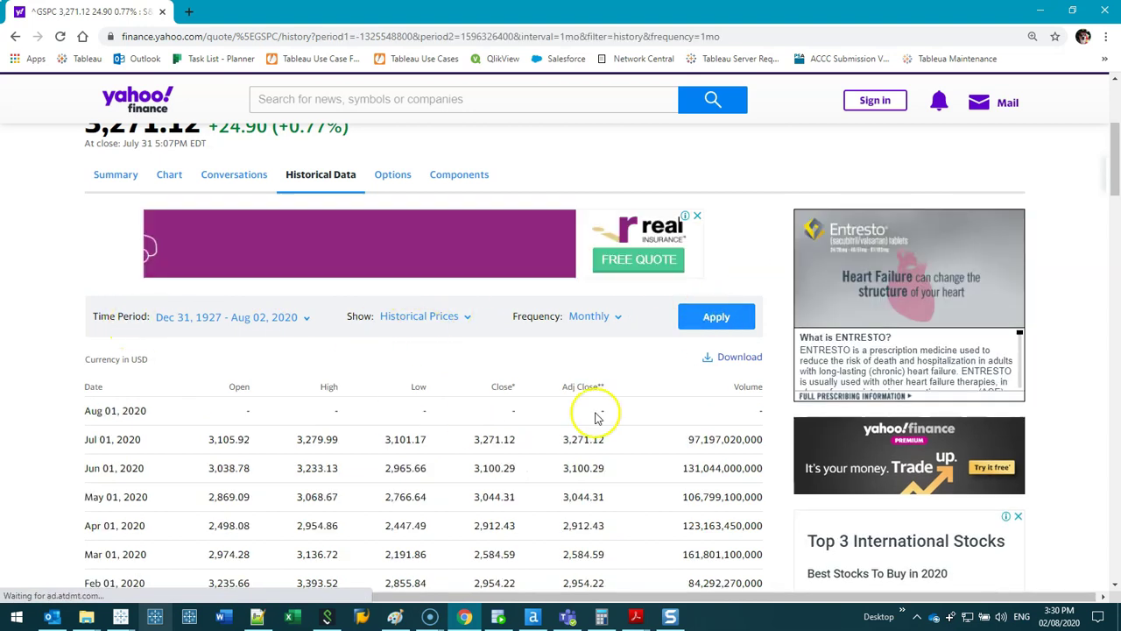
left_click(736, 361)
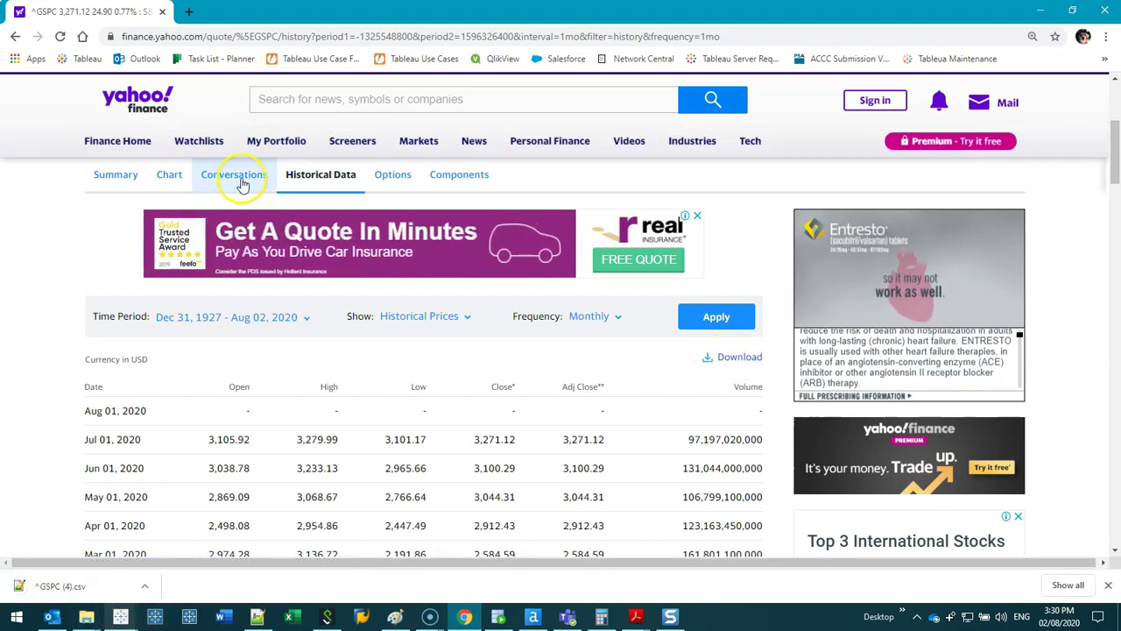
scroll(254, 302, "up", 3)
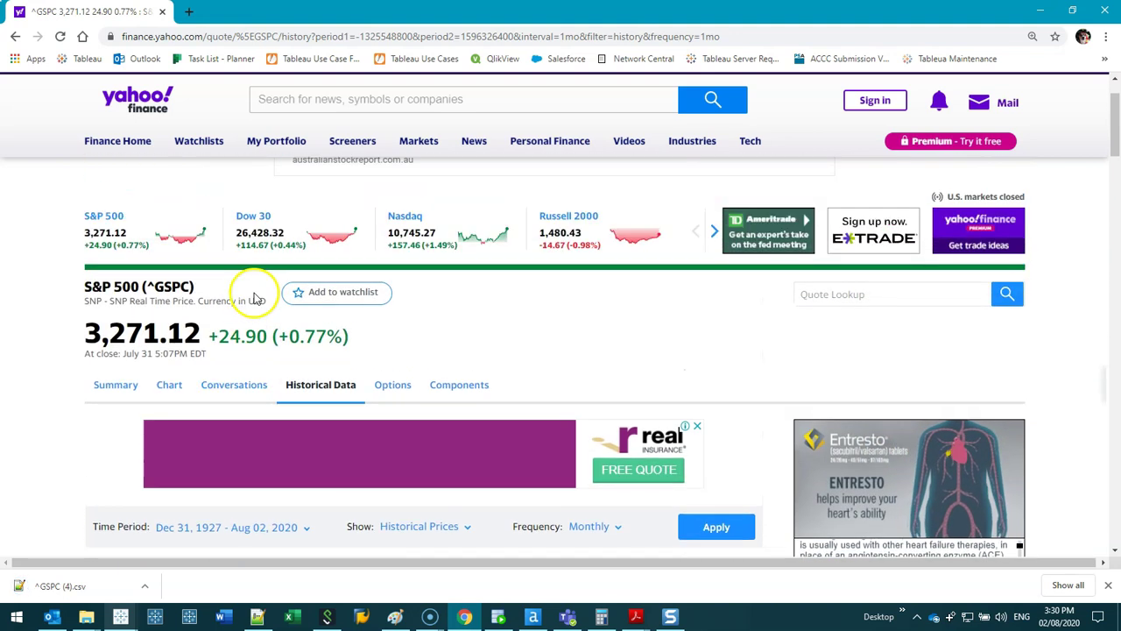
Search 'google yahoo finance' and open Google's (GOOG) historical prices table.
left_click(201, 37)
type("goog")
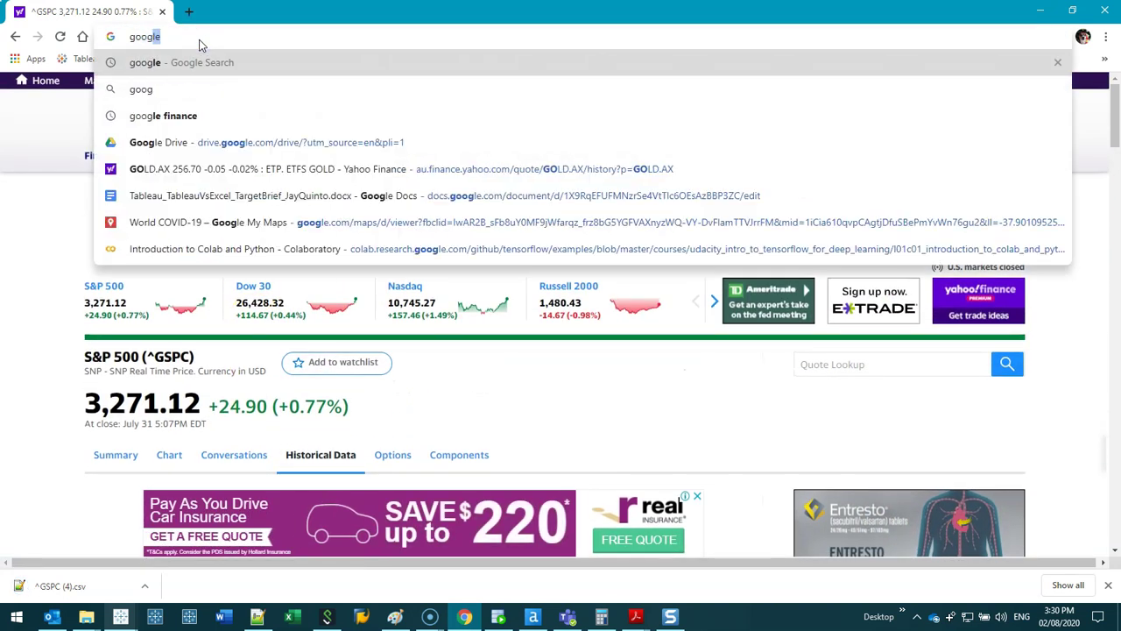
type("le yahoo fina")
key("Return")
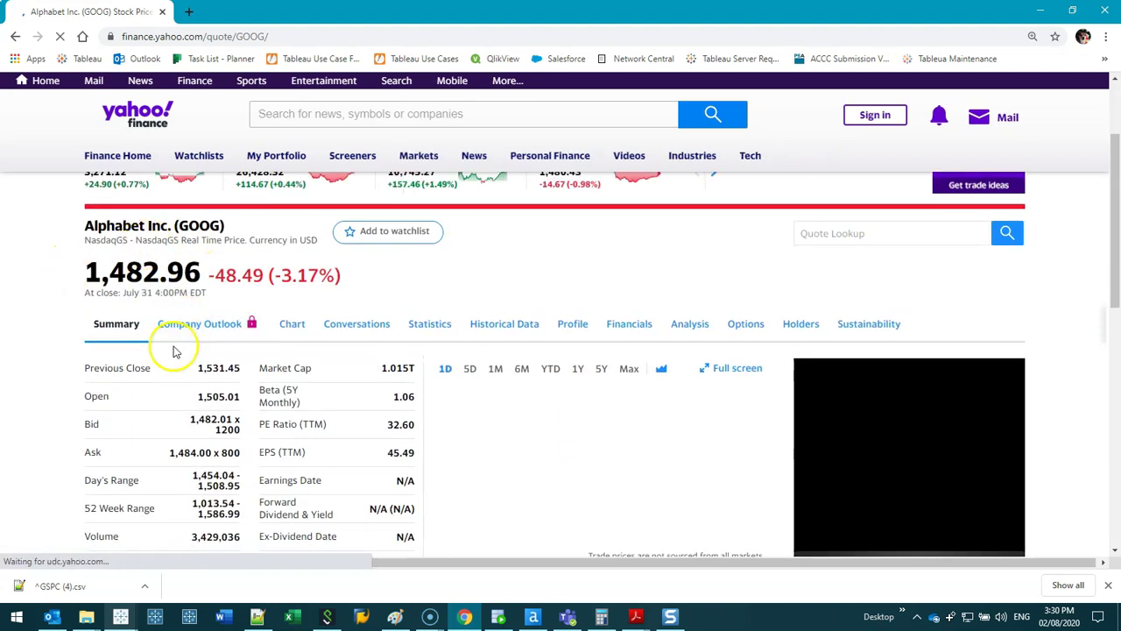
left_click(498, 336)
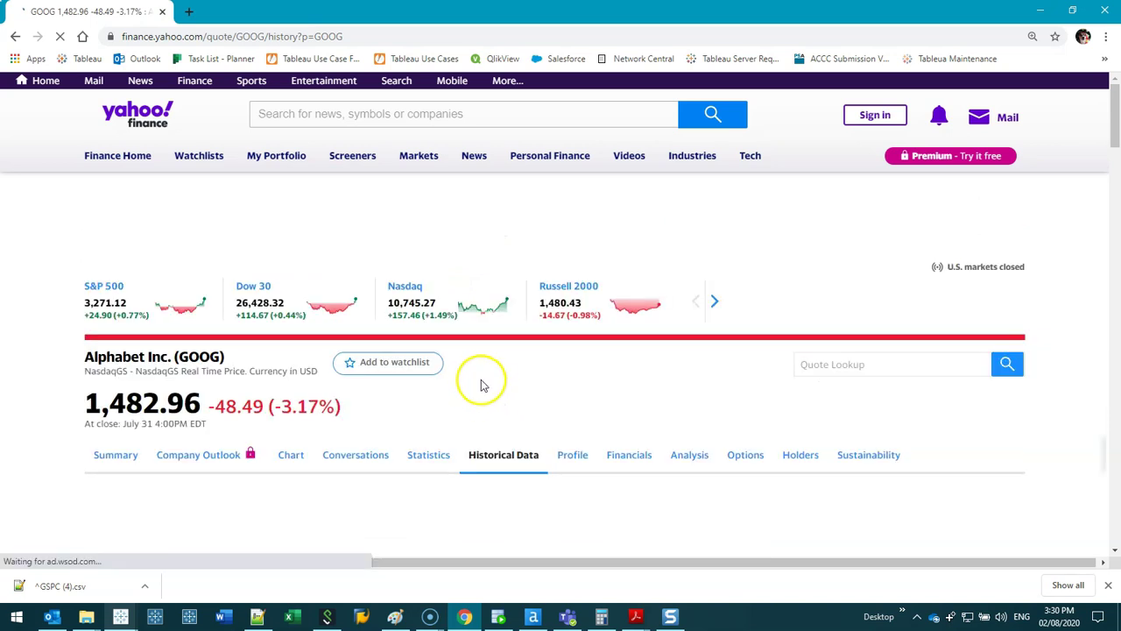
scroll(482, 337, "down", 3)
scroll(486, 340, "down", 1)
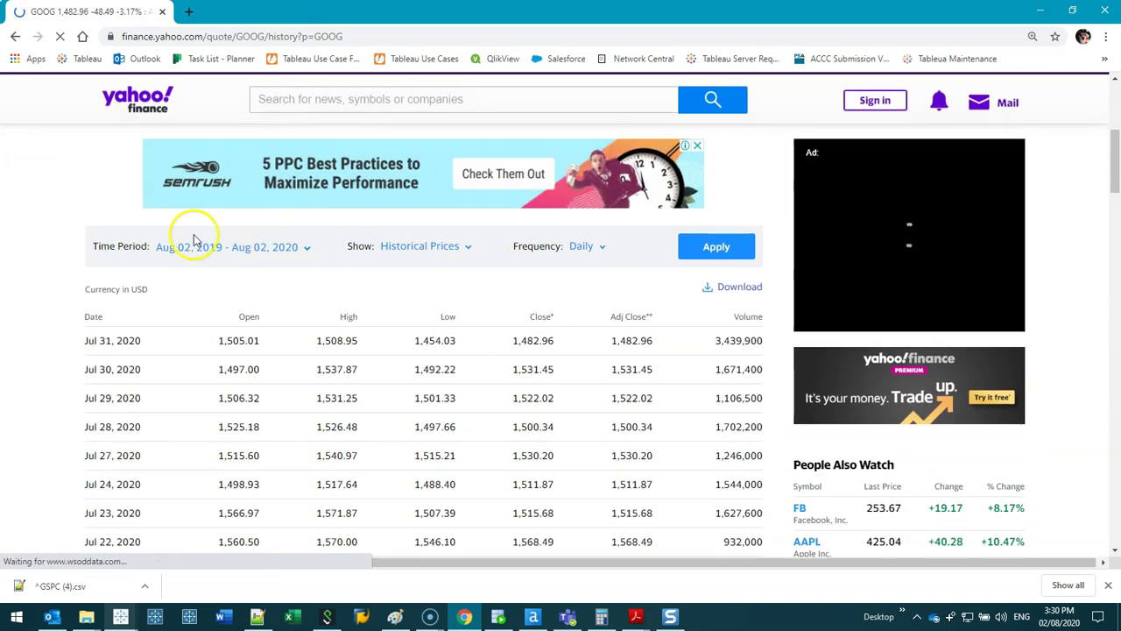
Set GOOG history to Max period, Monthly frequency, and download it as GOOG.csv.
left_click(290, 247)
left_click(300, 304)
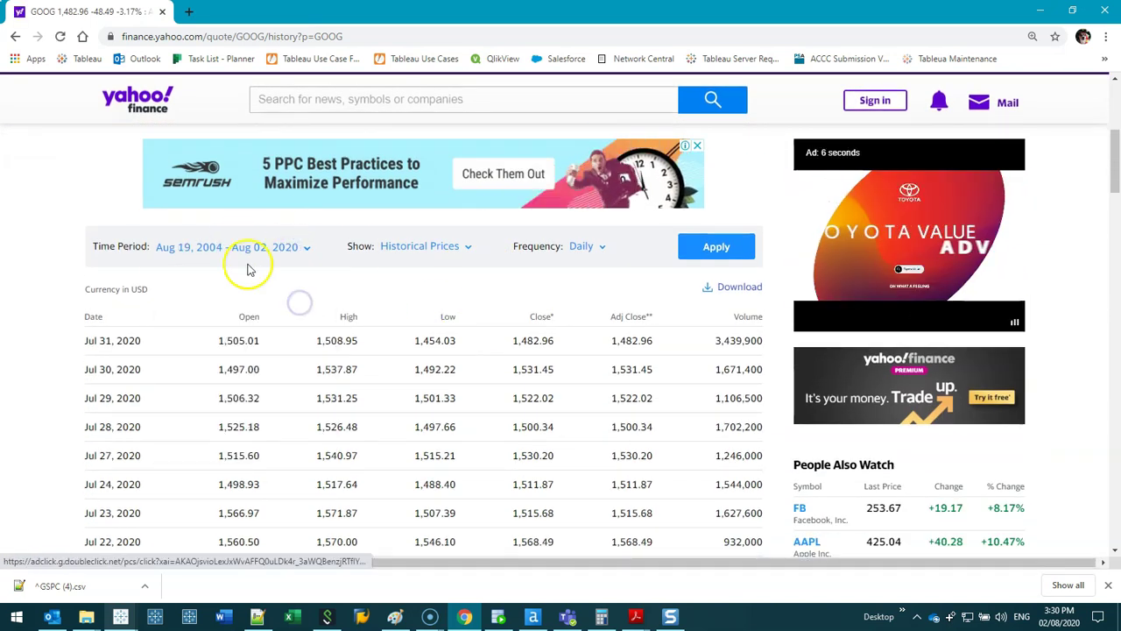
left_click(597, 247)
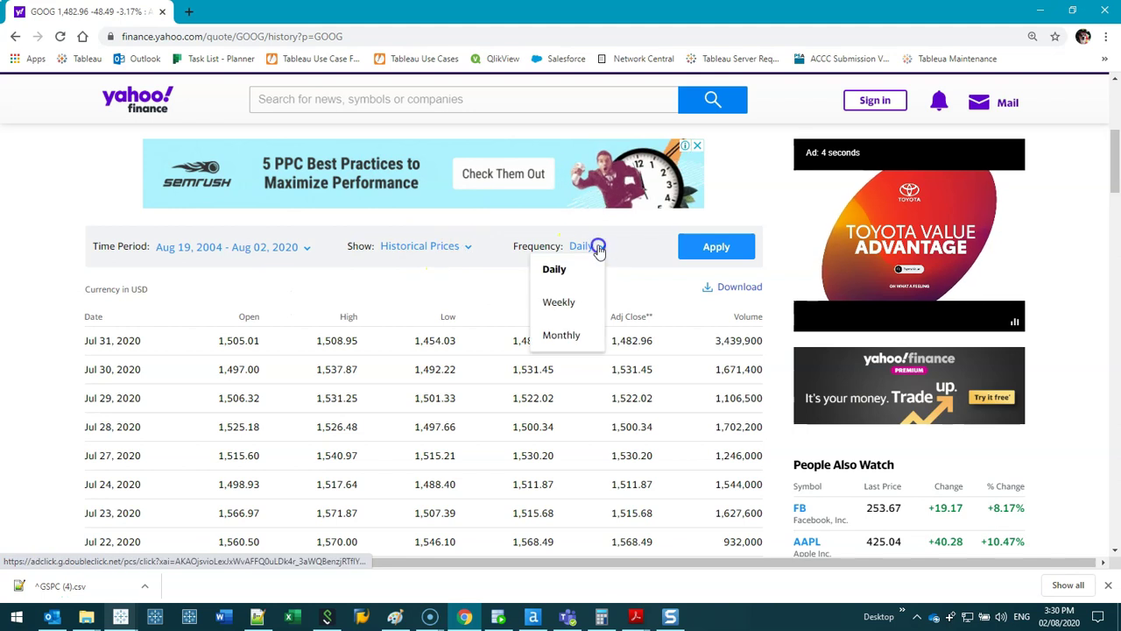
left_click(560, 336)
left_click(716, 247)
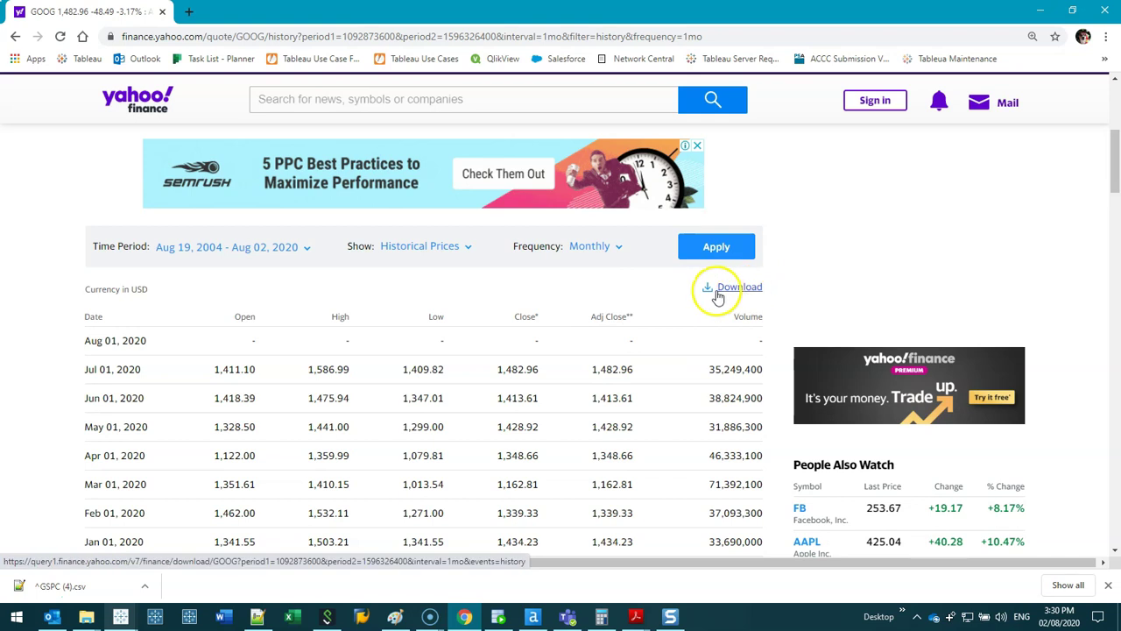
left_click(752, 295)
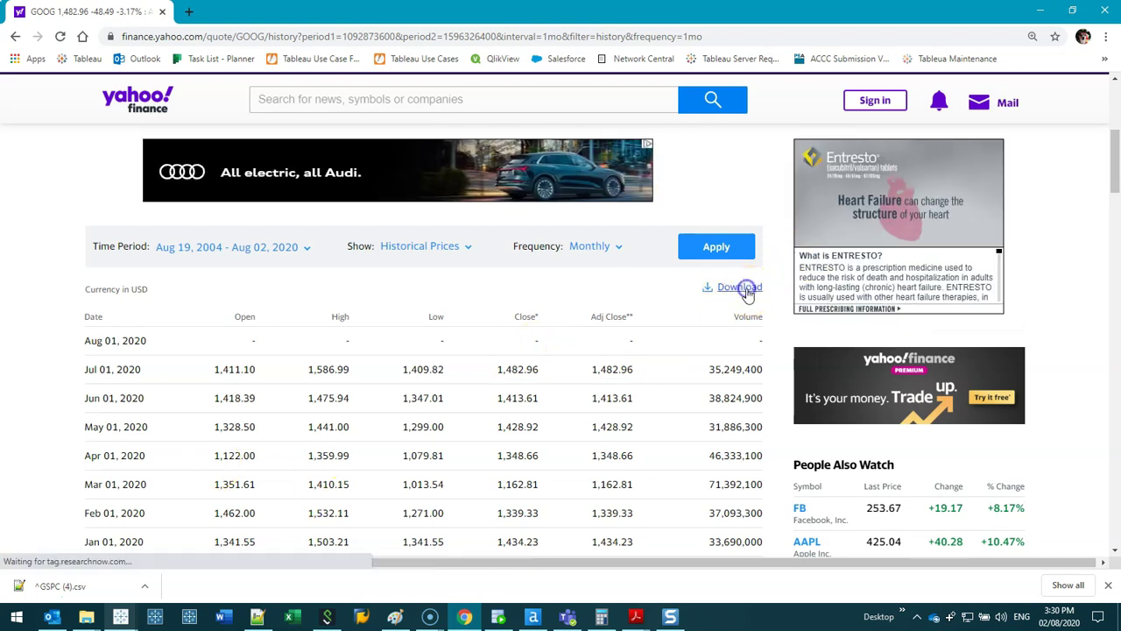
scroll(376, 271, "up", 1)
scroll(348, 289, "up", 3)
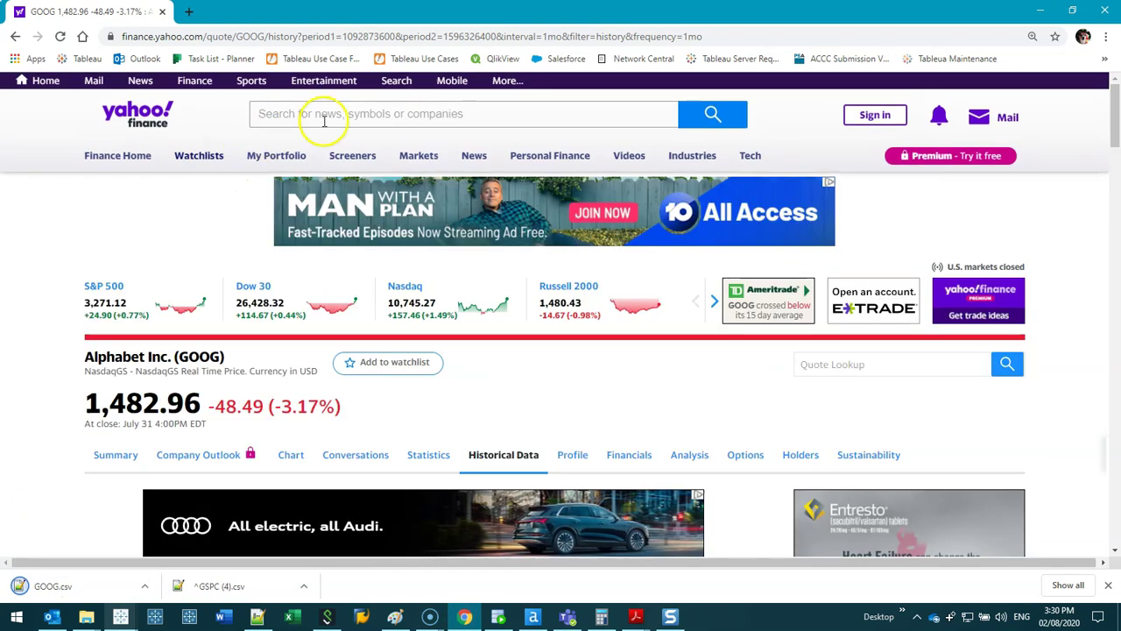
Search the web for 'mcDOnalds'.
left_click(371, 113)
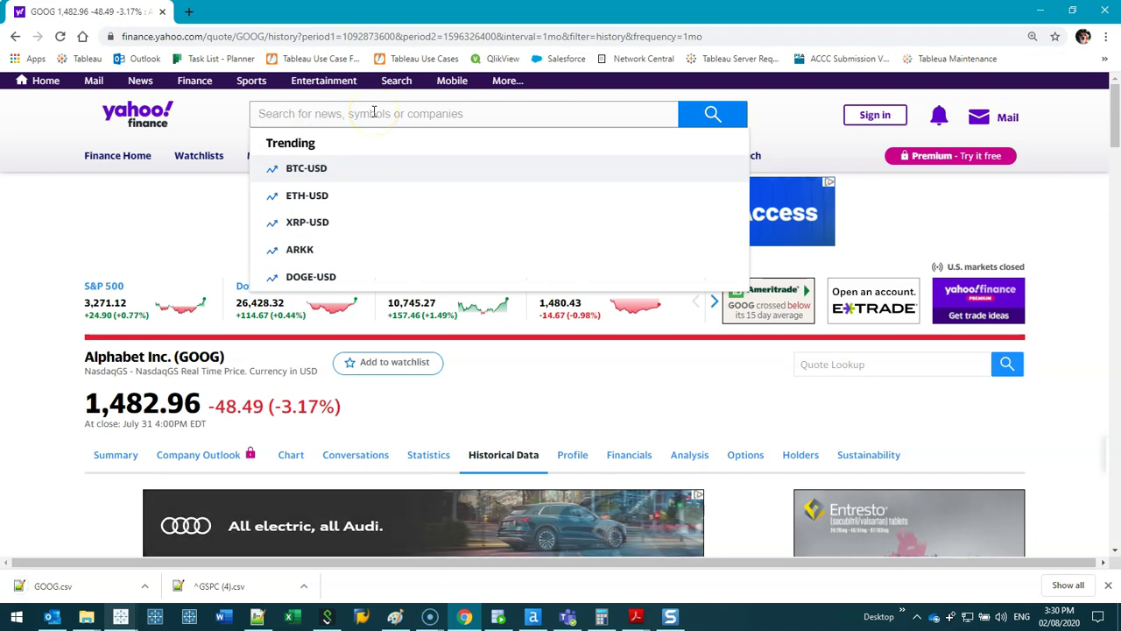
left_click(380, 37)
type("mcDOnalds")
key("Return")
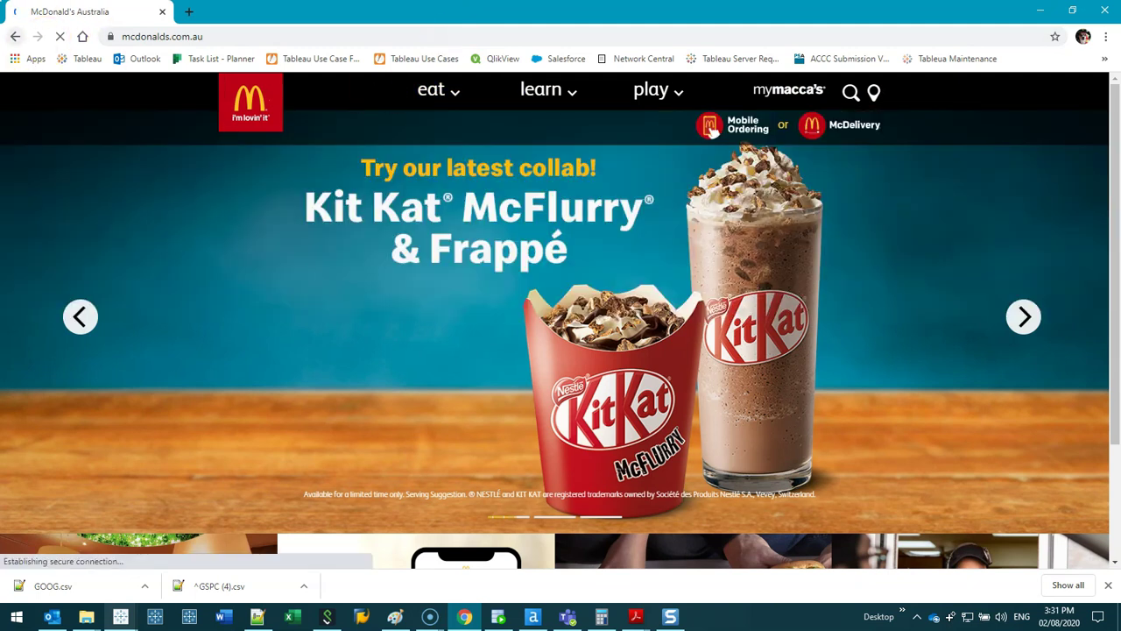
Return to the search results and open McDonald's (MCD) Yahoo Finance historical data.
left_click(15, 36)
left_click(220, 103)
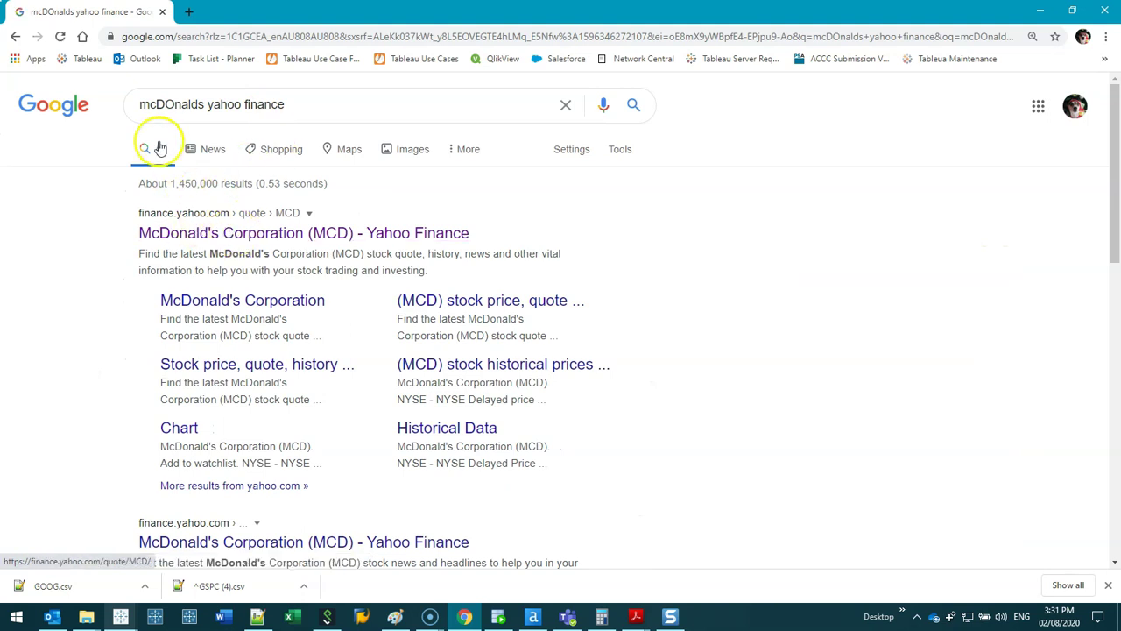
left_click(232, 234)
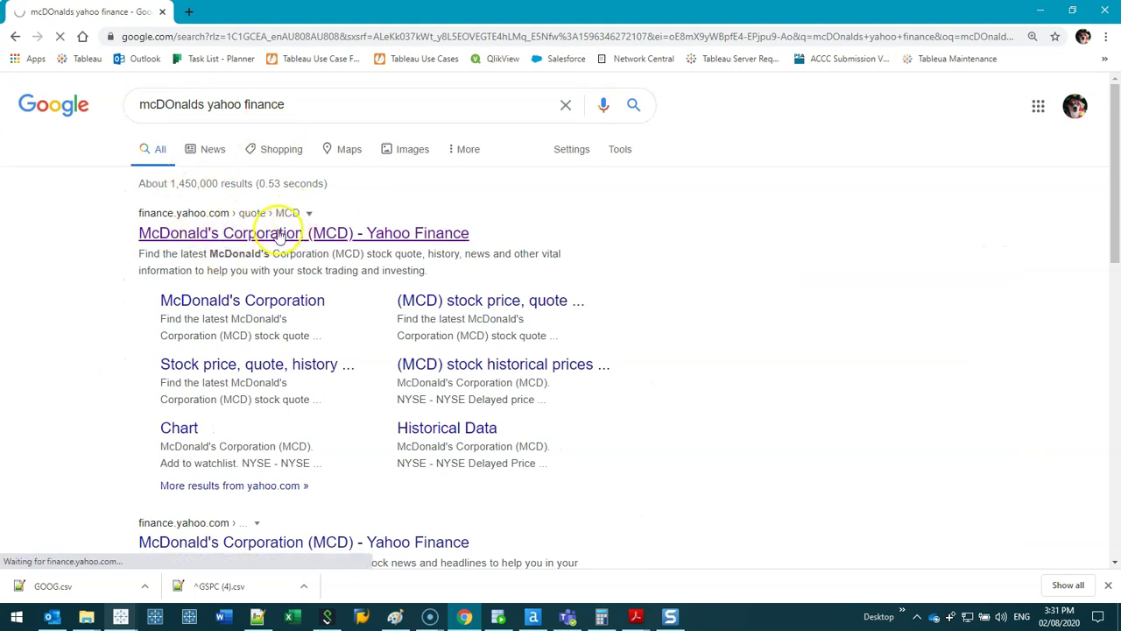
scroll(394, 238, "down", 3)
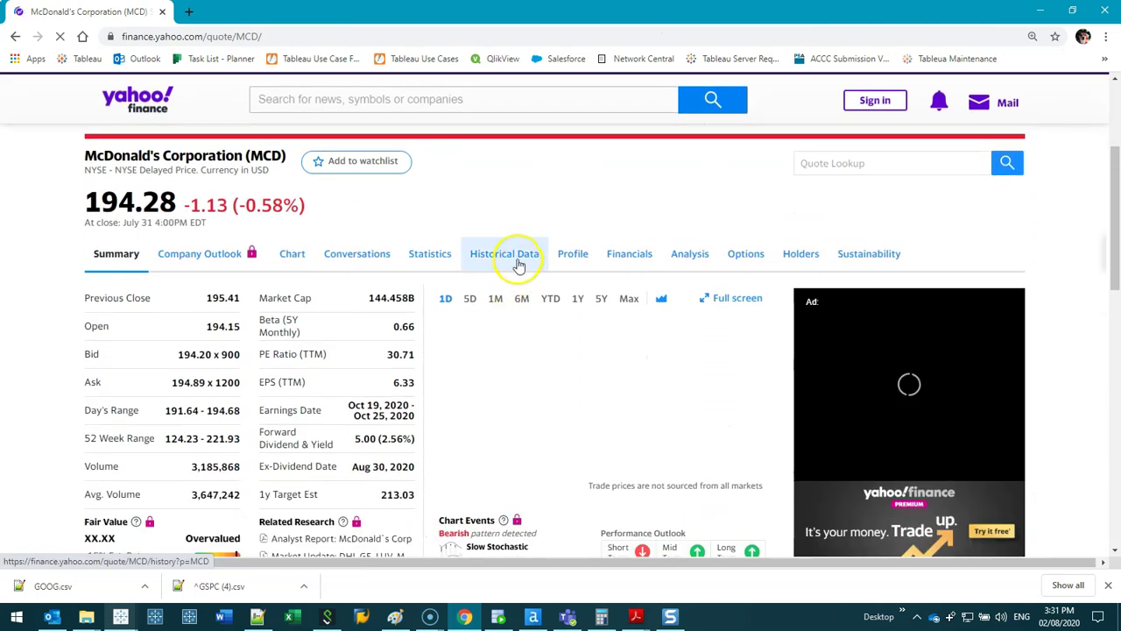
left_click(504, 253)
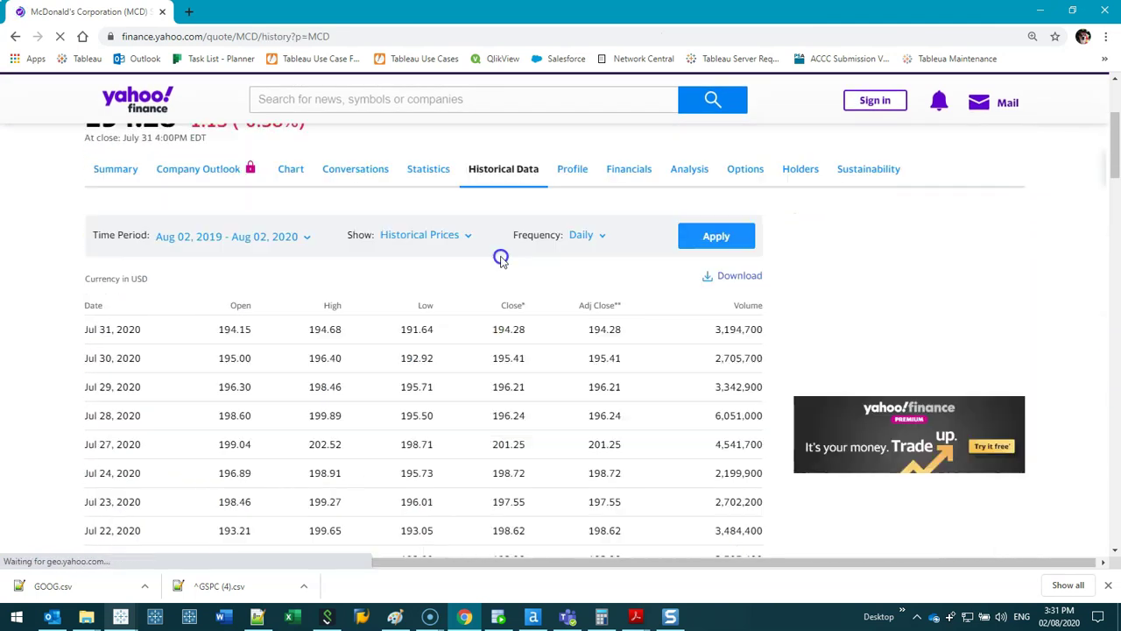
Set MCD history to Max period, Monthly frequency, apply, and download the CSV.
left_click(291, 238)
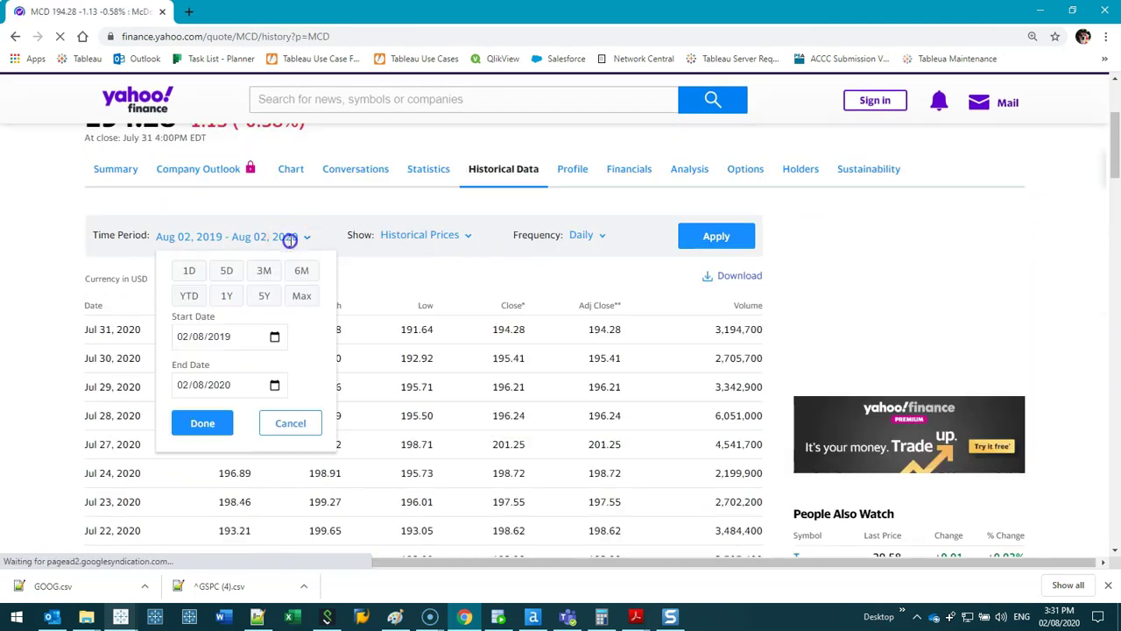
left_click(301, 296)
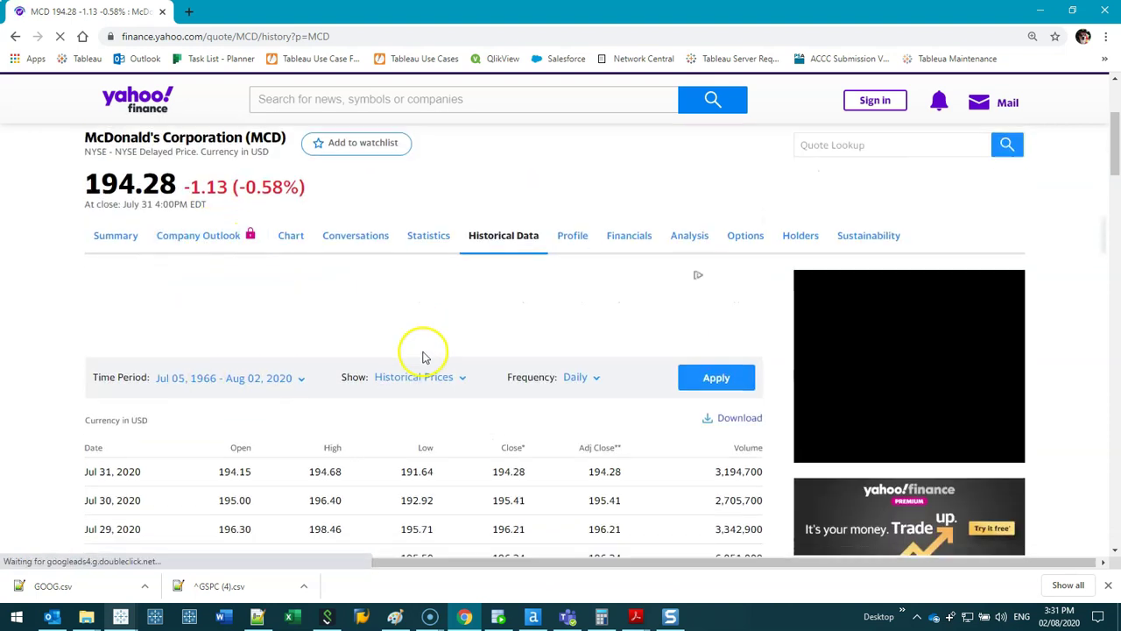
left_click(580, 316)
left_click(565, 402)
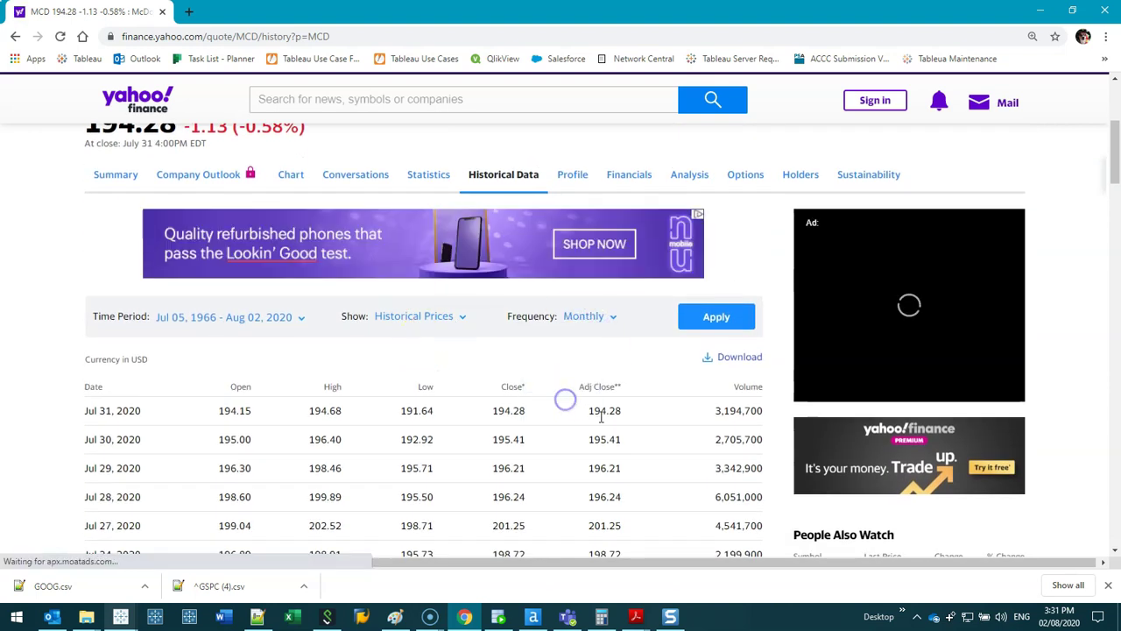
left_click(719, 317)
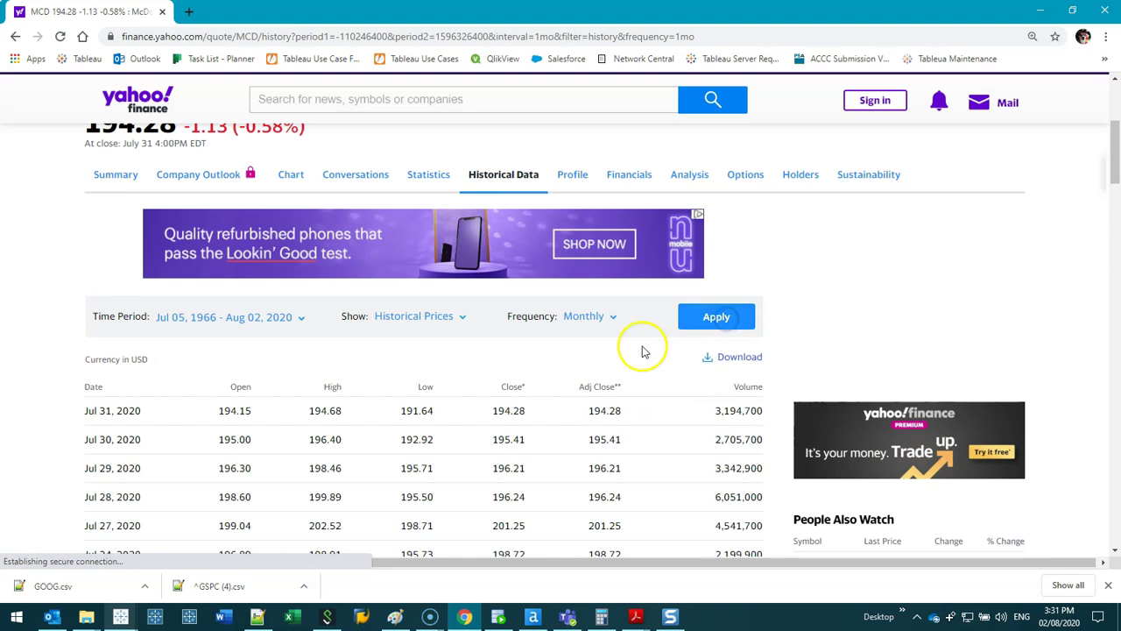
left_click(743, 358)
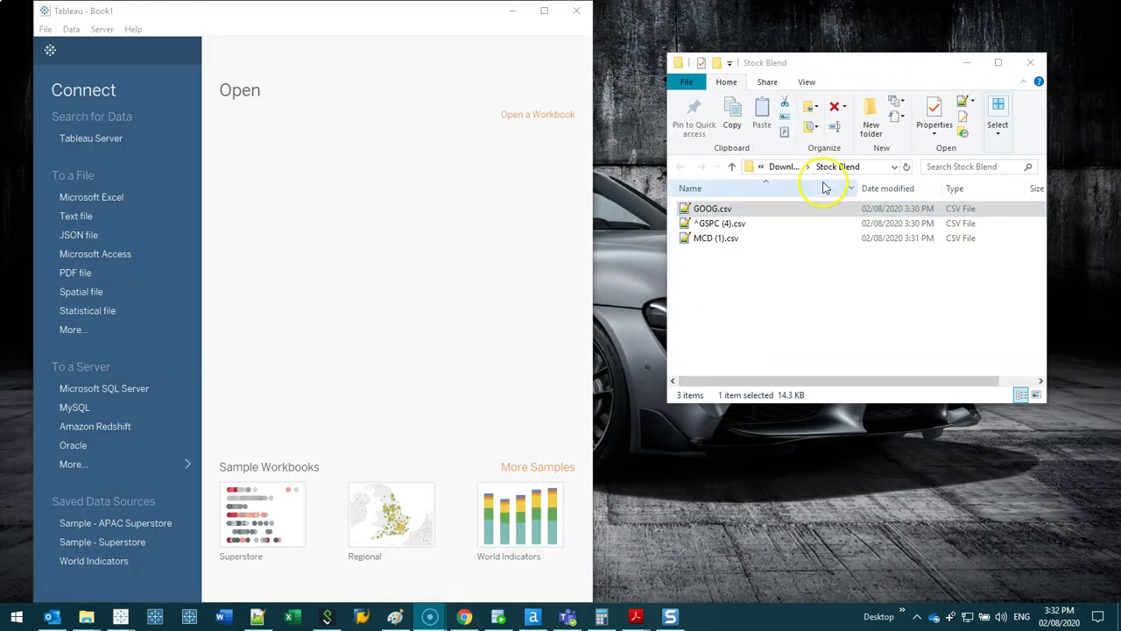
Rename GOOG.csv to Google.csv.
left_click(714, 211)
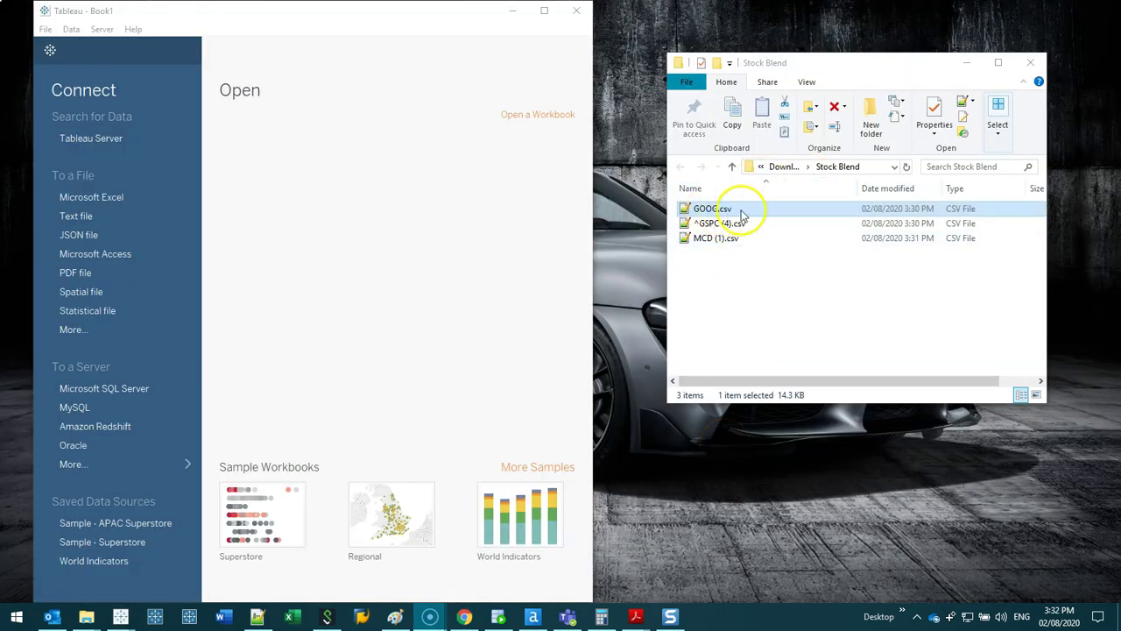
left_click(732, 209)
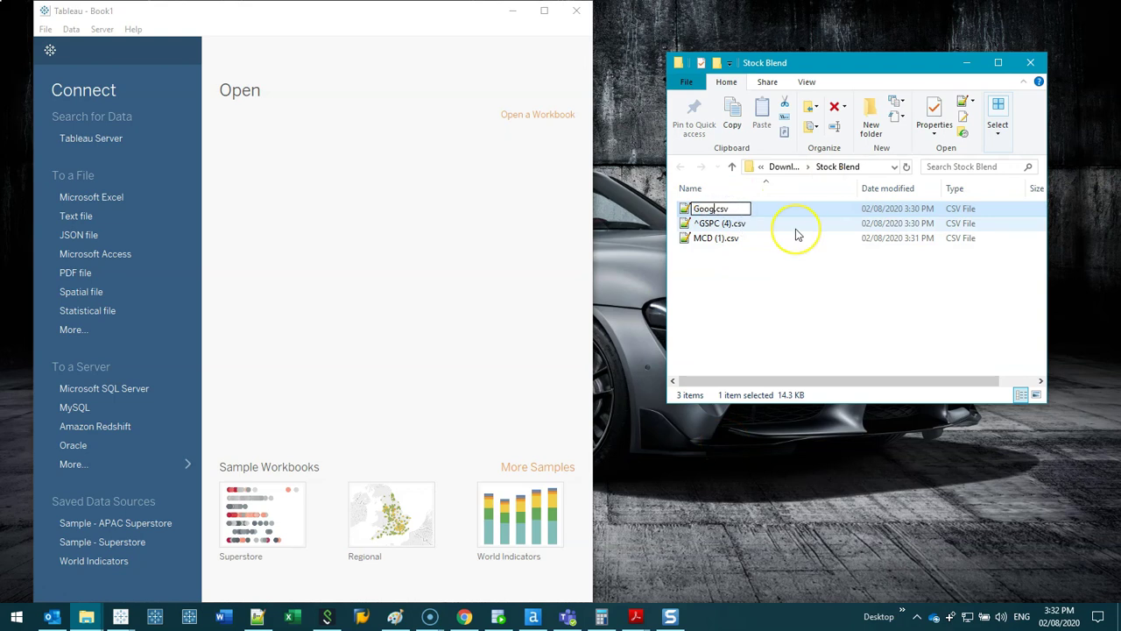
type("Google")
key("Return")
Rename ^GSPC (4).csv to S&P500.csv and begin renaming MCD (1).csv.
left_click(726, 210)
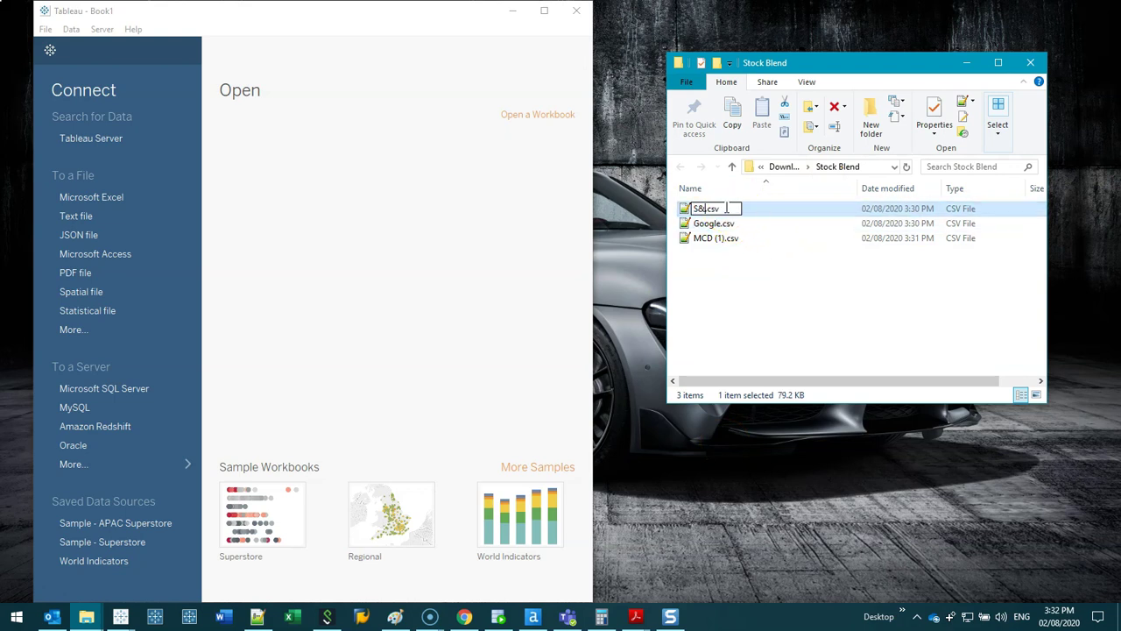
type("S&P500")
key("Return")
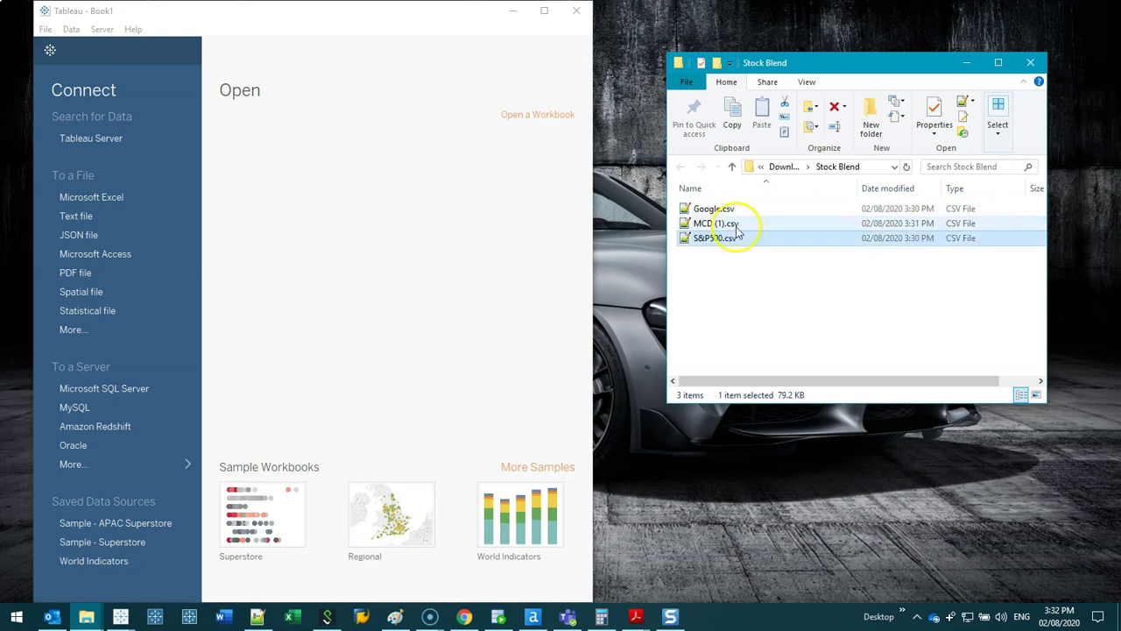
left_click(732, 223)
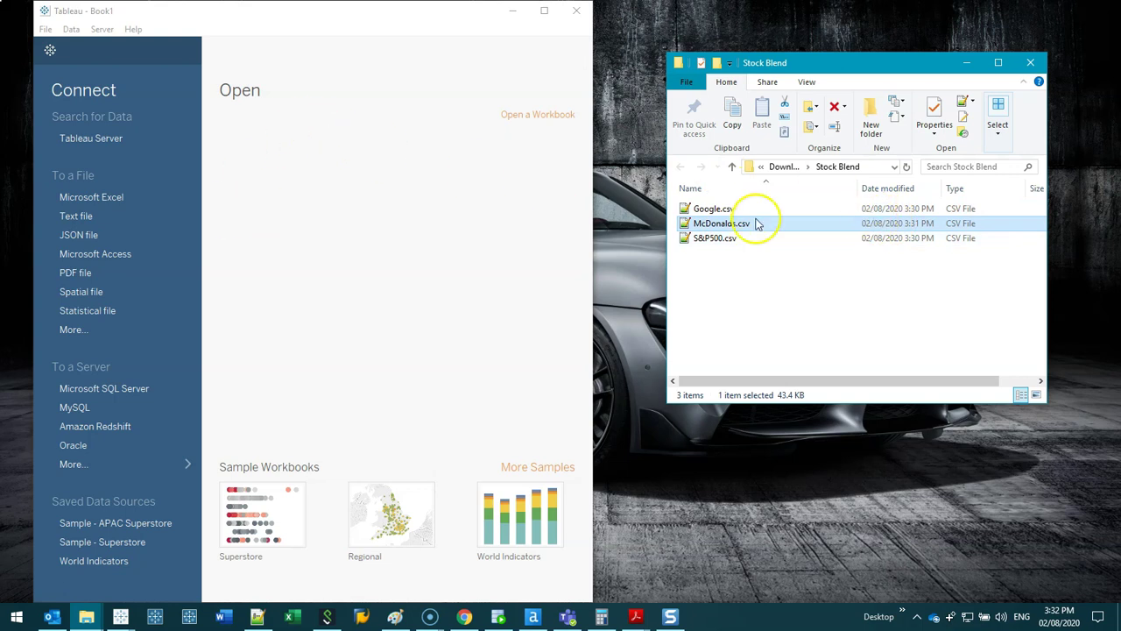
Drag S&P500.csv into Tableau as a data source and widen the Tableau window.
left_click(709, 239)
left_click_drag(732, 243, 313, 166)
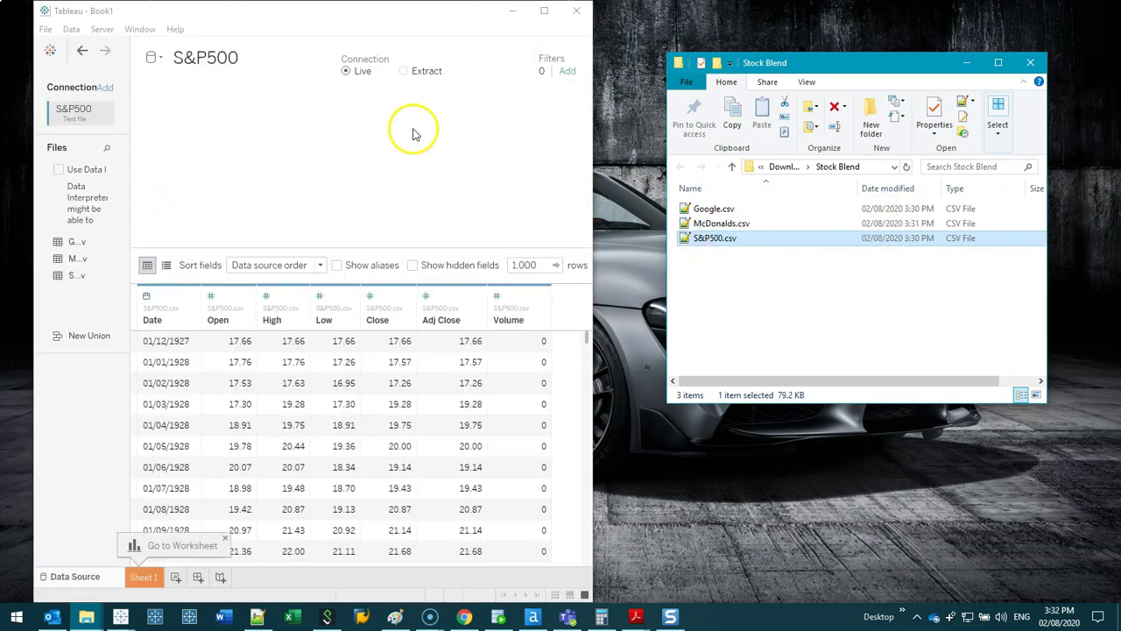
left_click_drag(868, 56, 982, 56)
left_click_drag(594, 200, 694, 199)
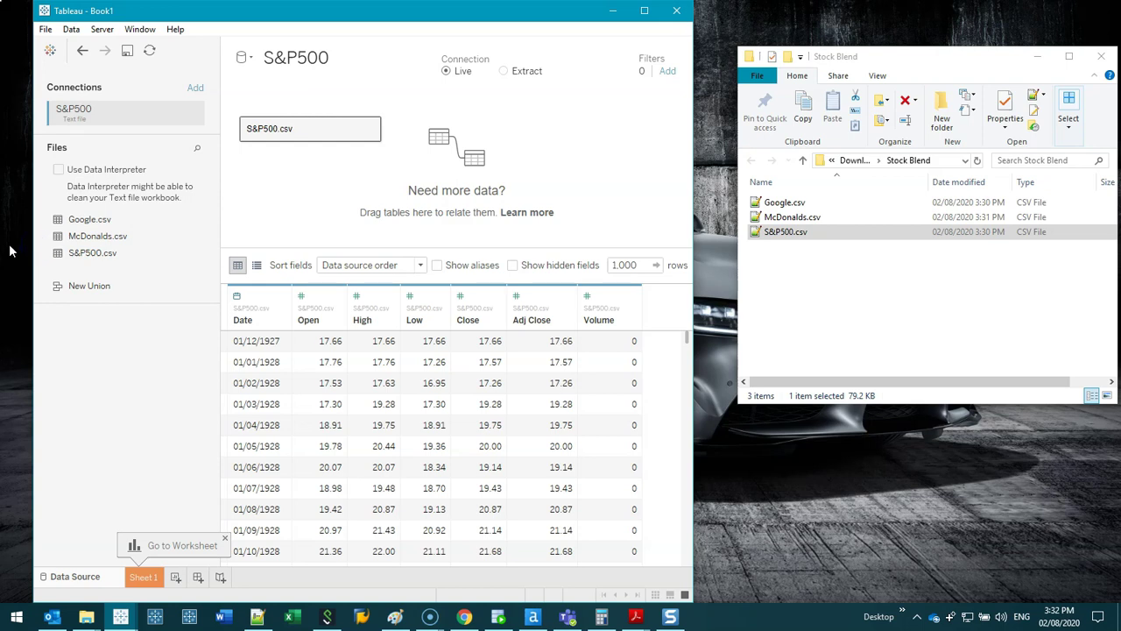
left_click_drag(30, 246, 7, 247)
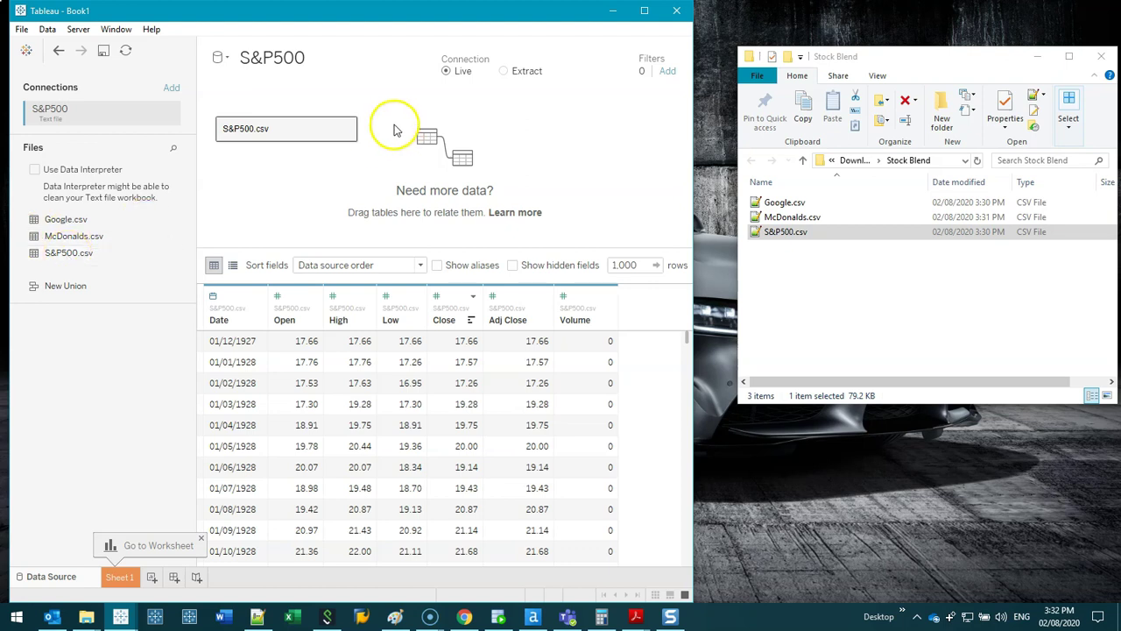
Remove the S&P500.csv table from the canvas and drag it back on.
left_click(349, 130)
left_click(403, 167)
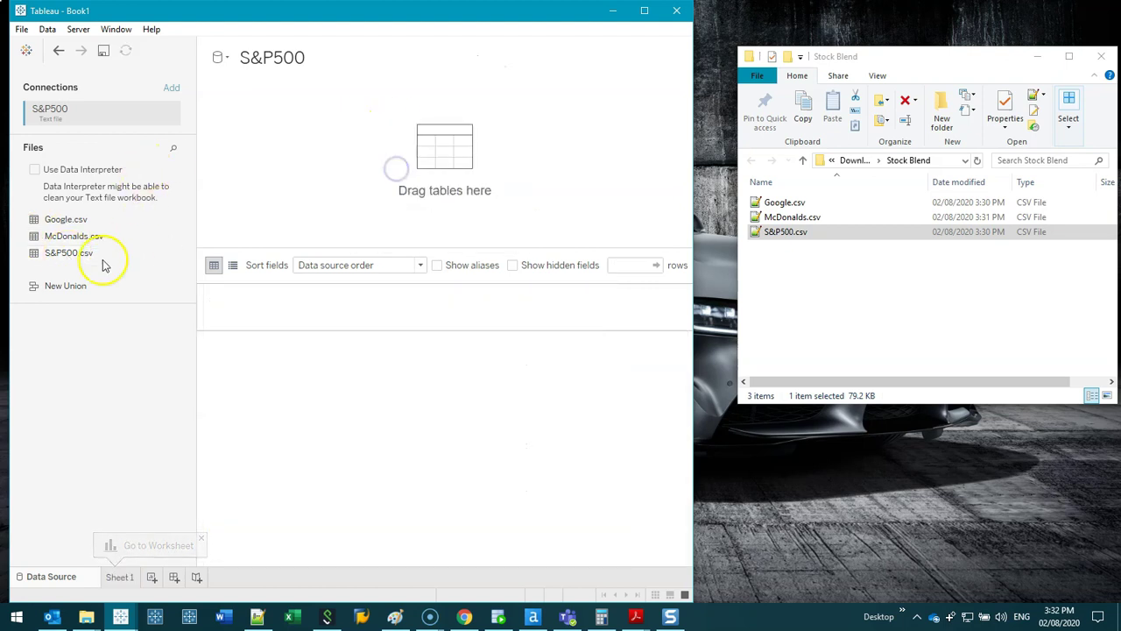
left_click_drag(52, 255, 228, 131)
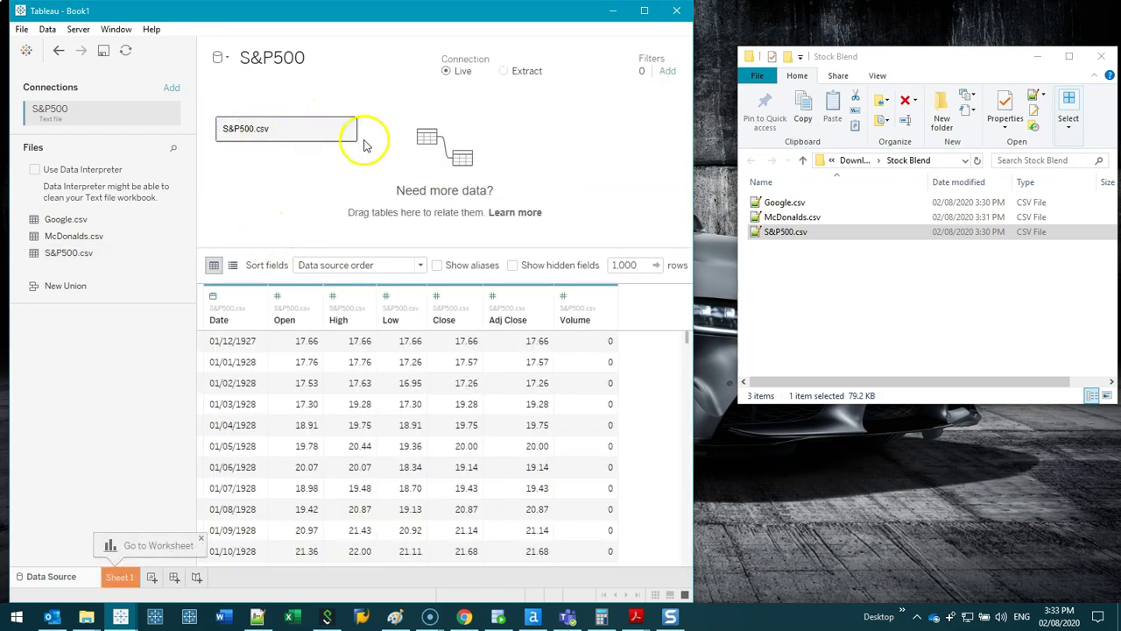
Add Google.csv beside S&P500.csv, related on the Date field.
left_click_drag(52, 219, 453, 131)
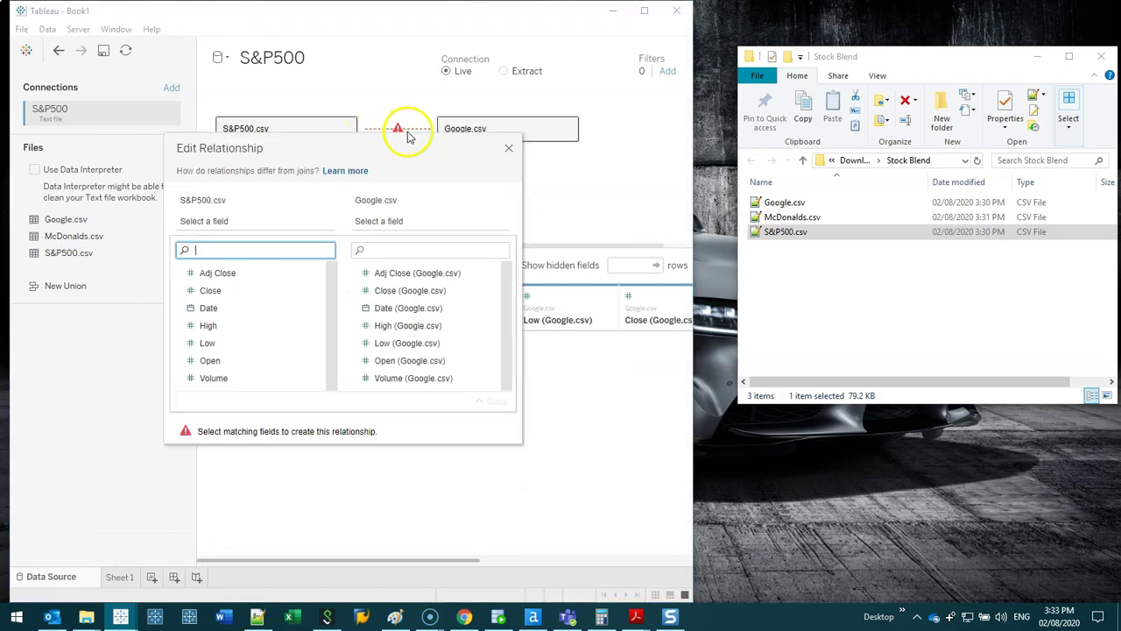
left_click(390, 312)
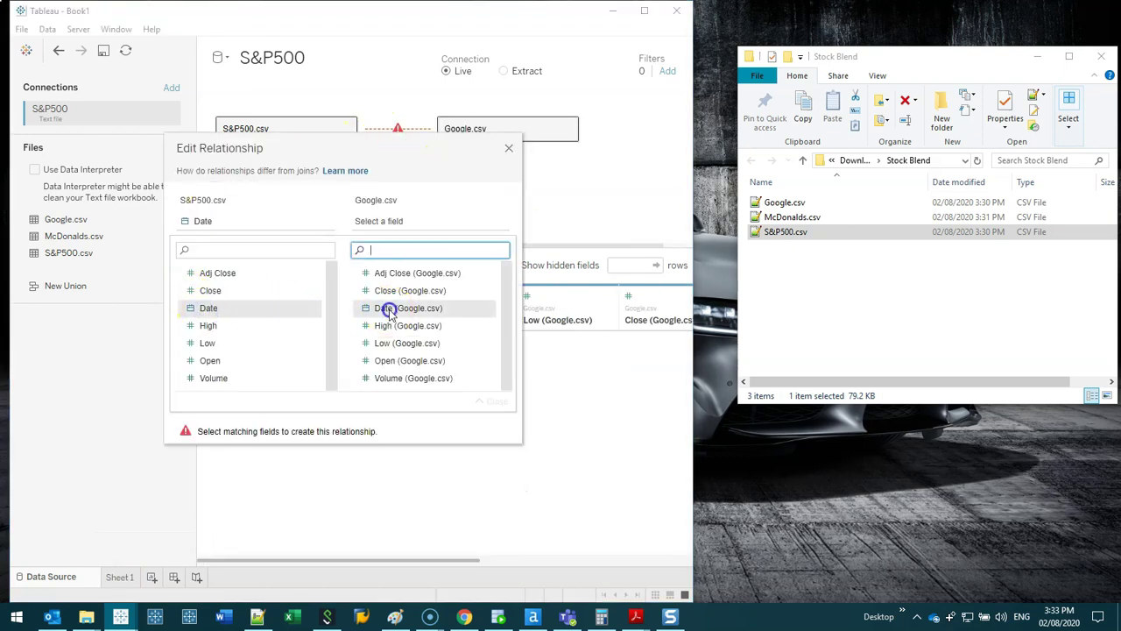
left_click(511, 151)
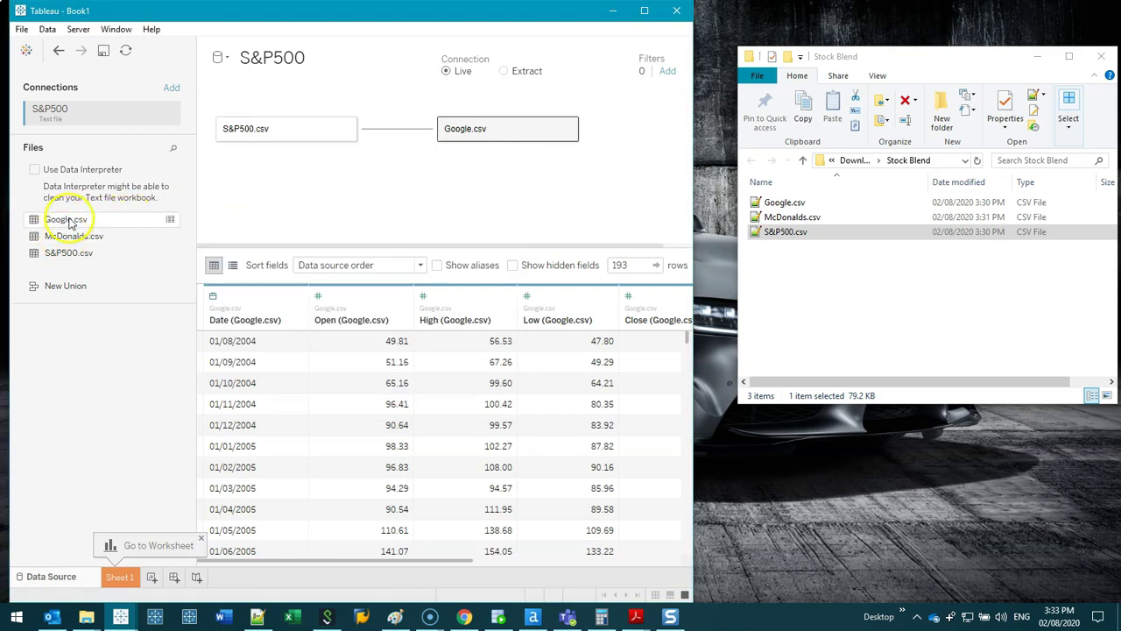
Add McDonalds.csv and relate S&P500 Date to McDonalds Date.
left_click_drag(73, 237, 443, 222)
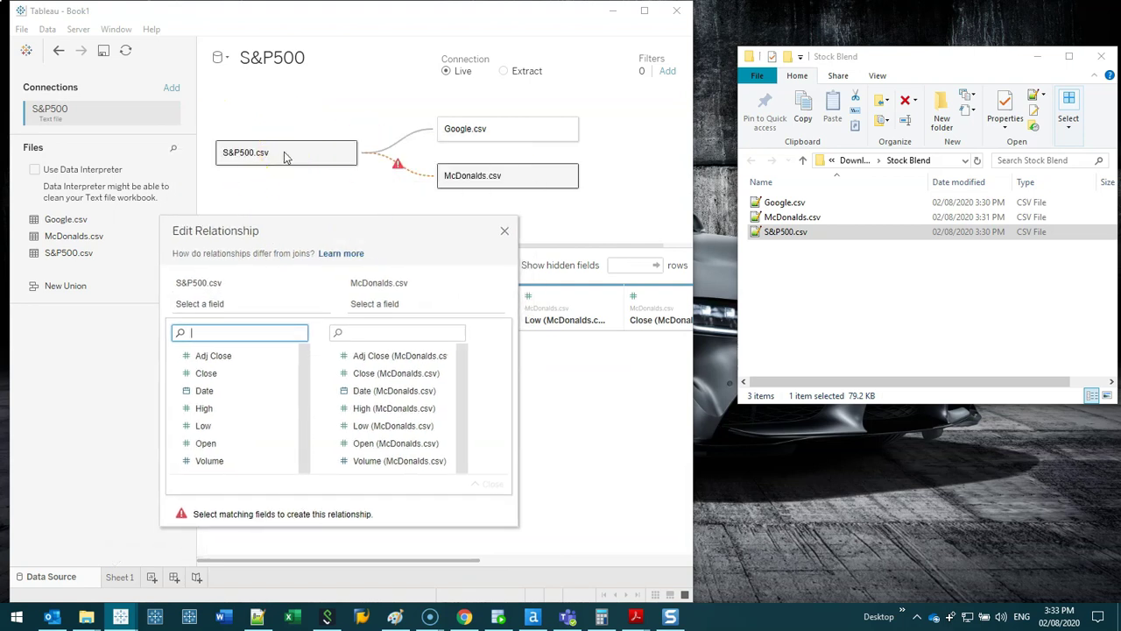
left_click(221, 390)
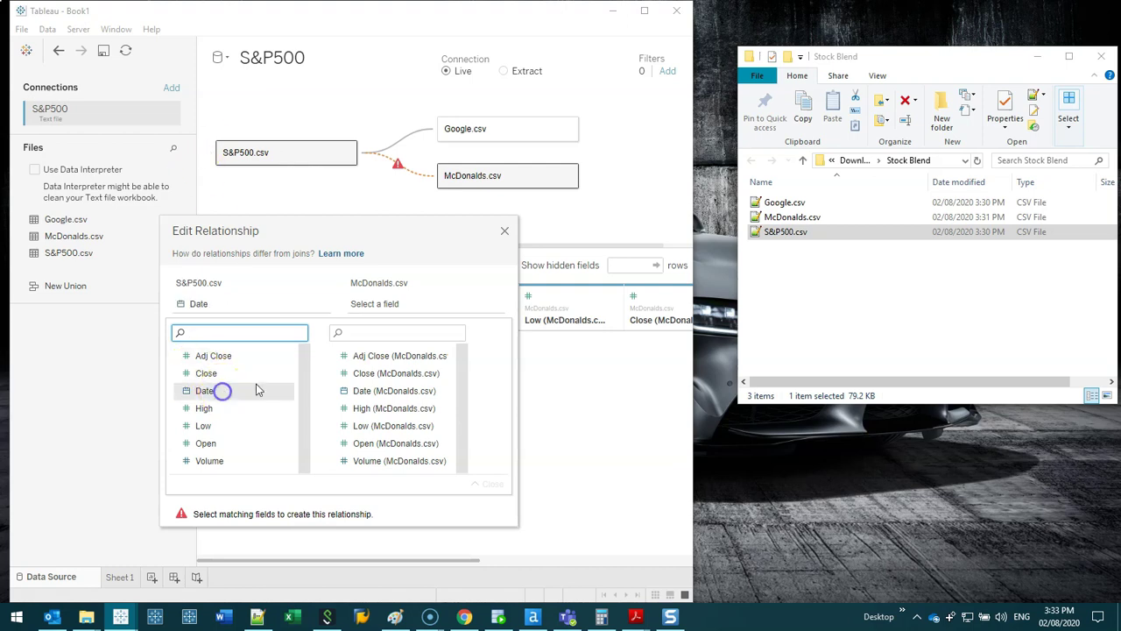
left_click(383, 391)
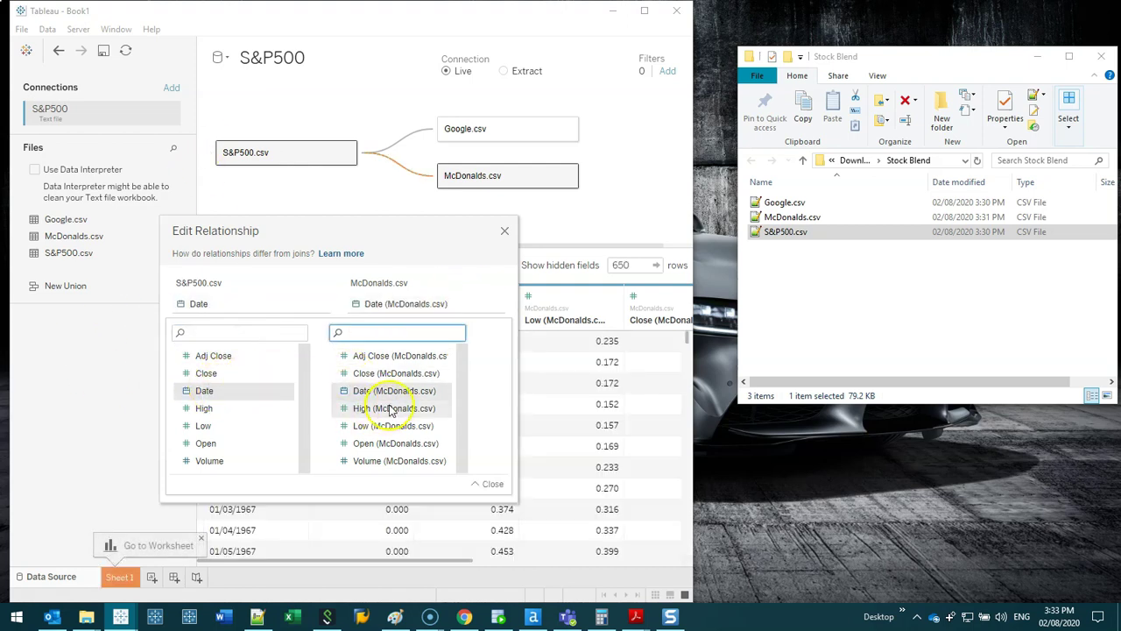
left_click(493, 485)
left_click(505, 230)
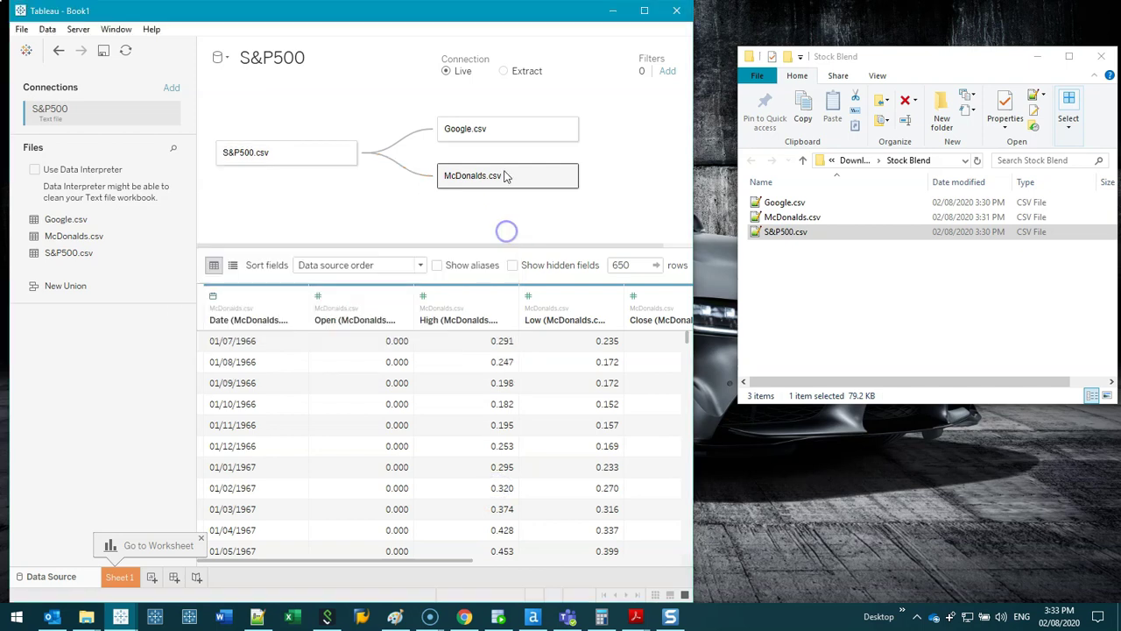
On Sheet 1, hide Google's Adj Close, High, Low, Open and Volume fields.
left_click(122, 578)
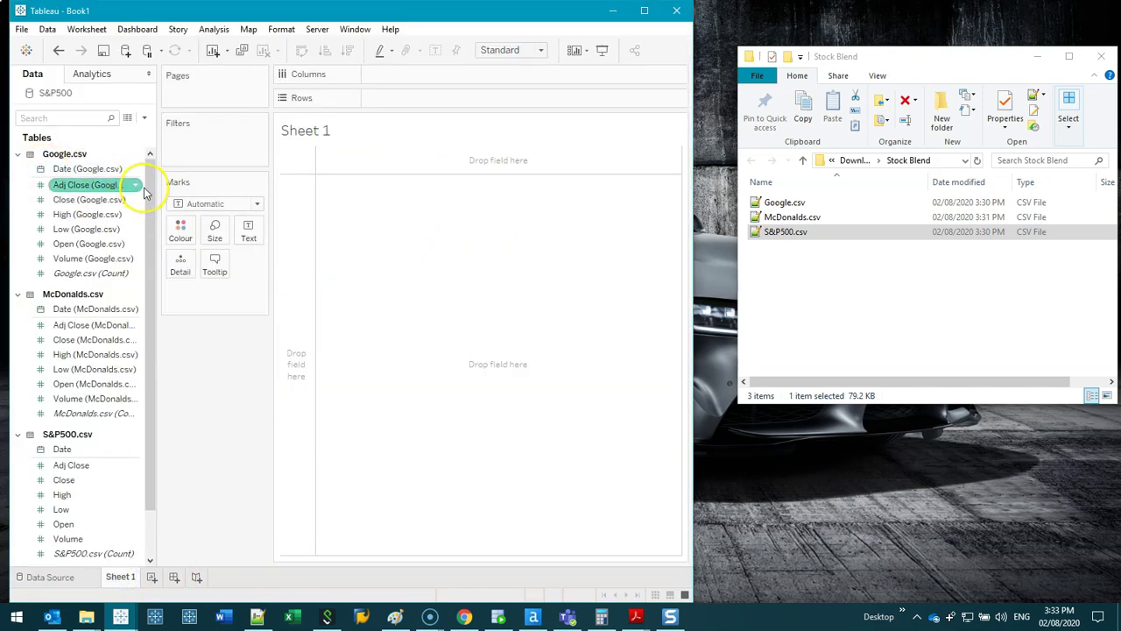
left_click_drag(154, 196, 281, 204)
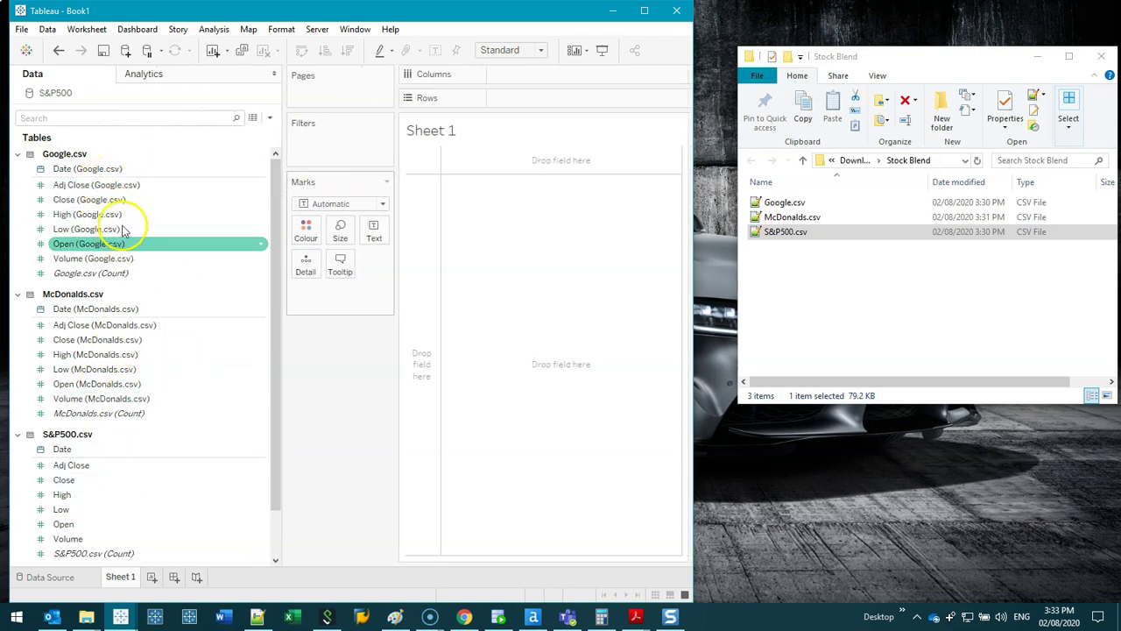
left_click(97, 185)
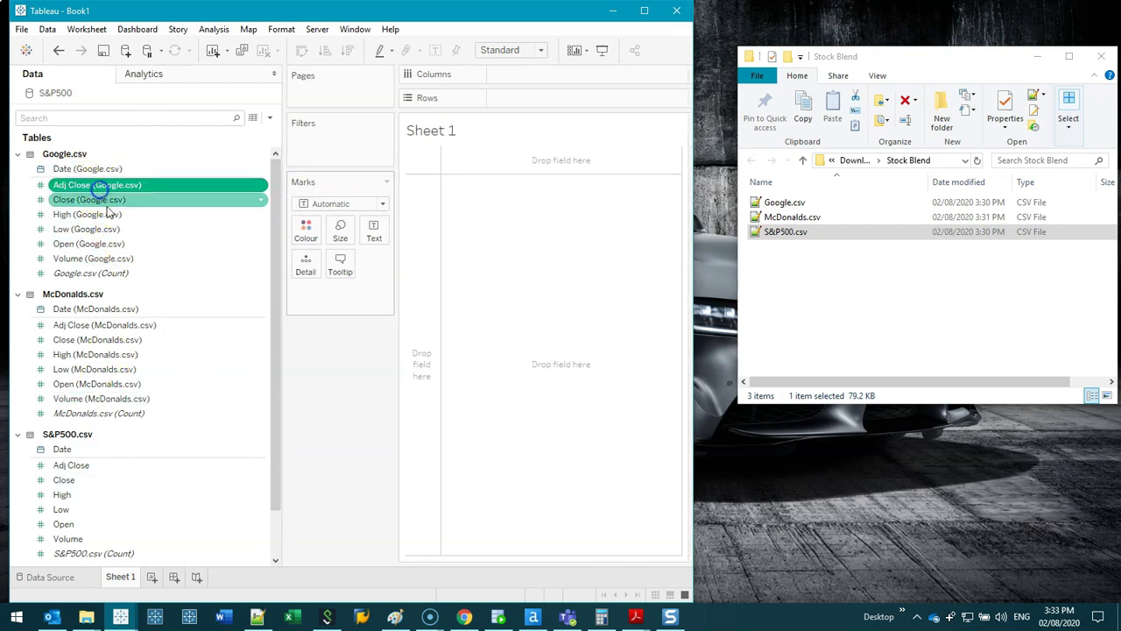
left_click(112, 259, "shift")
left_click(88, 200, "ctrl")
right_click(110, 228)
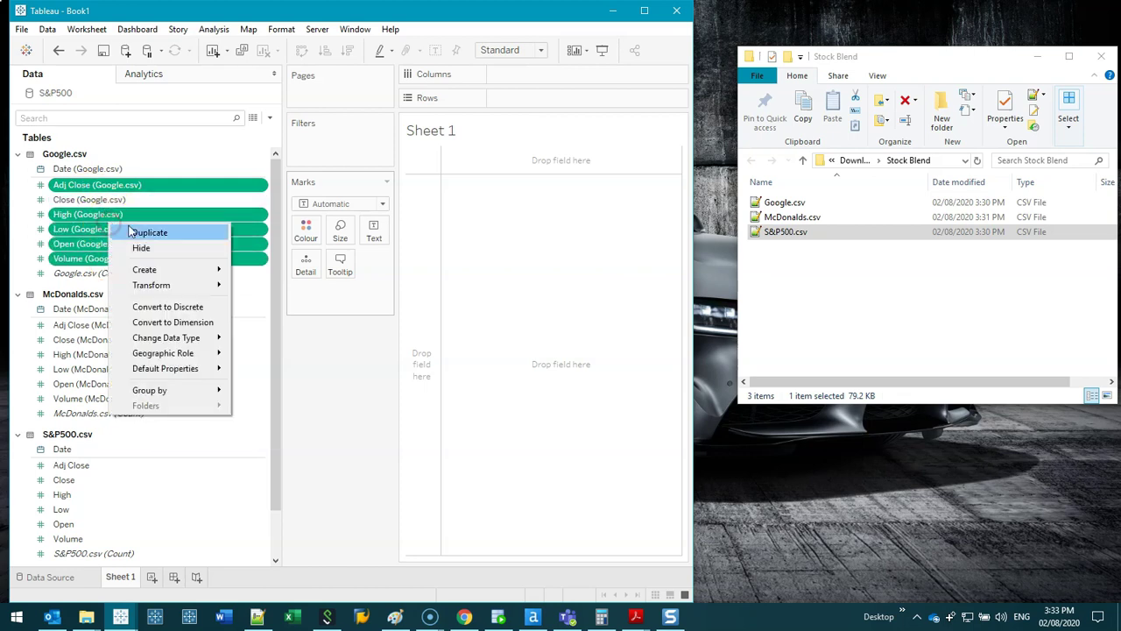
left_click(147, 249)
Hide McDonalds' Adj Close, High, Low, Open and Volume fields.
left_click(105, 252)
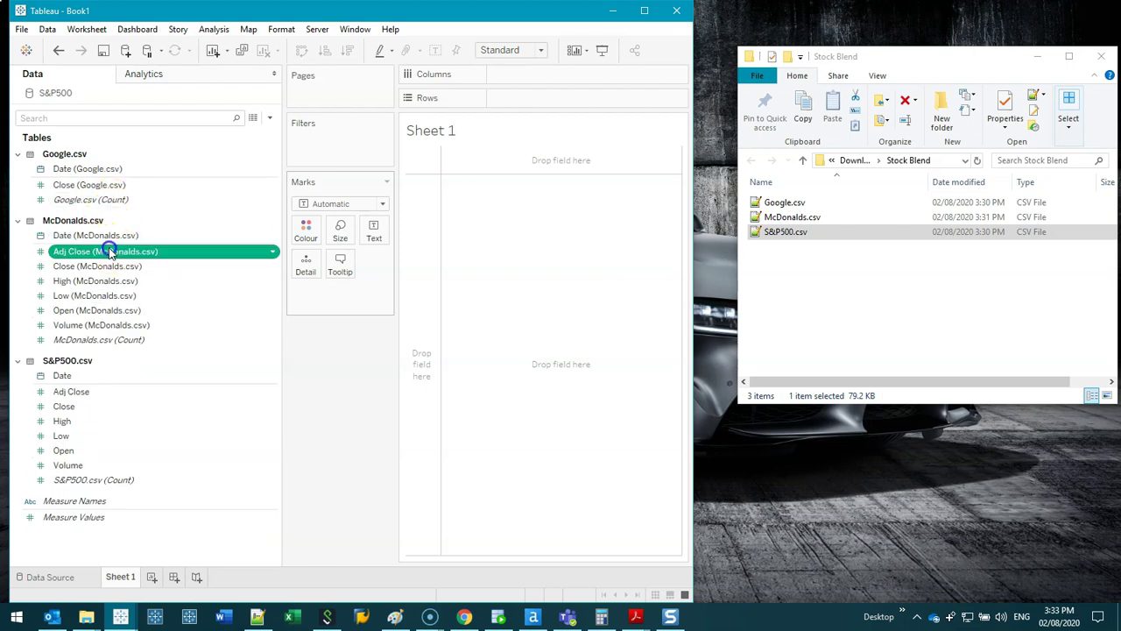
left_click(108, 325, "shift")
left_click(92, 267, "ctrl")
right_click(130, 283)
left_click(159, 307)
Hide S&P500's Adj Close, High, Low, Open and Volume fields.
left_click(98, 321)
left_click(94, 375, "ctrl")
left_click(93, 394, "shift")
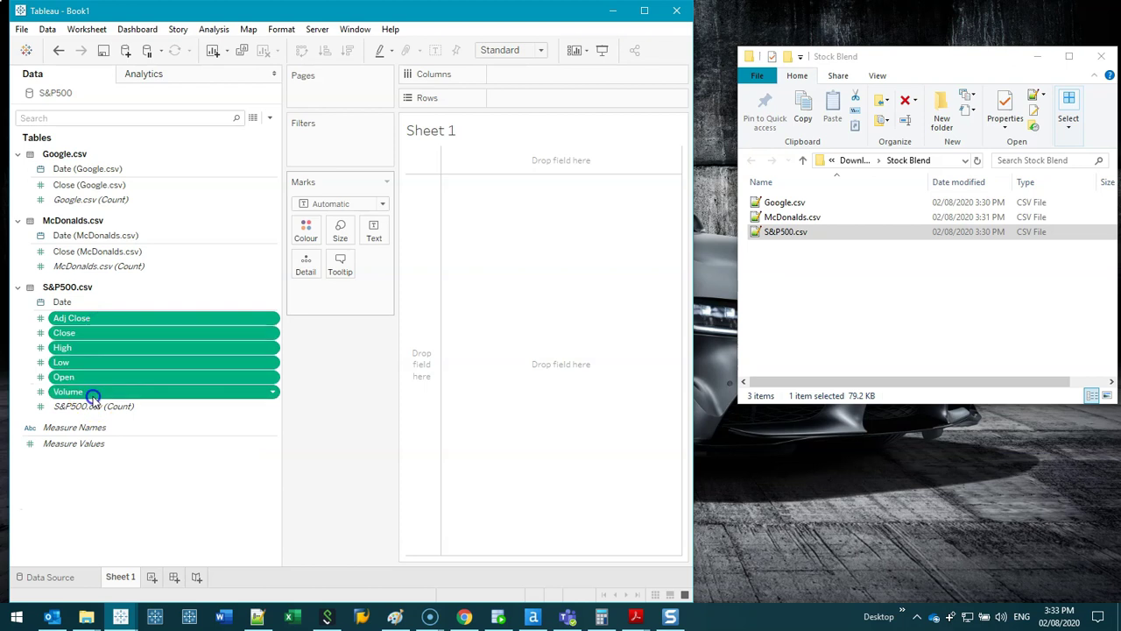
right_click(117, 351)
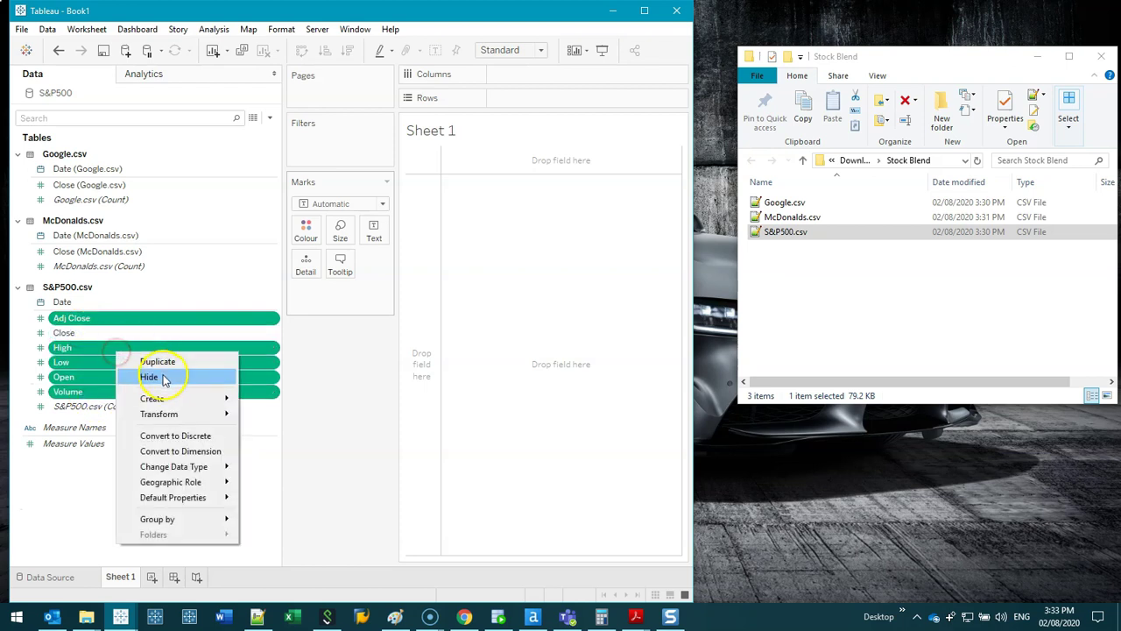
left_click(160, 374)
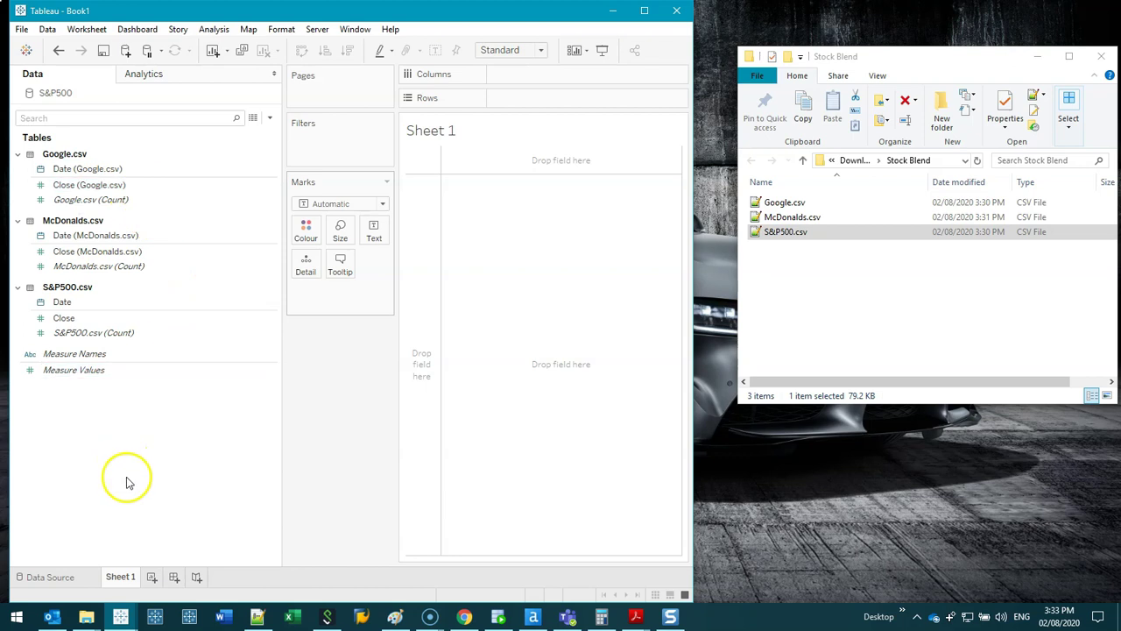
Rename the Google and McDonalds Close fields to Google Close and McDonalds Close.
left_click(104, 185)
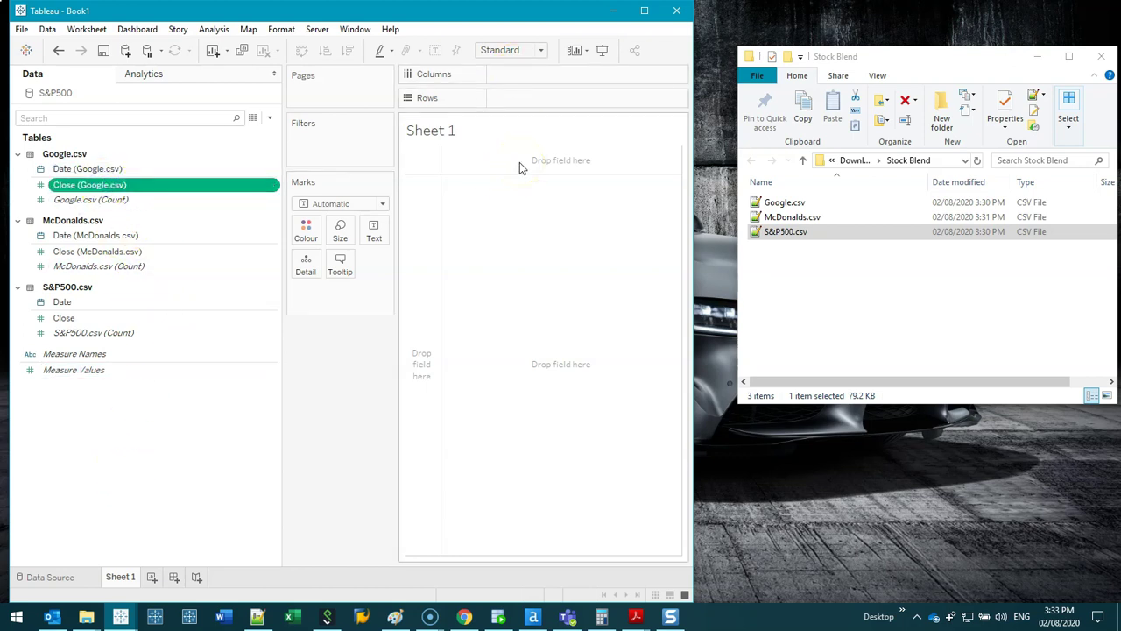
left_click_drag(281, 238, 216, 259)
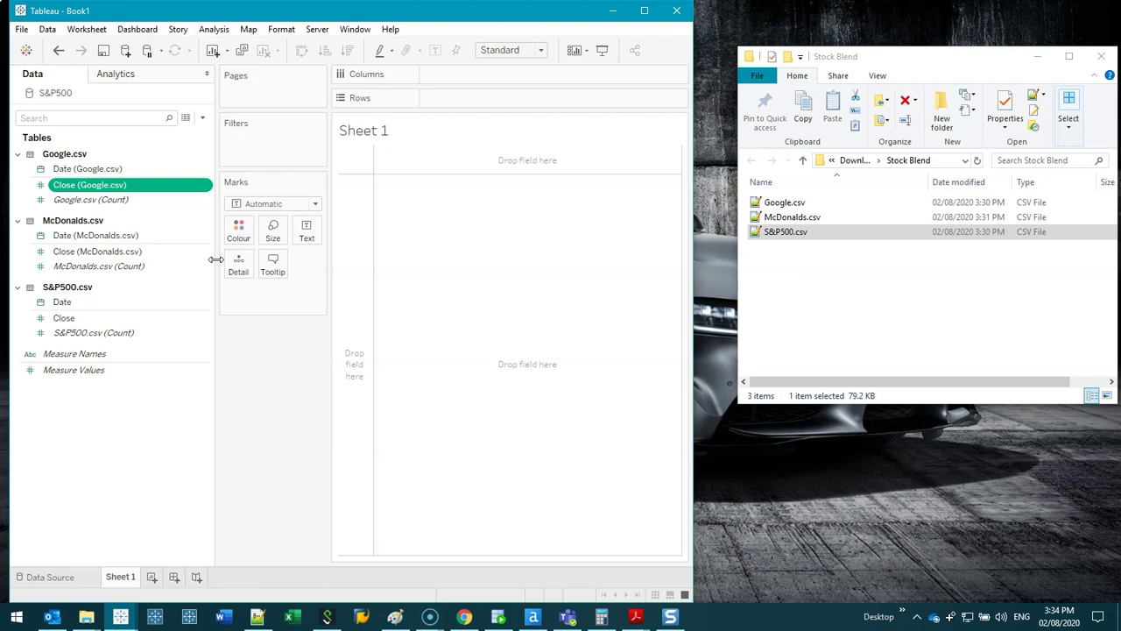
left_click(83, 185)
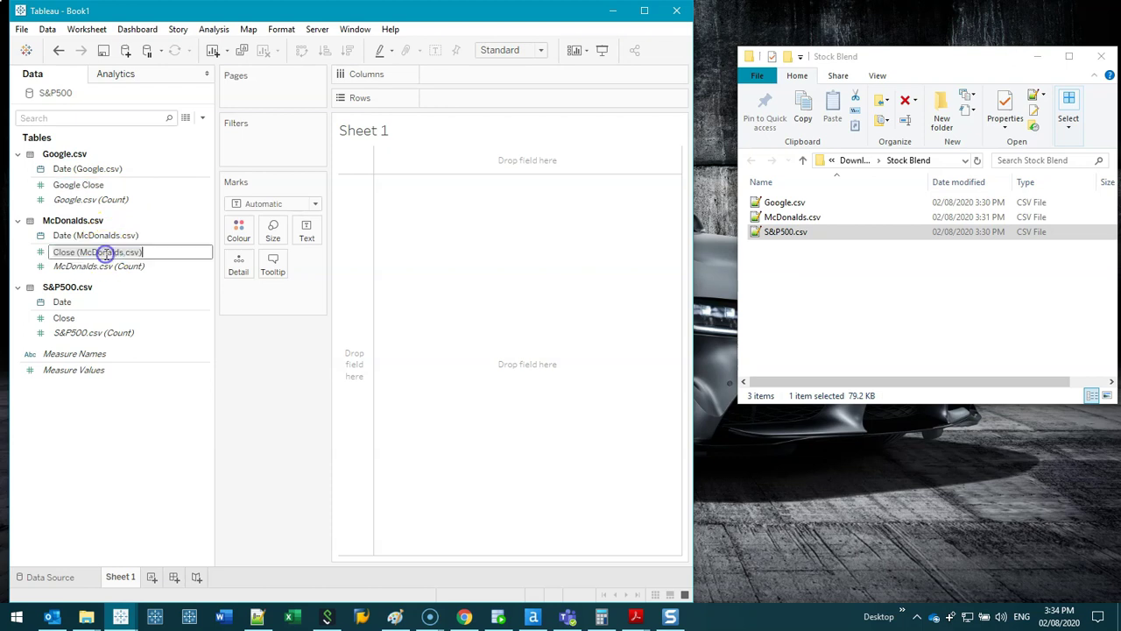
type("lose")
key("Return")
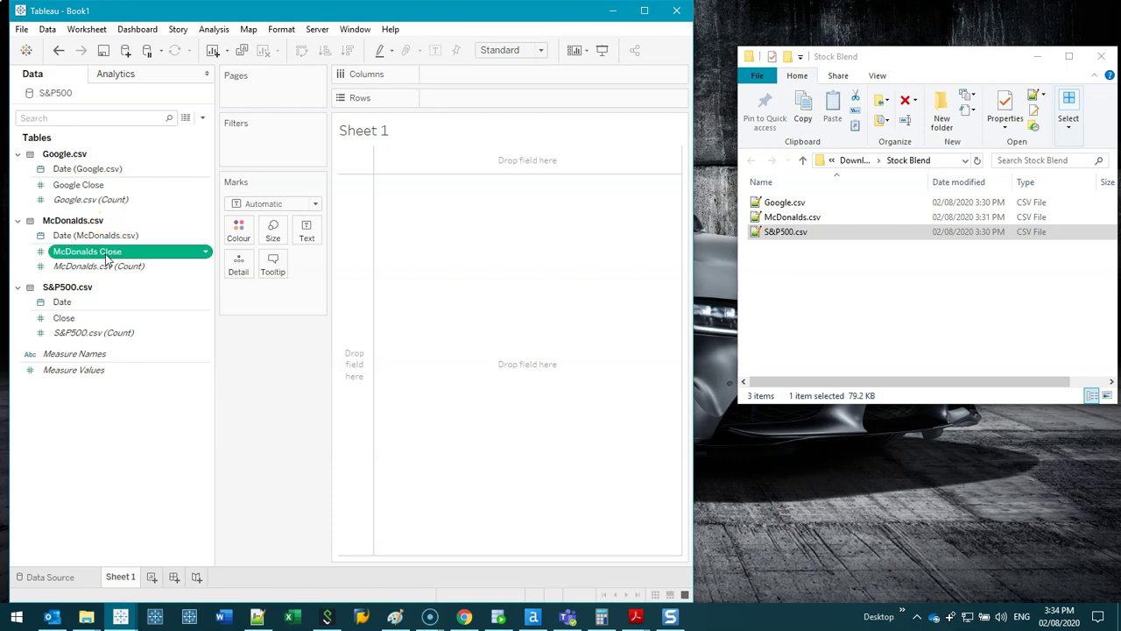
Rename the S&P500 Close field to 'S&P500 Close'.
left_click(70, 318)
left_click(72, 320)
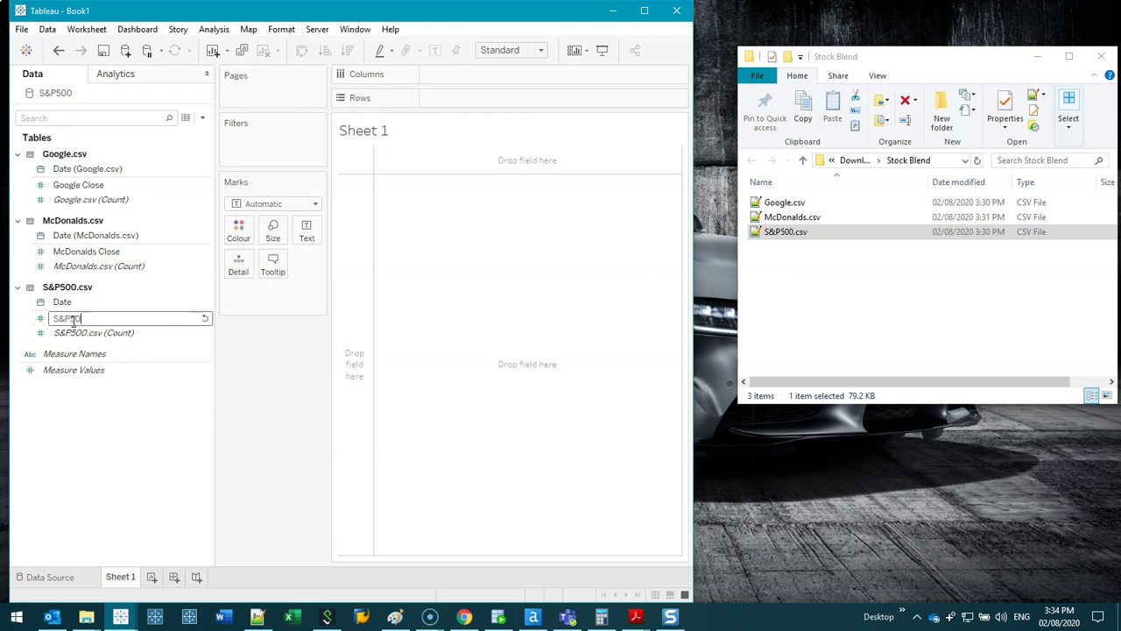
type("S&P500 Close")
key("Return")
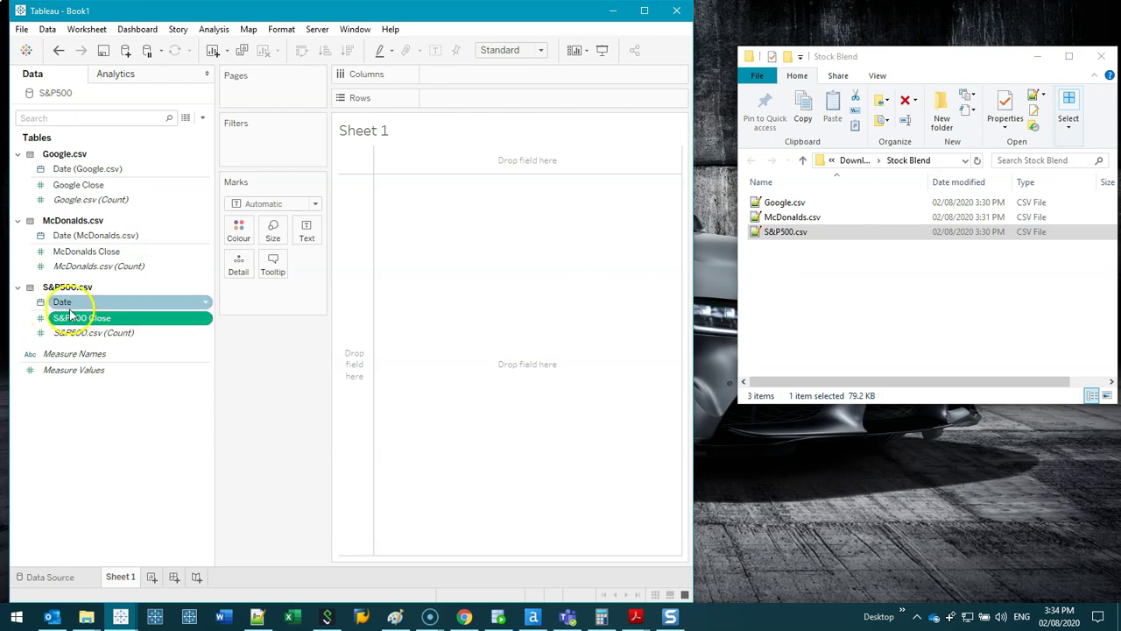
left_click(72, 302)
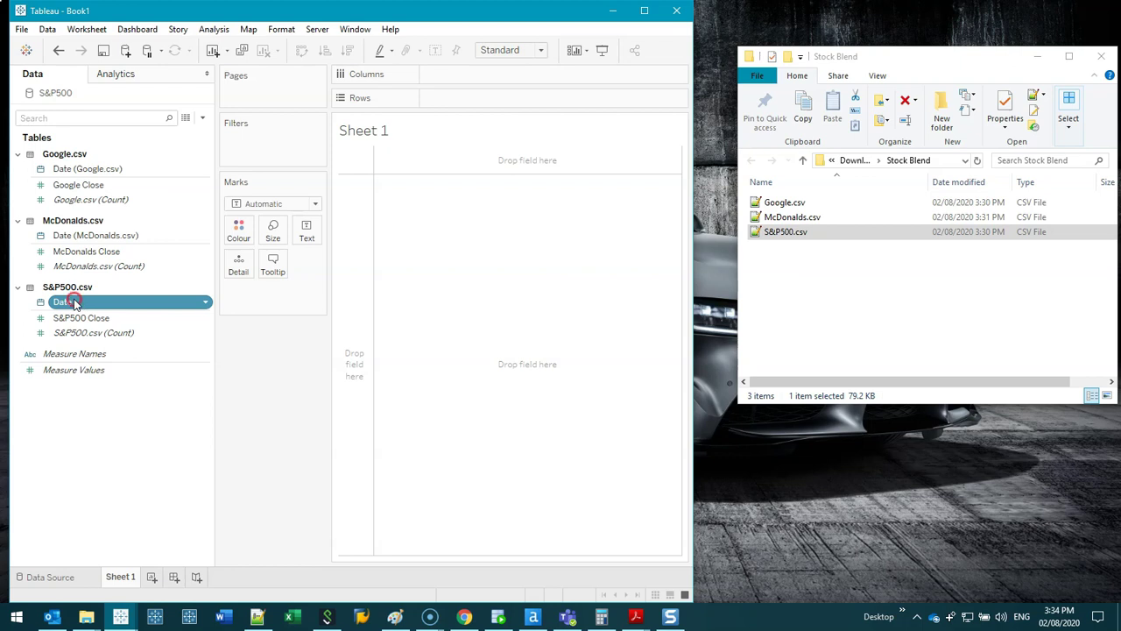
Put MONTH(Date) on Columns and maximize the Tableau window.
left_click_drag(76, 302, 446, 76)
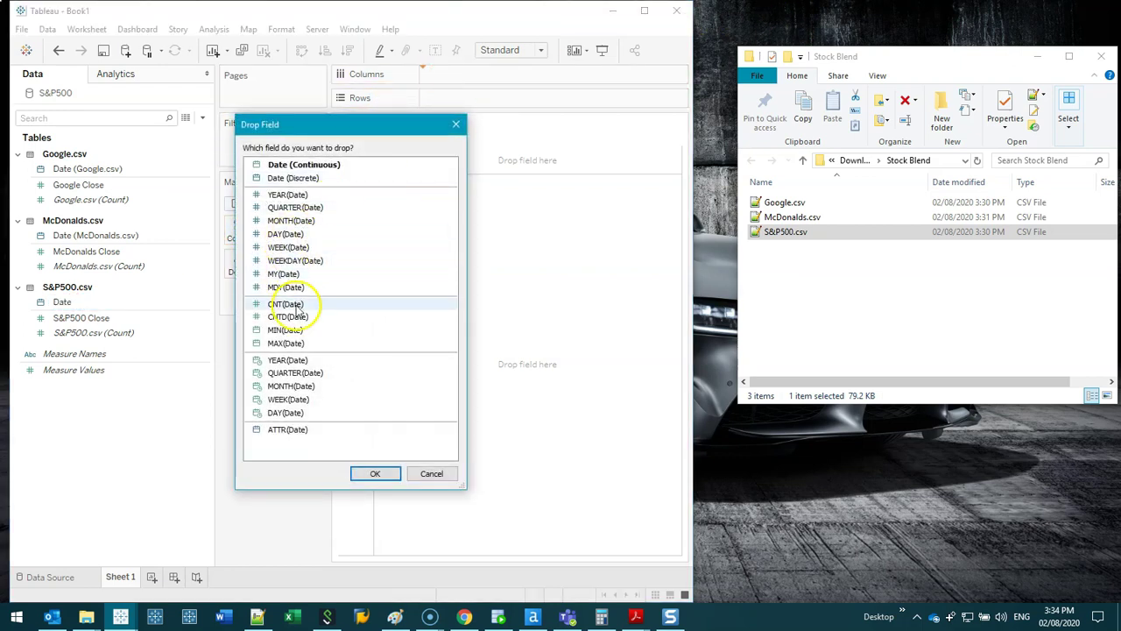
left_click(291, 387)
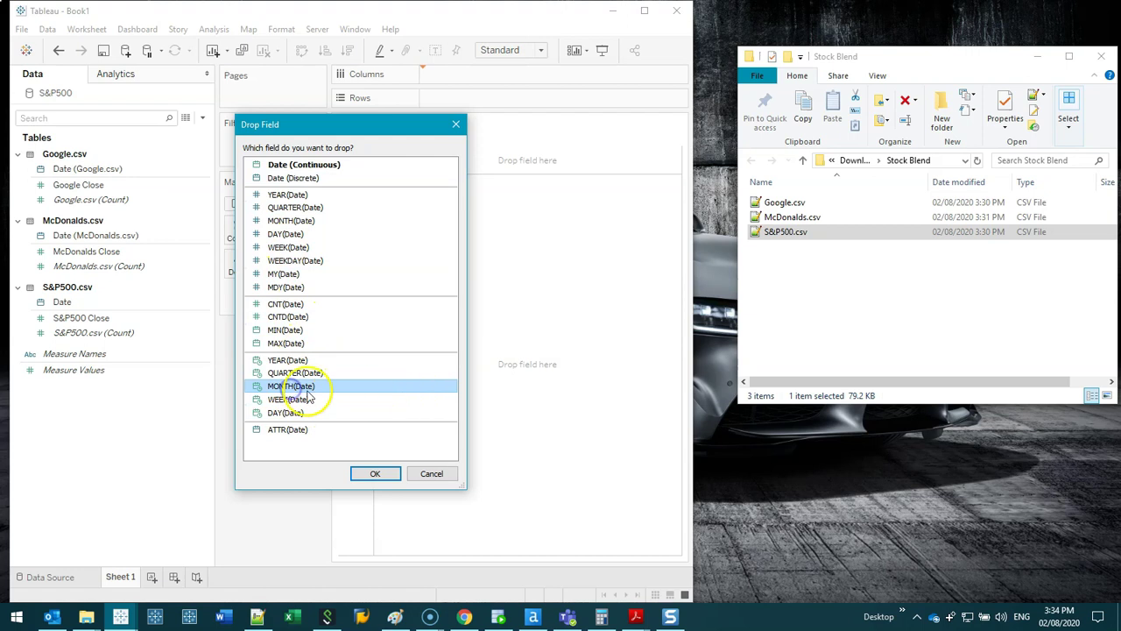
double_click(311, 386)
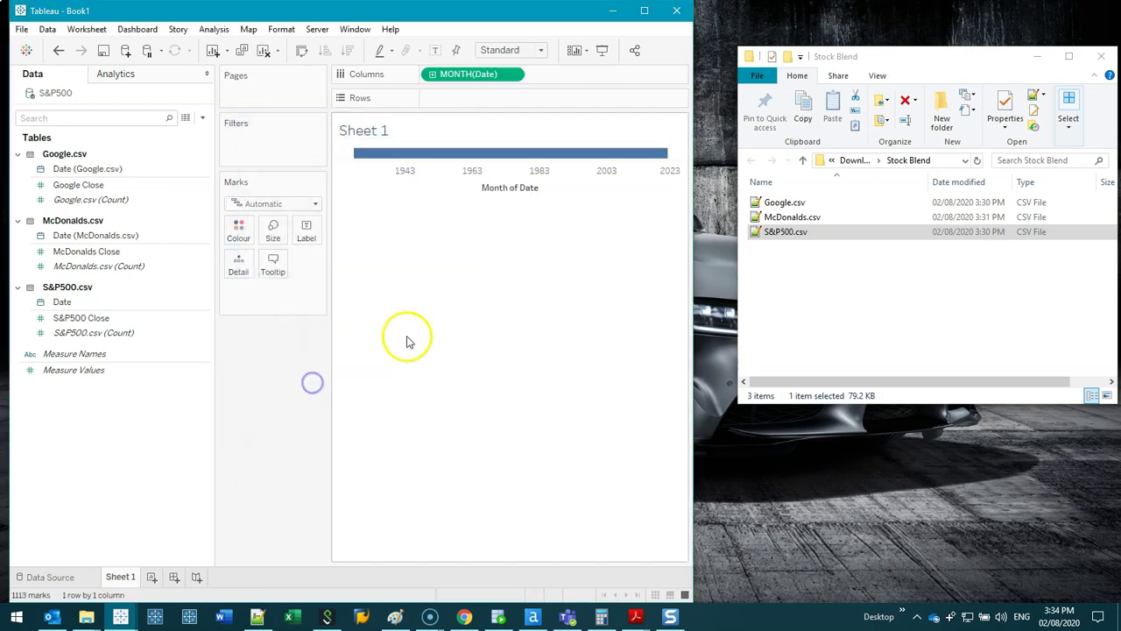
left_click(645, 11)
Plot S&P500, Google and McDonalds Close as three stacked line charts, then drag Date to Filters.
left_click(81, 315)
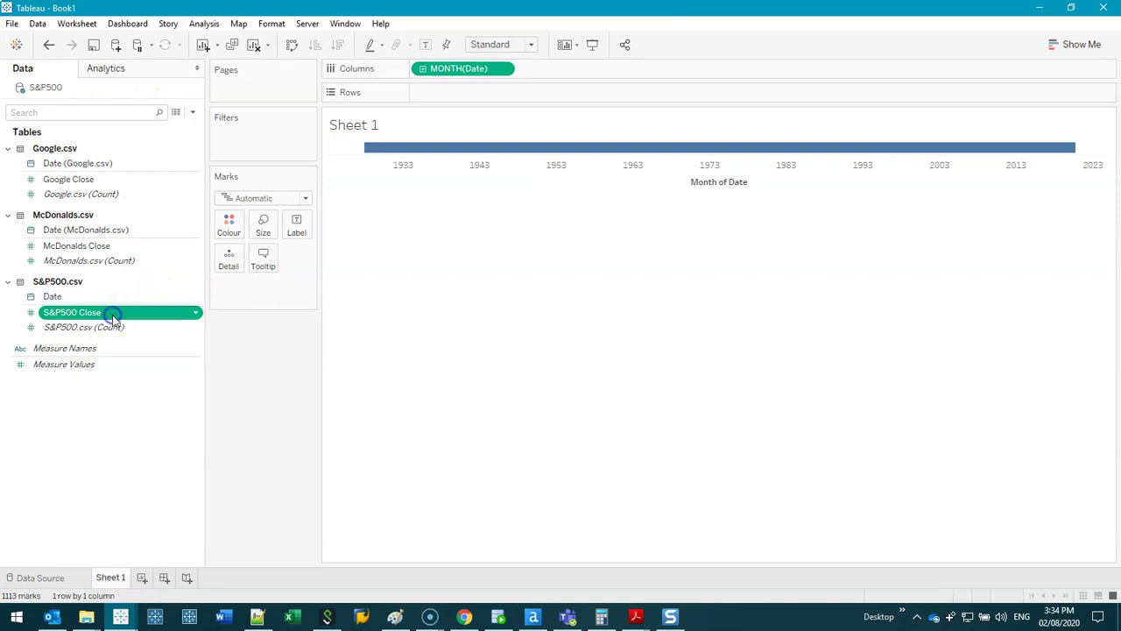
double_click(112, 314)
left_click(85, 297)
left_click_drag(68, 179, 578, 92)
left_click_drag(76, 246, 684, 97)
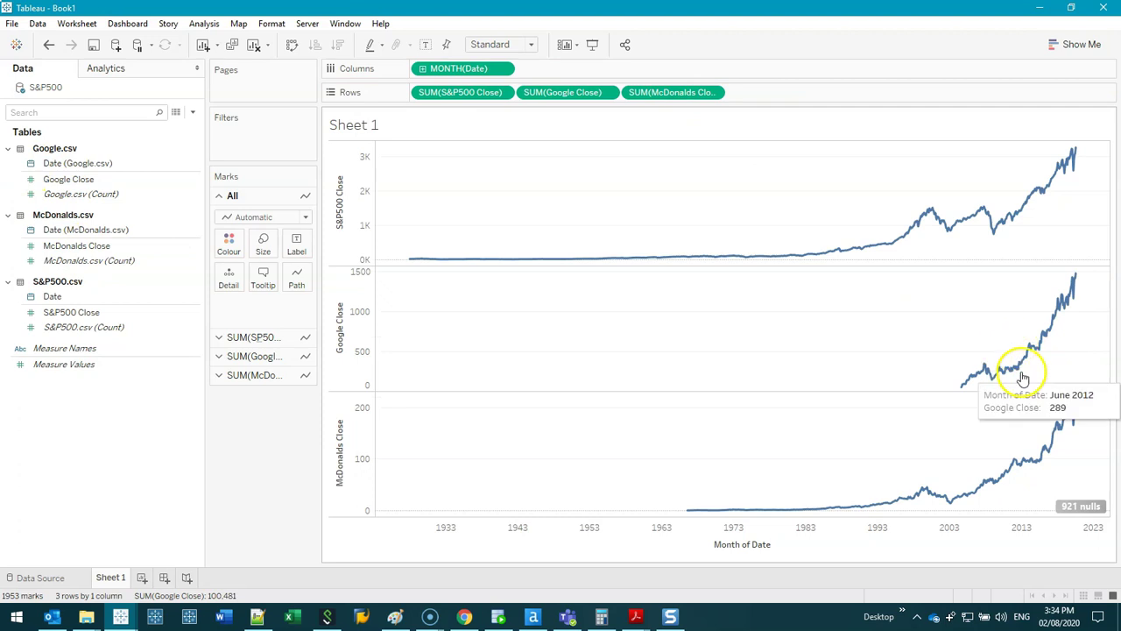
left_click_drag(386, 196, 523, 211)
left_click_drag(459, 69, 270, 134)
Set the Date filter to a range of dates starting 01/12/2000.
double_click(555, 205)
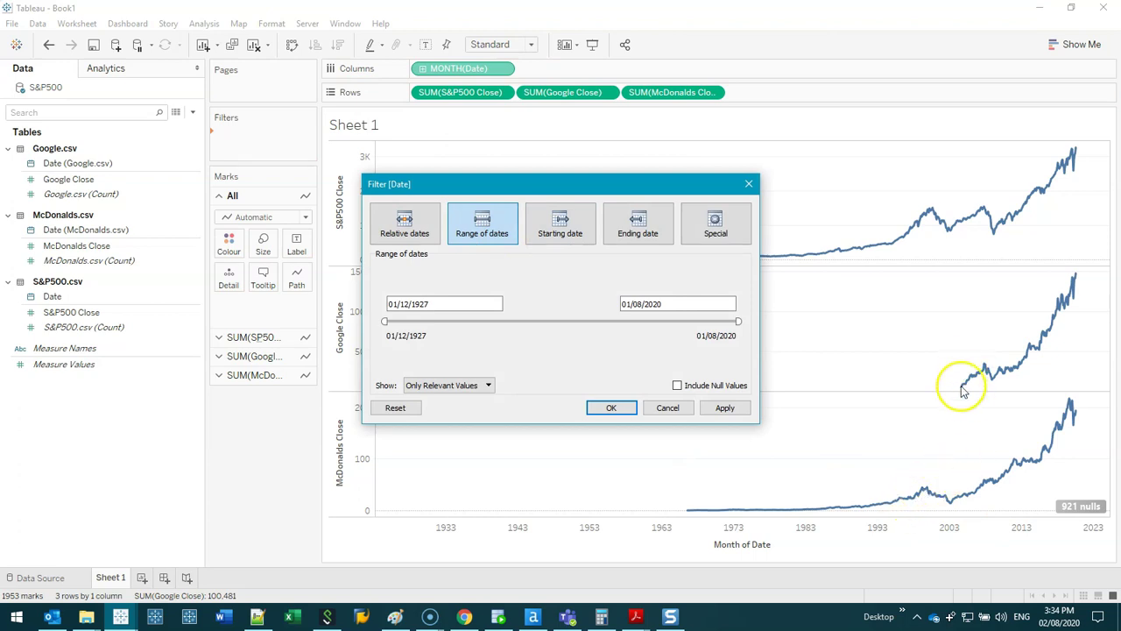
double_click(417, 304)
type("2000")
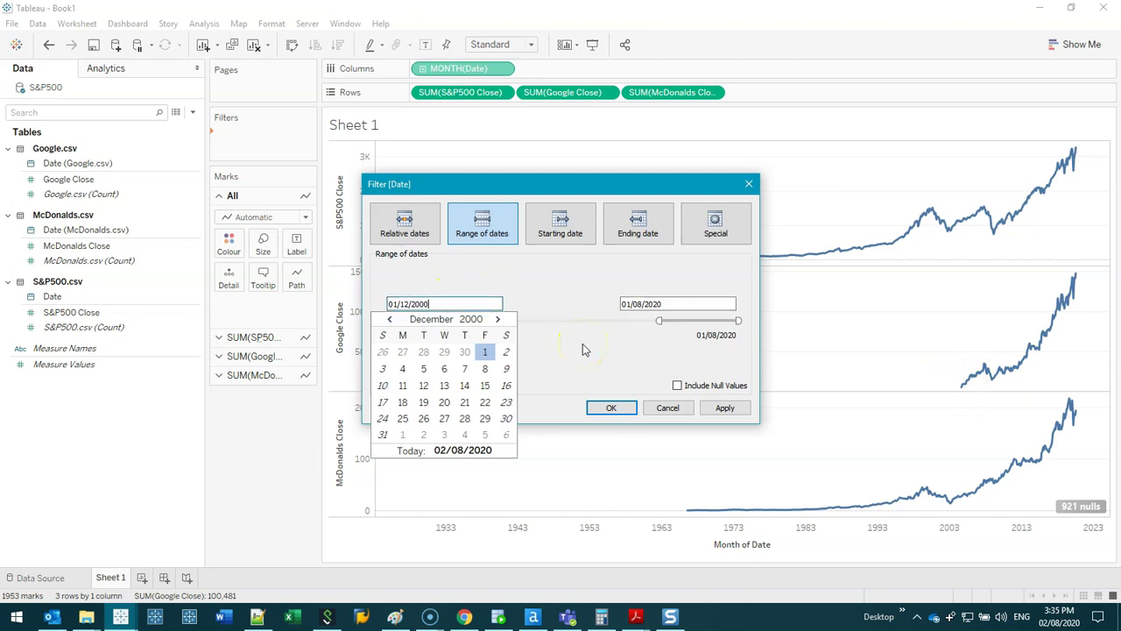
left_click(599, 410)
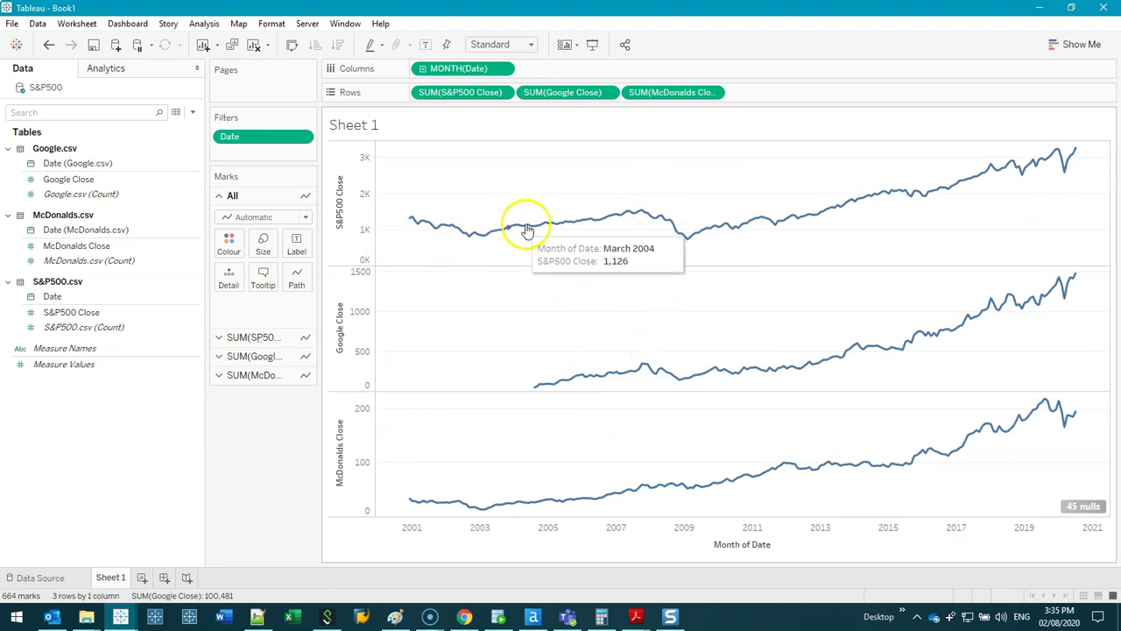
Delete the Google Close and McDonalds Close charts, leaving only S&P500 Close.
left_click_drag(403, 142, 1099, 265)
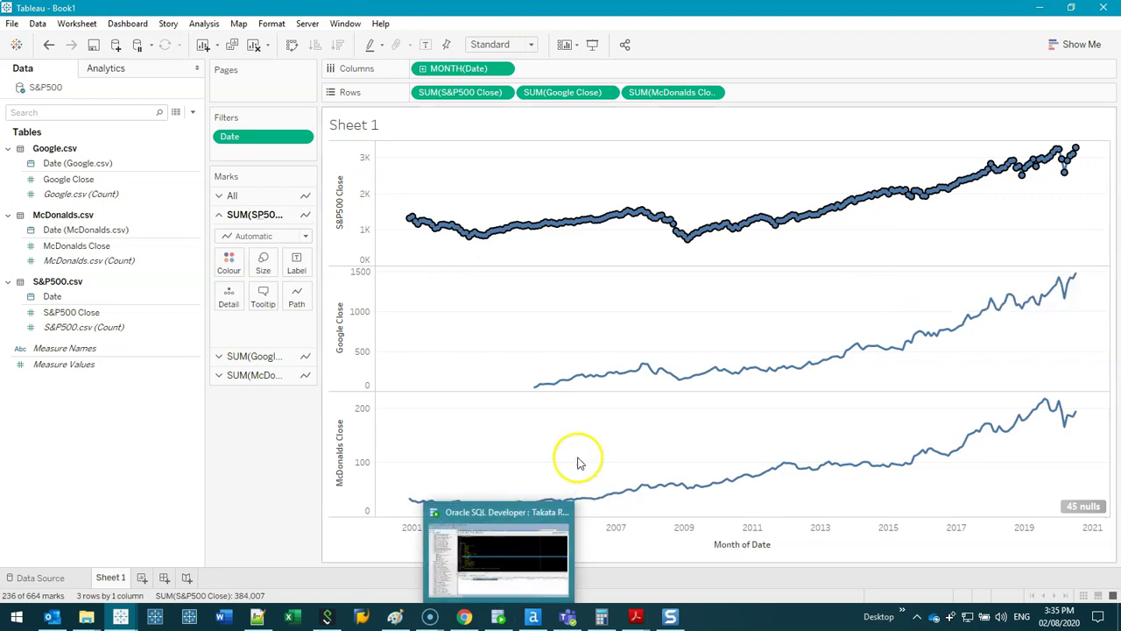
left_click(576, 508)
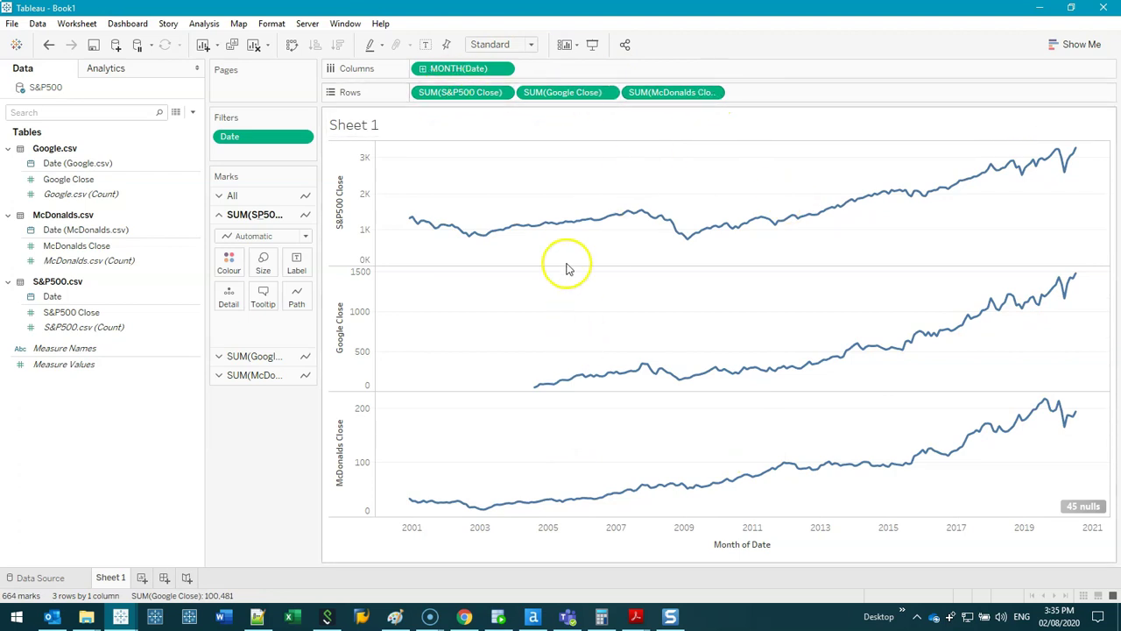
left_click(583, 92)
left_click(667, 93)
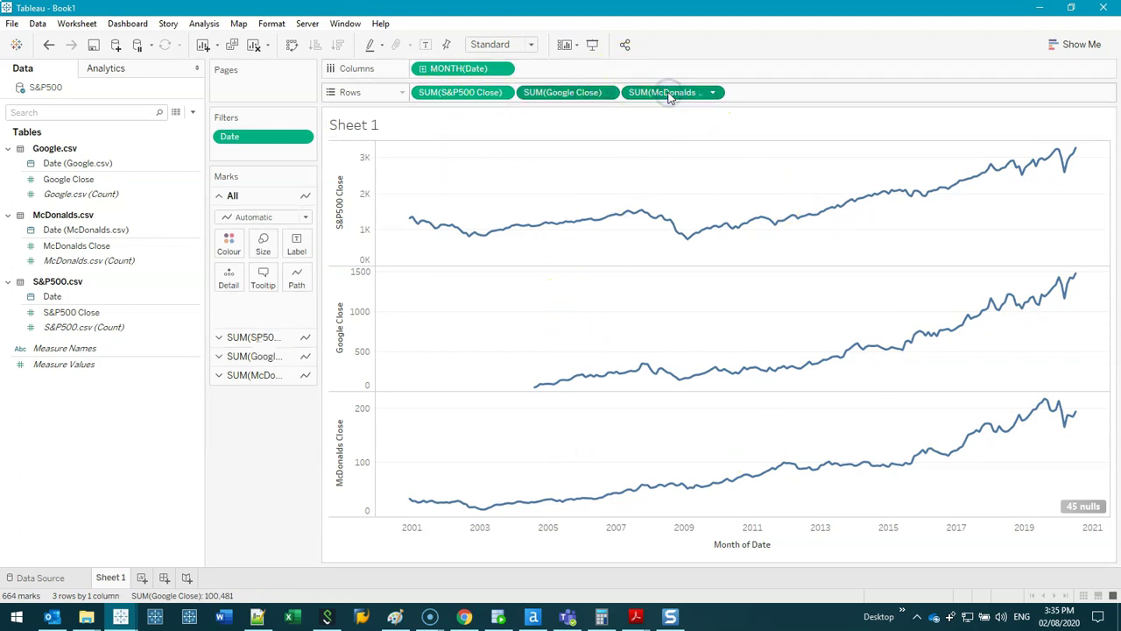
key("Delete")
Try McDonalds Close on a shared axis with S&P500, undo it, and add it as a second chart.
left_click(76, 163)
left_click(88, 233)
left_click_drag(75, 246, 355, 256)
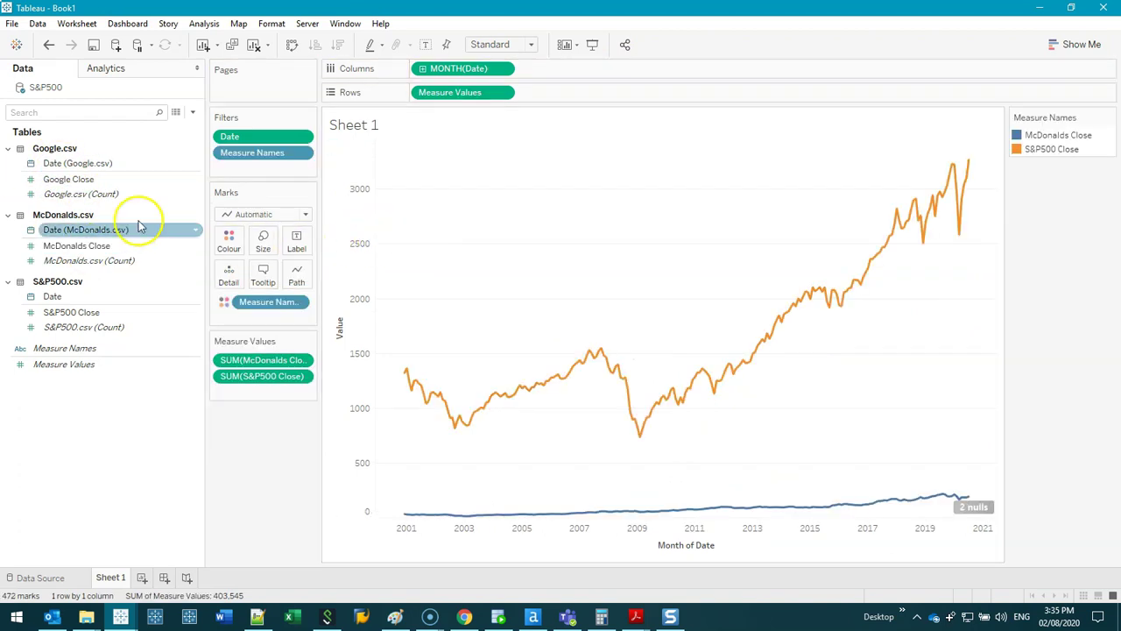
left_click(78, 246)
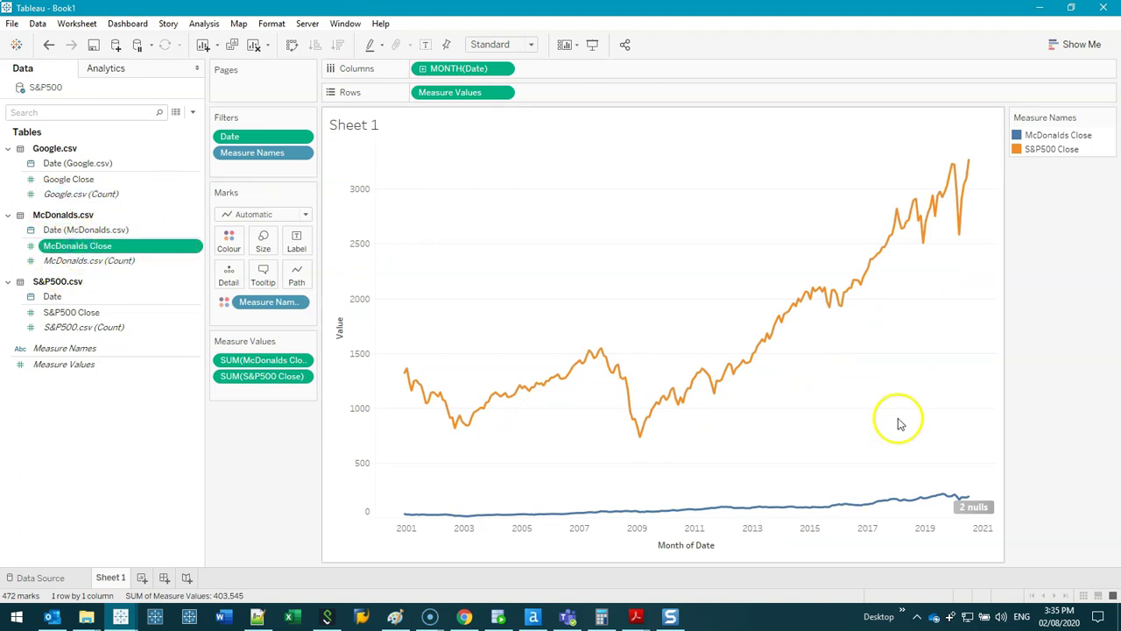
mouse_move(948, 505)
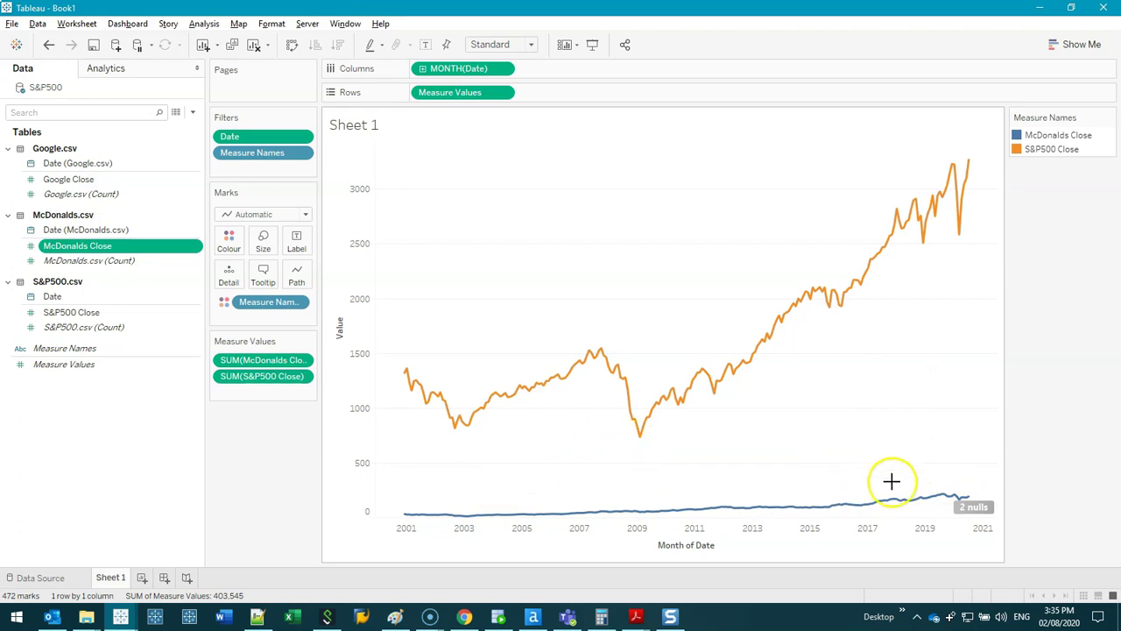
mouse_move(993, 490)
left_mouse_down()
mouse_move(387, 504)
mouse_move(523, 534)
mouse_move(890, 545)
mouse_move(1012, 481)
left_mouse_up()
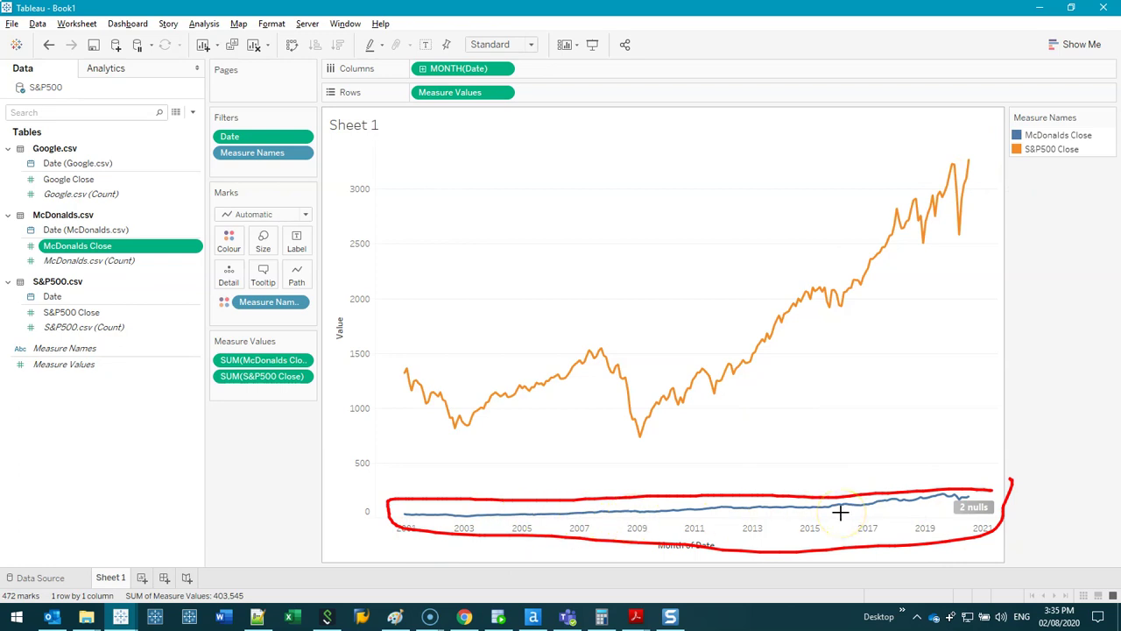
key("Escape")
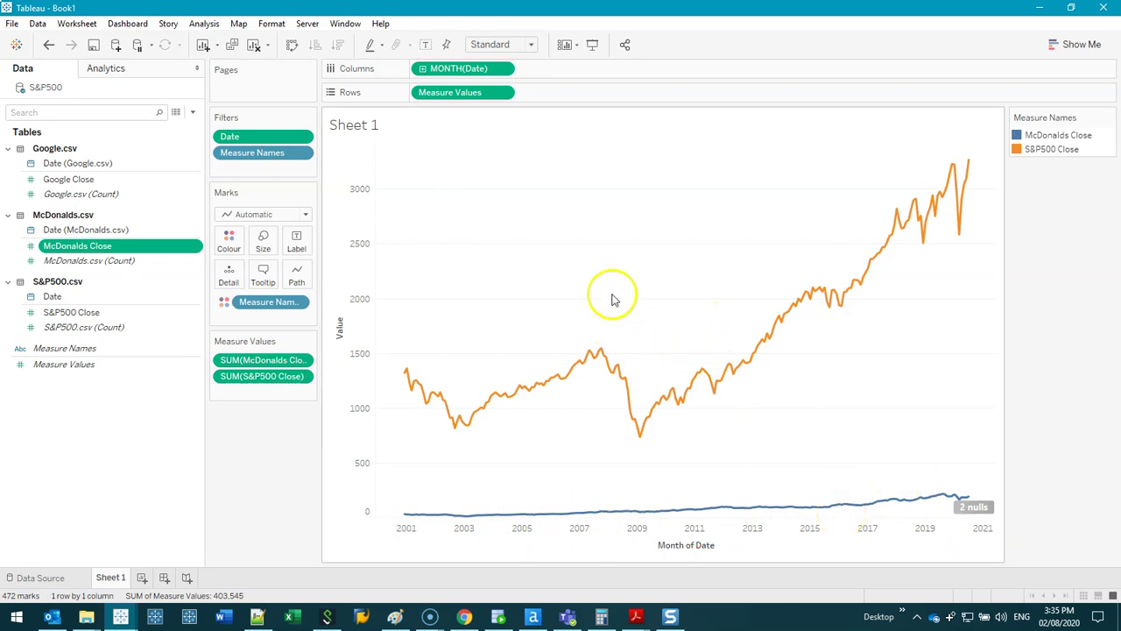
left_click(46, 44)
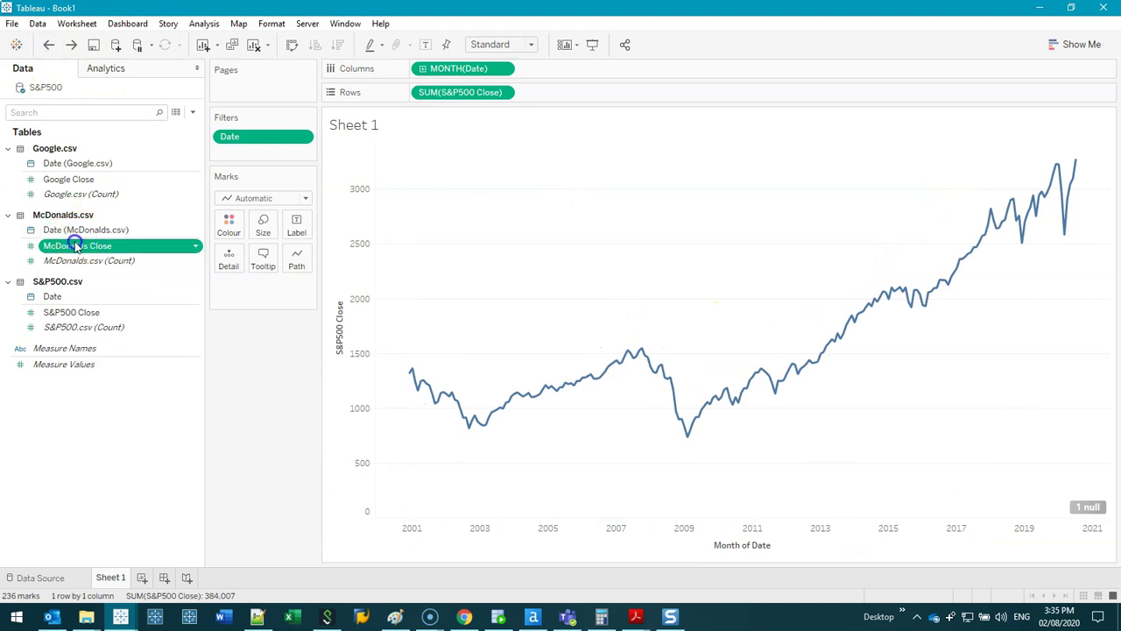
left_click_drag(77, 246, 563, 92)
Put McDonalds Close on a dual axis with S&P500 Close.
right_click(563, 93)
left_click(657, 348)
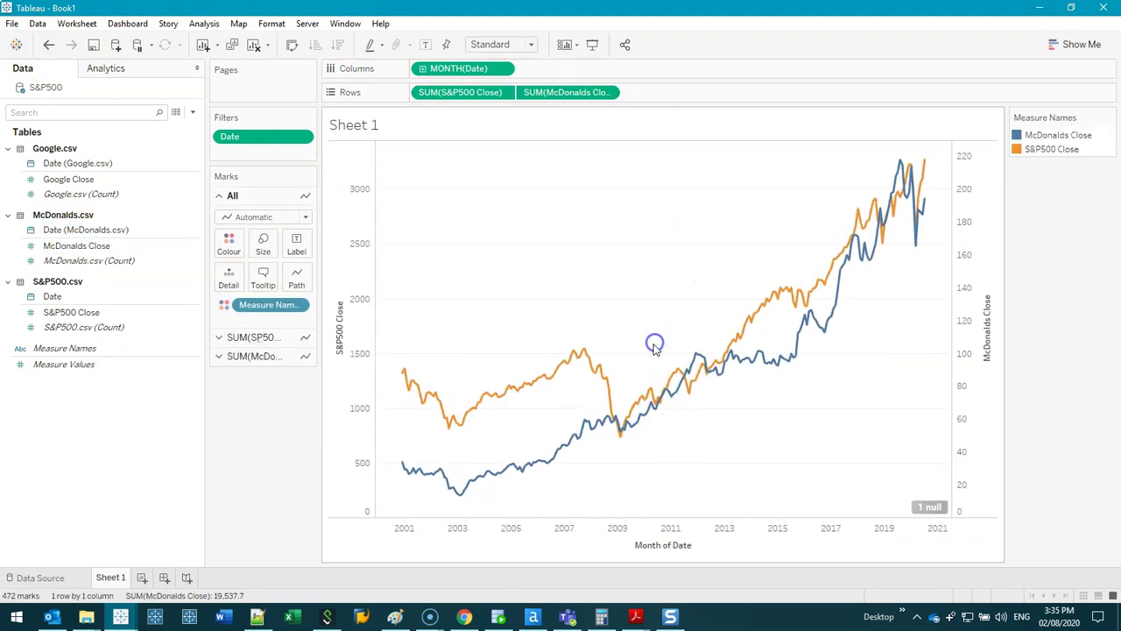
left_click(347, 221)
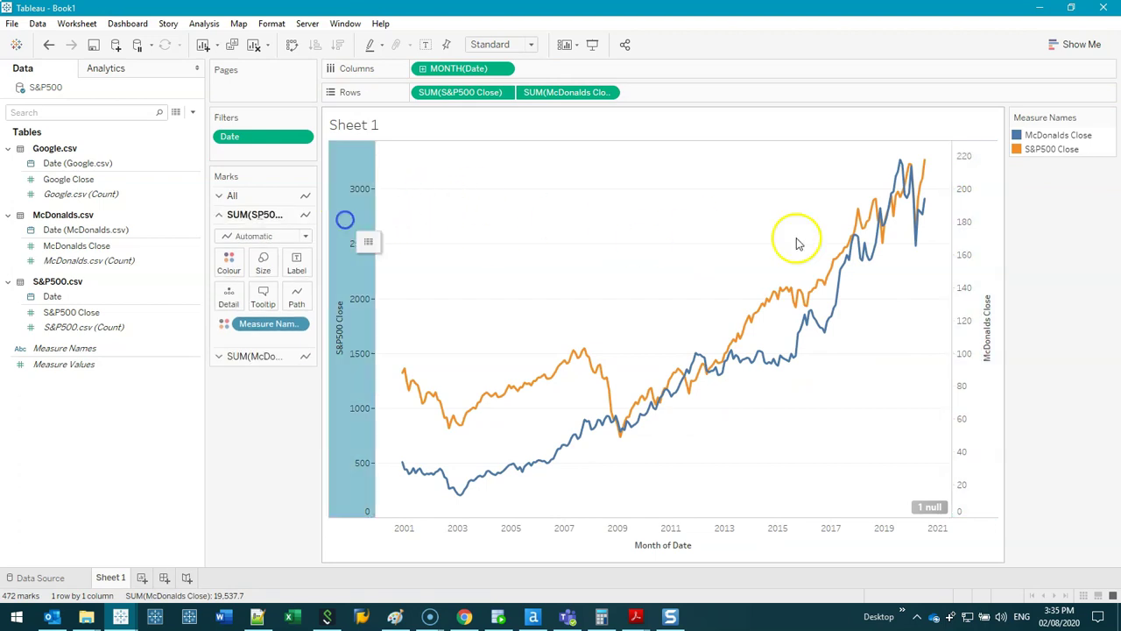
left_click(975, 225)
left_click(701, 204)
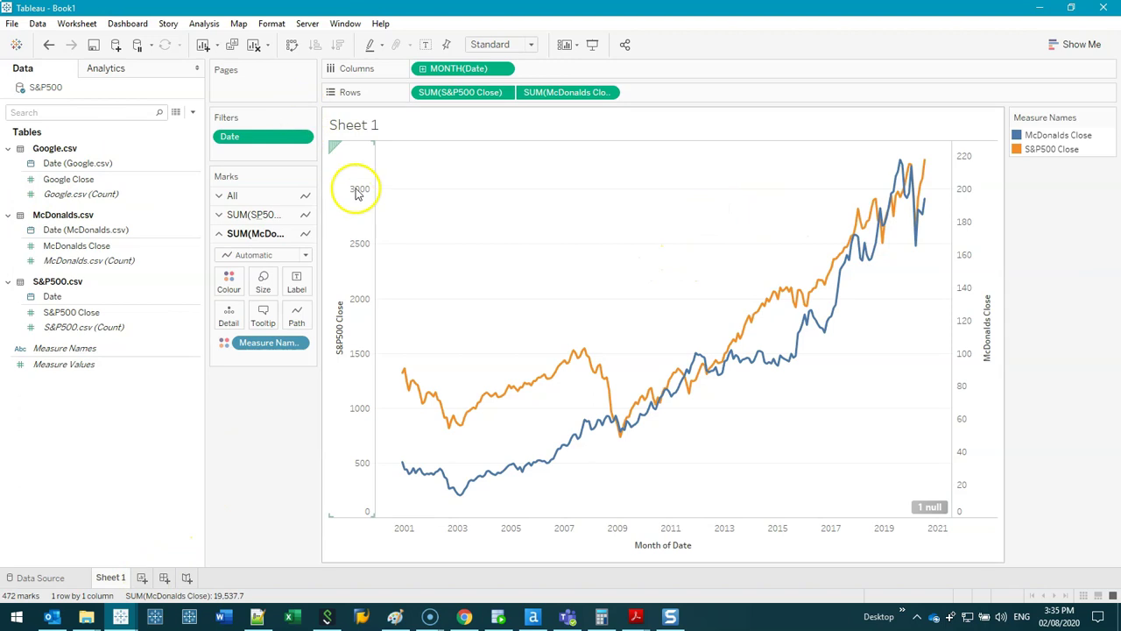
Duplicate the sheet and replace McDonalds Close with Google Close on a dual axis.
left_click(70, 181)
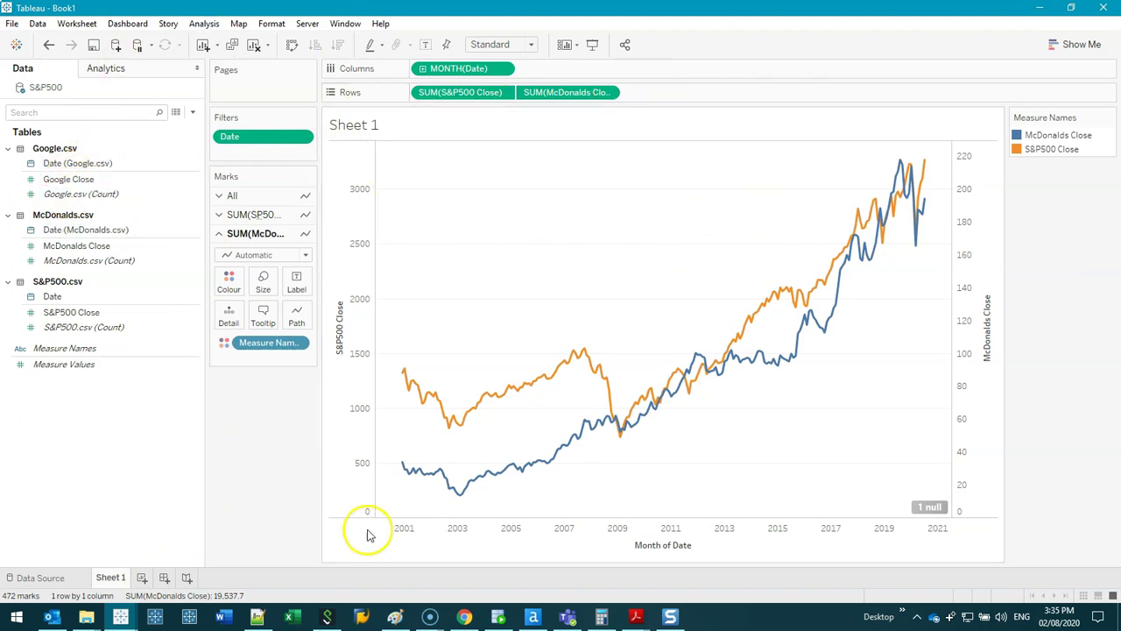
left_click(234, 46)
left_click_drag(550, 88, 180, 370)
left_click(85, 182)
left_click_drag(85, 181, 582, 93)
right_click(565, 92)
left_click(638, 348)
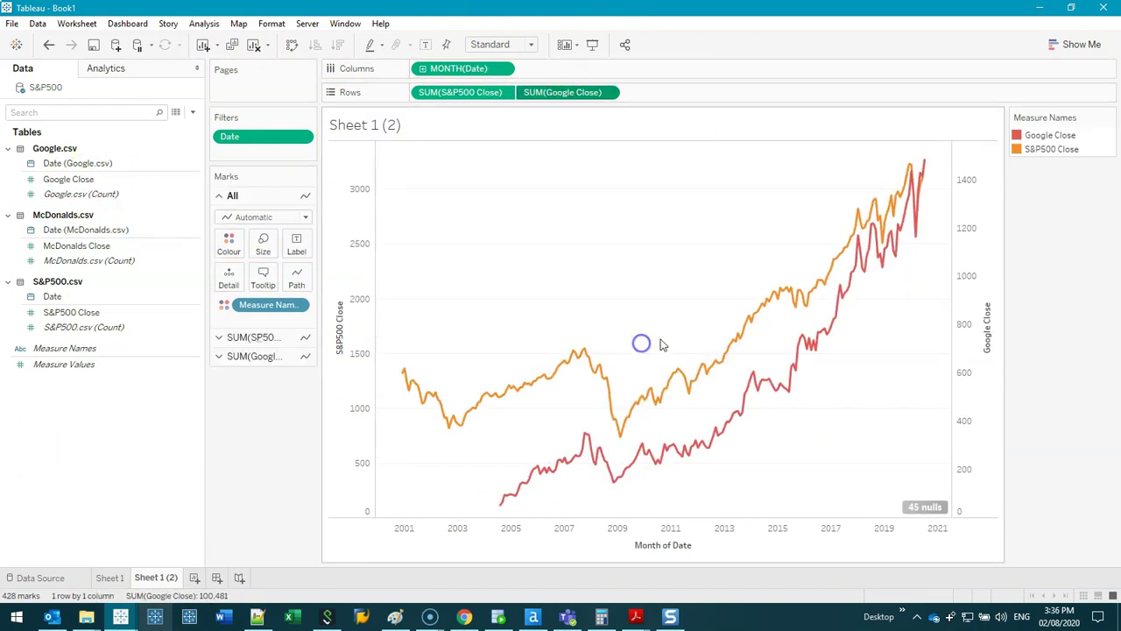
Rename the duplicated sheet 'Google' and the original sheet 'McDonalds'.
left_click(145, 580)
type("Google")
key("Return")
double_click(117, 580)
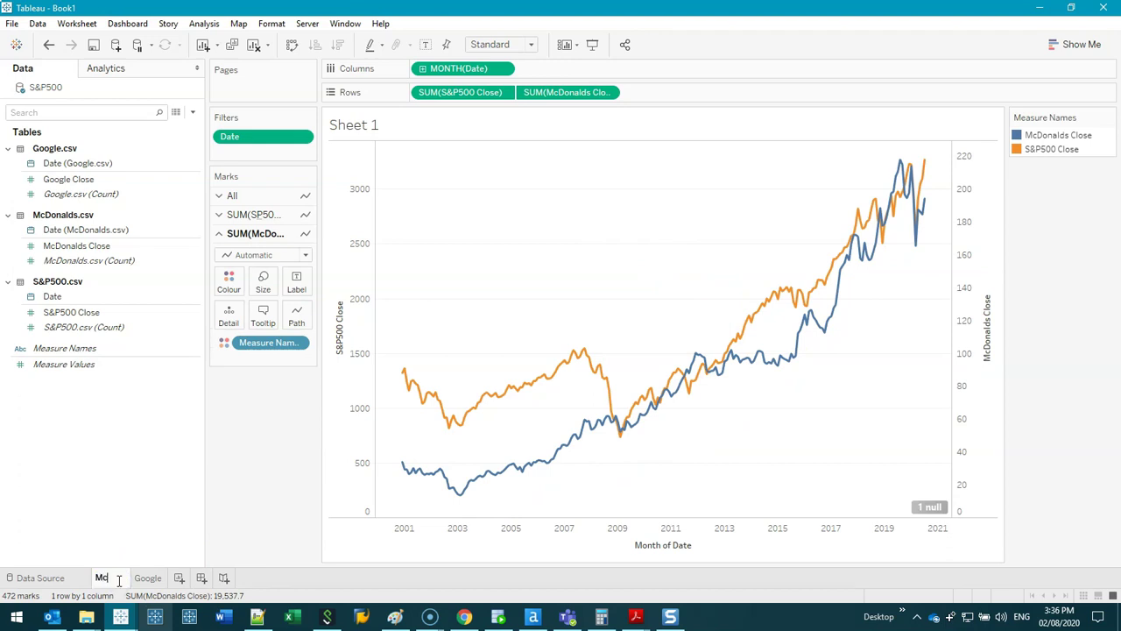
type("McDonalds")
key("Return")
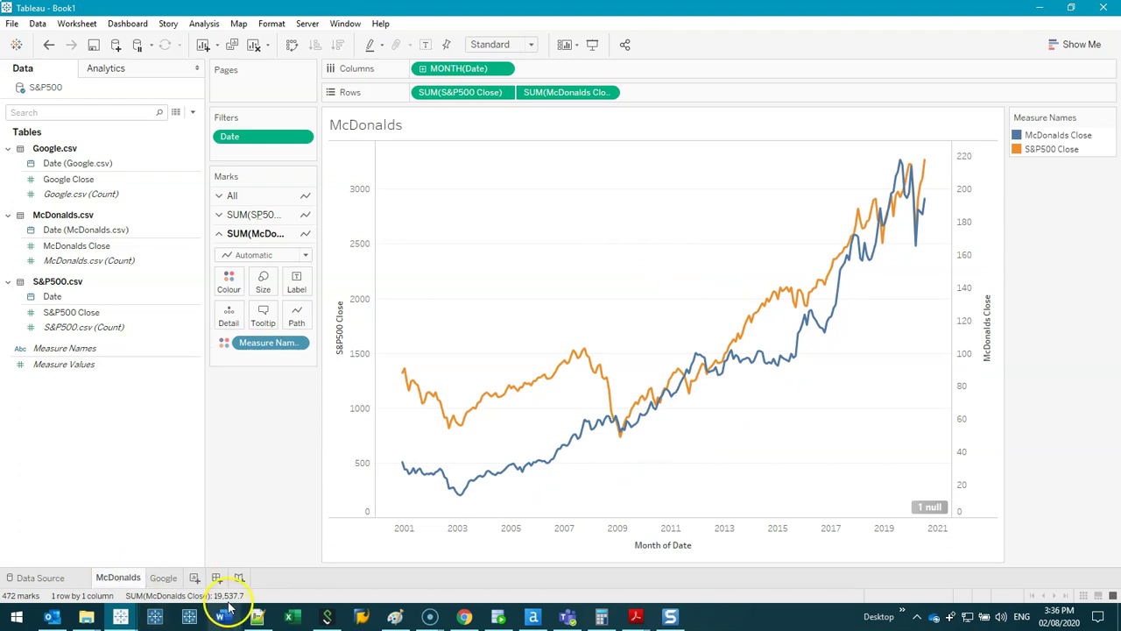
Create a new dashboard containing the McDonalds and Google sheets.
left_click(216, 578)
double_click(68, 228)
left_click_drag(68, 242, 636, 245)
Place the Google chart beside the McDonalds chart and delete the legend container.
left_click_drag(672, 306, 675, 306)
left_click(859, 183)
left_click(907, 70)
left_click(627, 333)
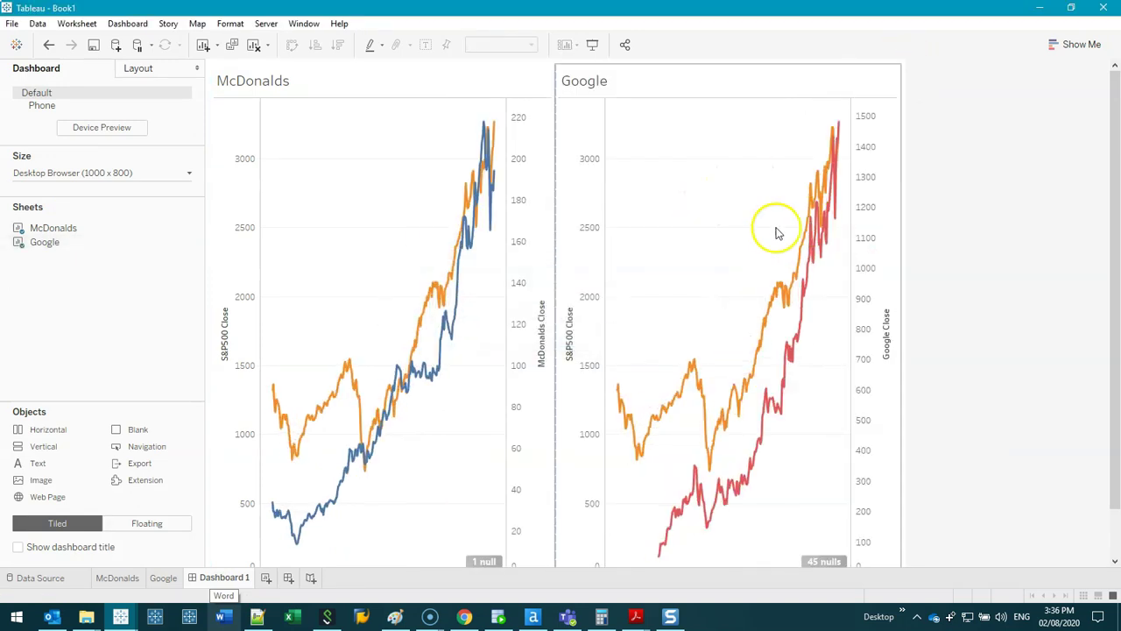
Set the dashboard to a fixed size of 1500 × 700 px.
left_click(149, 179)
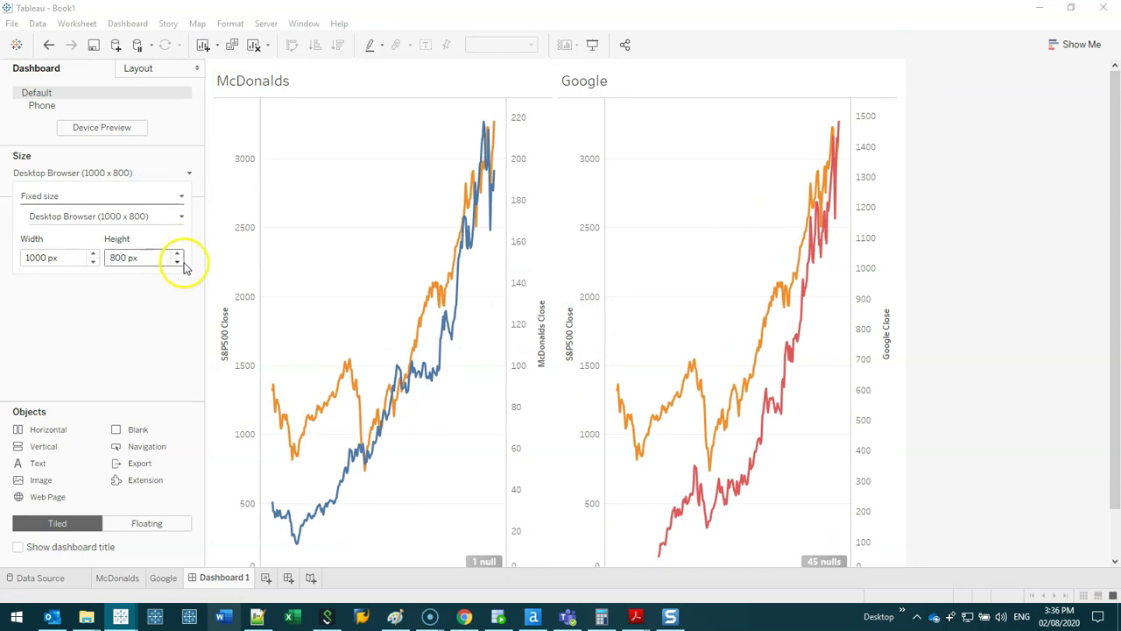
left_click(180, 262)
left_click(93, 253)
left_click(93, 253)
left_click(93, 253)
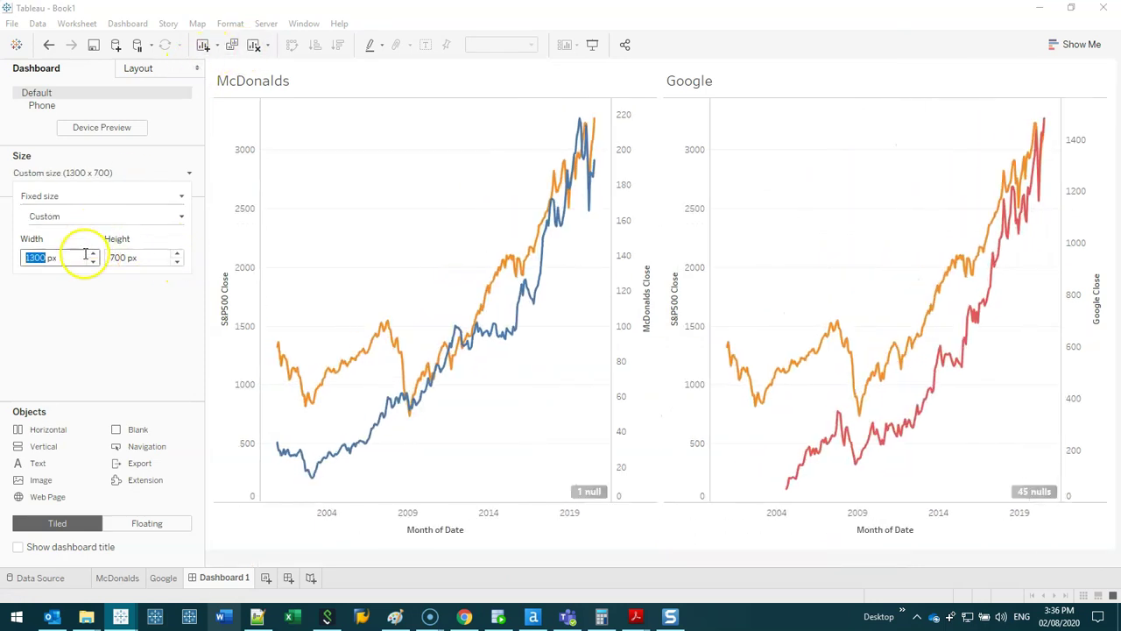
left_click(92, 253)
left_click(93, 253)
left_click(200, 69)
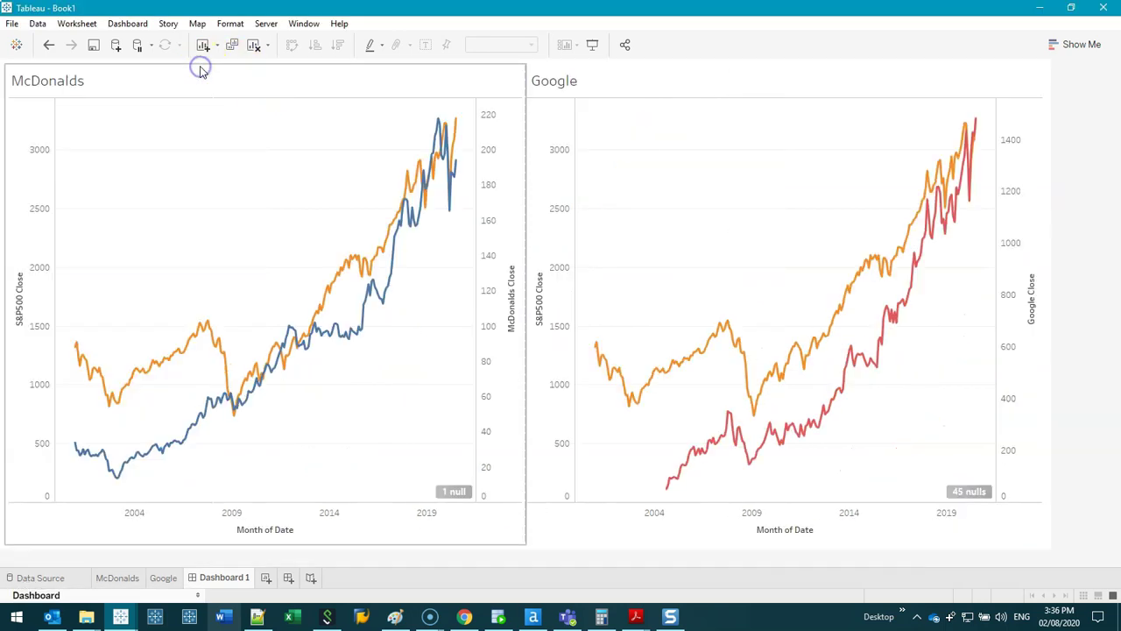
left_click(843, 270)
left_click(1102, 292)
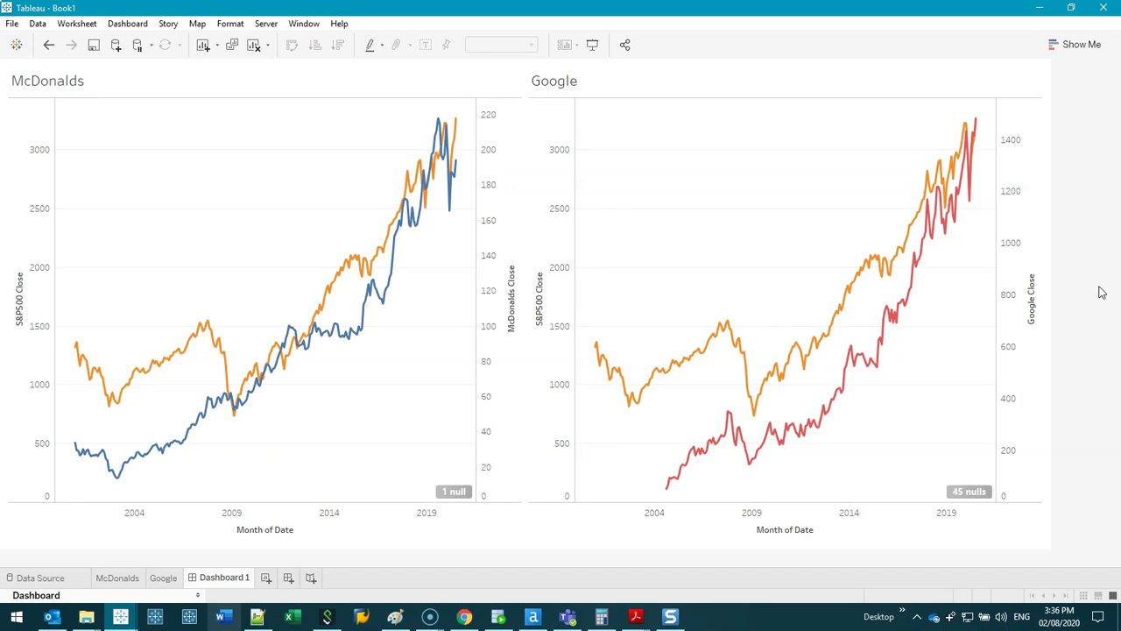
left_click(453, 354)
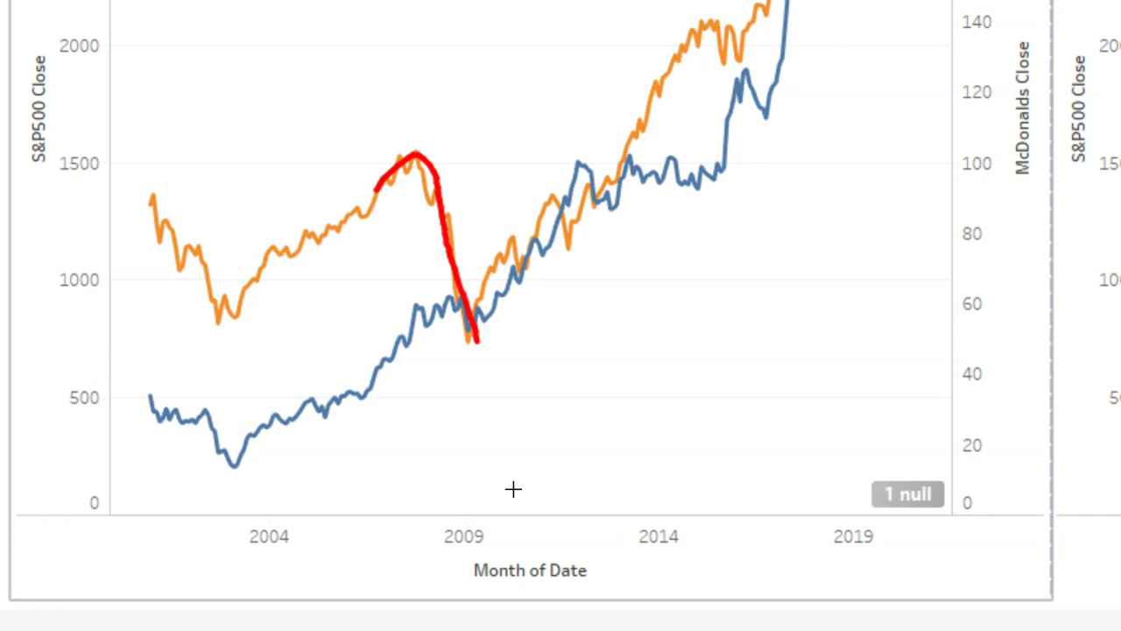
left_click_drag(450, 327, 482, 368)
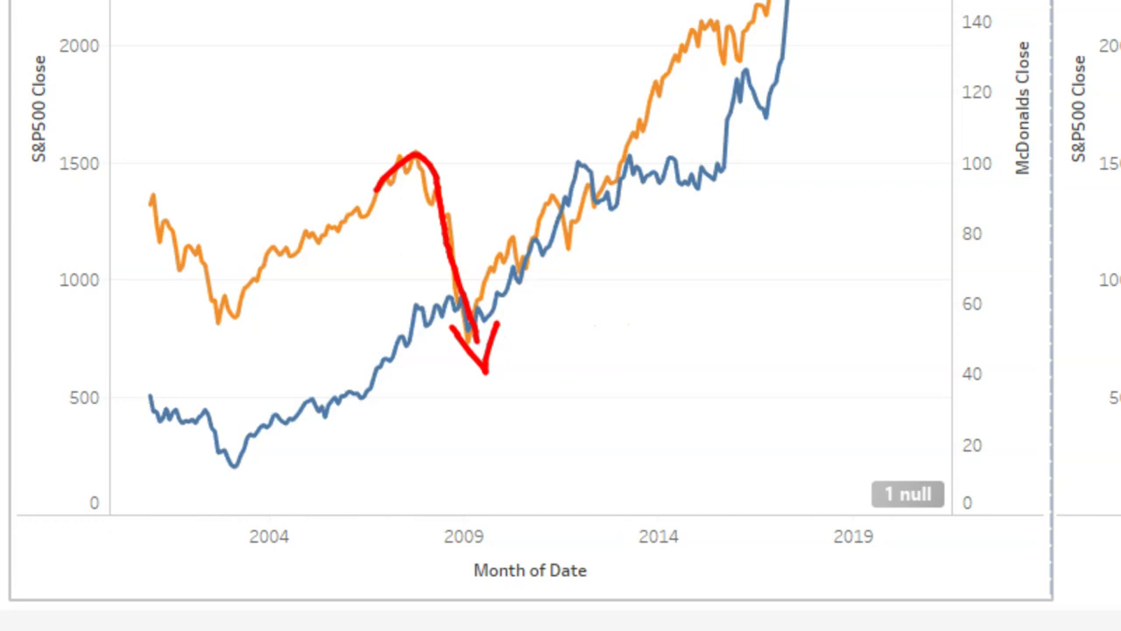
key("Escape")
mouse_move(235, 446)
left_mouse_down()
mouse_move(493, 294)
mouse_move(622, 181)
mouse_move(604, 181)
mouse_move(627, 207)
left_mouse_up()
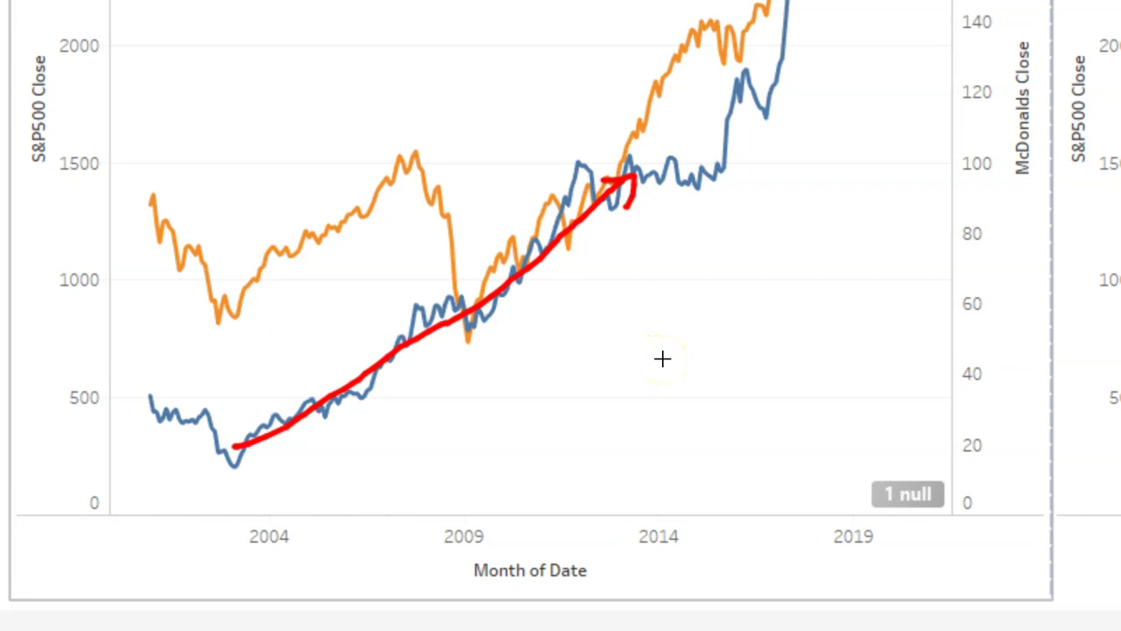
key("Escape")
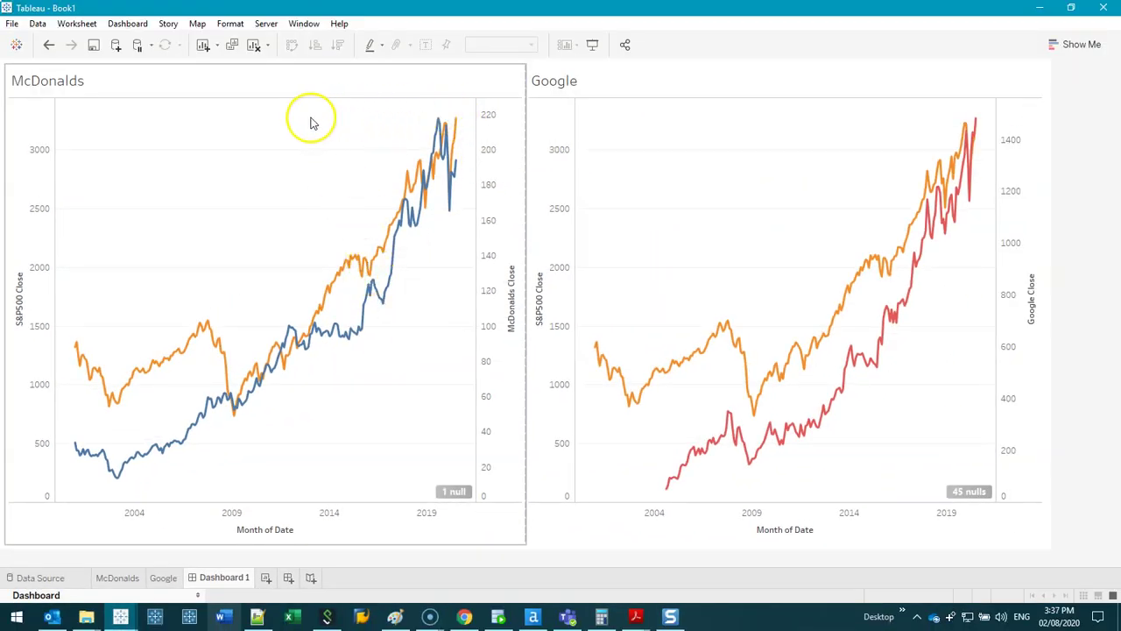
Keep only the 2016–2020 marks on the McDonalds chart.
left_click_drag(307, 117, 295, 161)
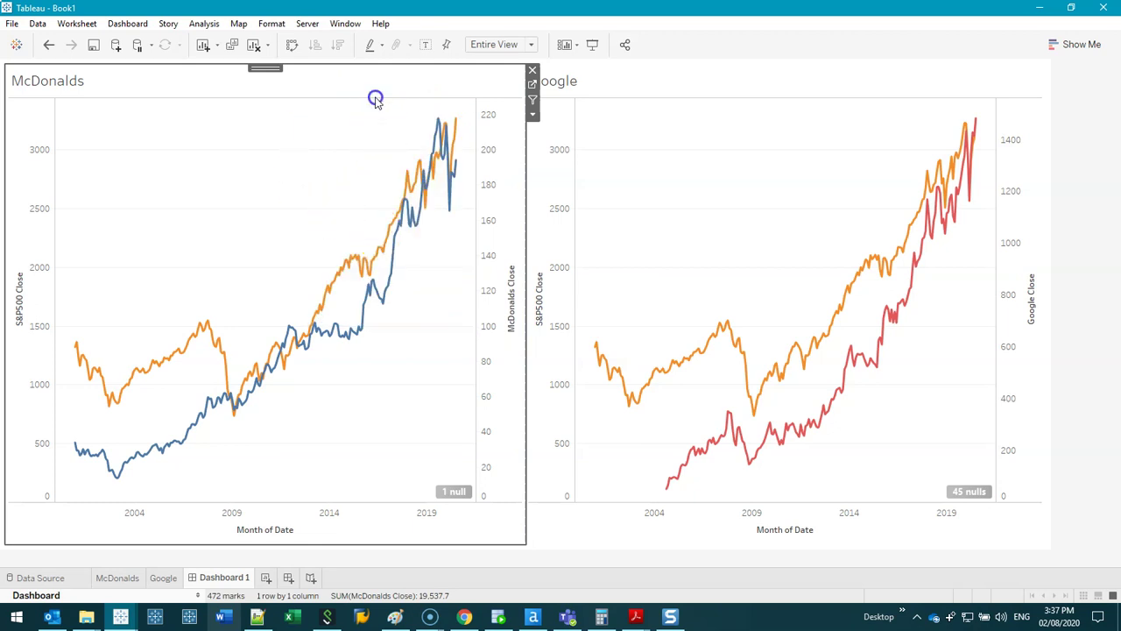
left_click_drag(363, 110, 475, 315)
left_click(515, 337)
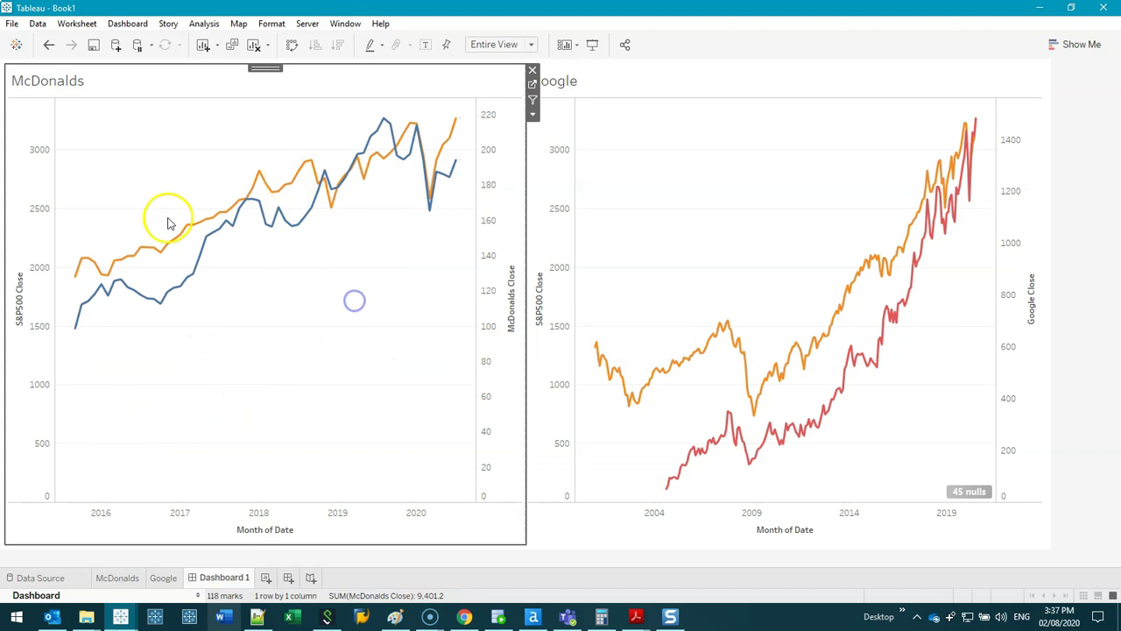
left_click_drag(75, 345, 445, 493)
Uncheck Include zero on both the S&P500 Close and McDonalds Close axes.
double_click(46, 369)
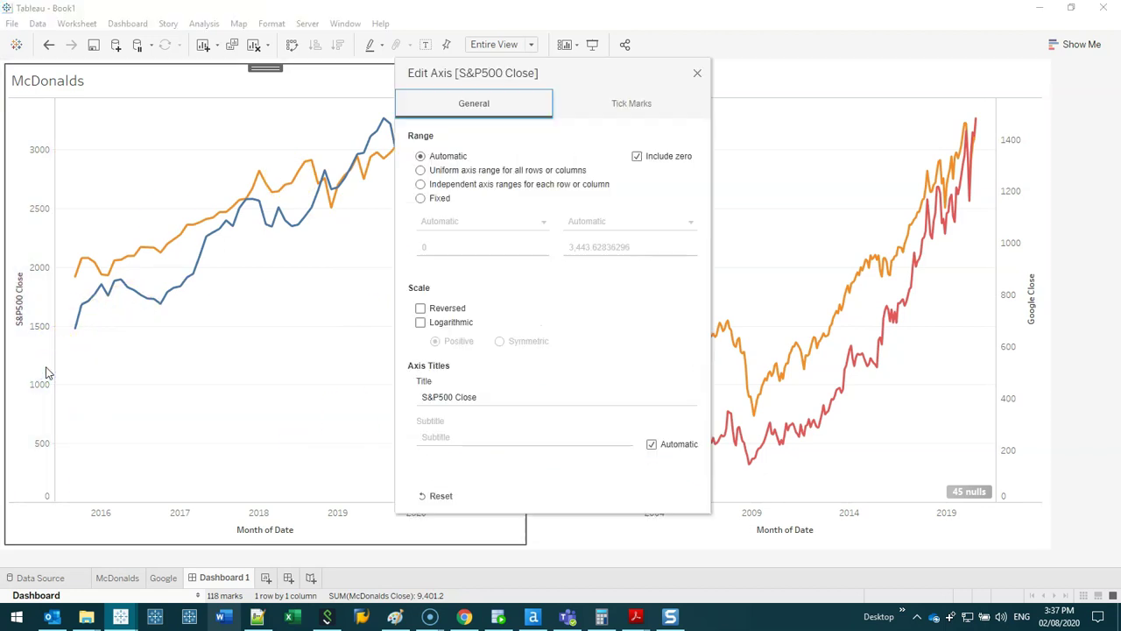
left_click(637, 157)
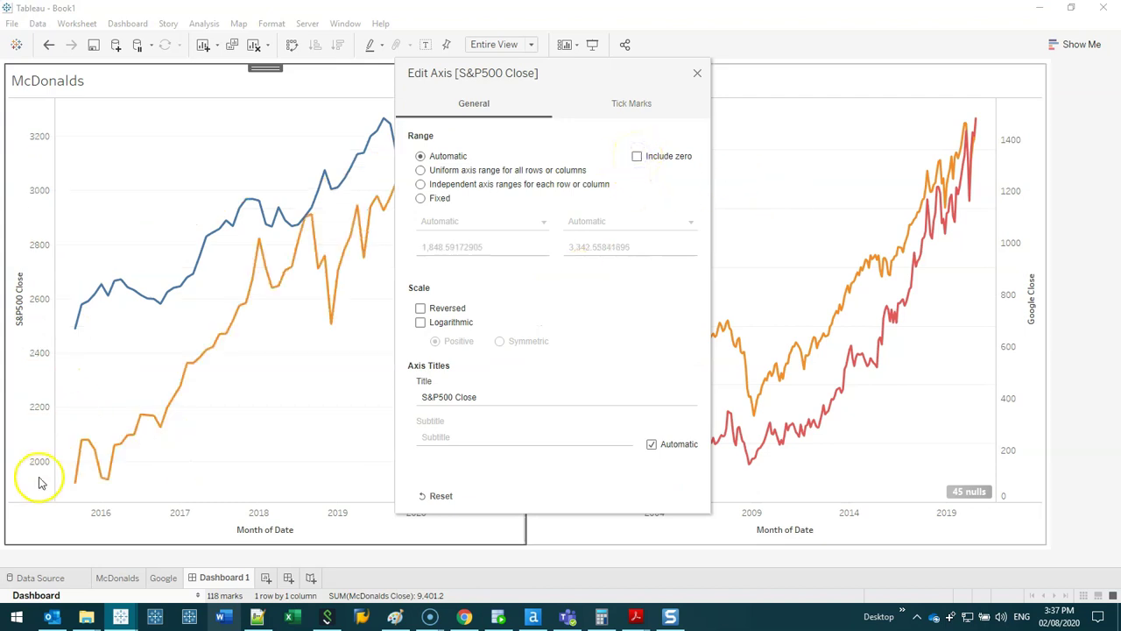
left_click(697, 73)
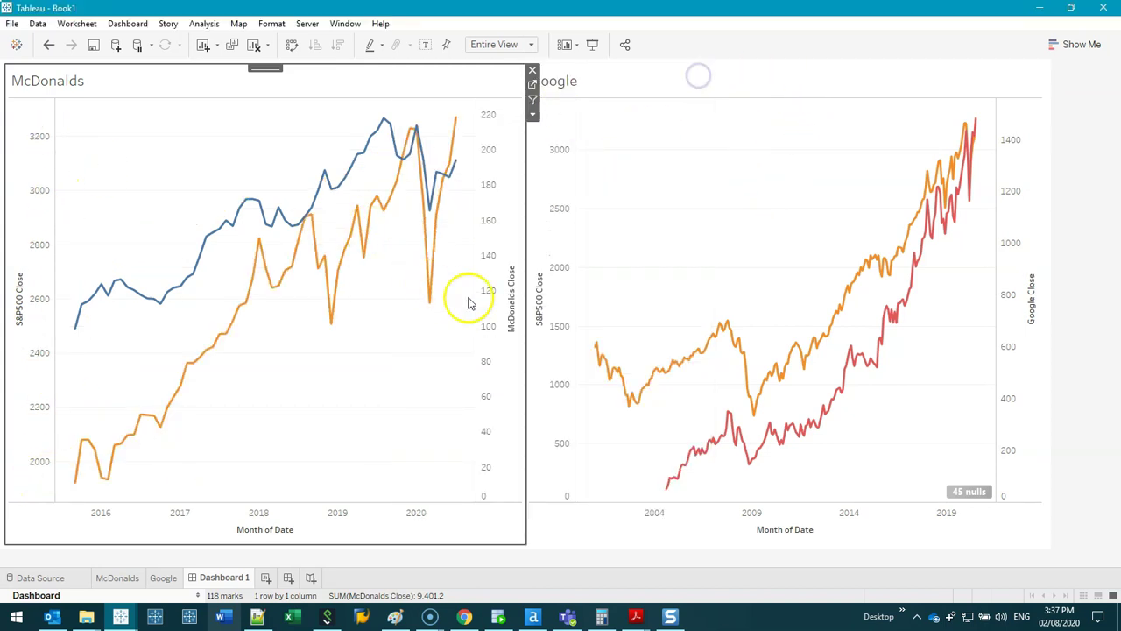
left_click(493, 292)
double_click(493, 291)
left_click(637, 166)
left_click(698, 65)
left_click(276, 162)
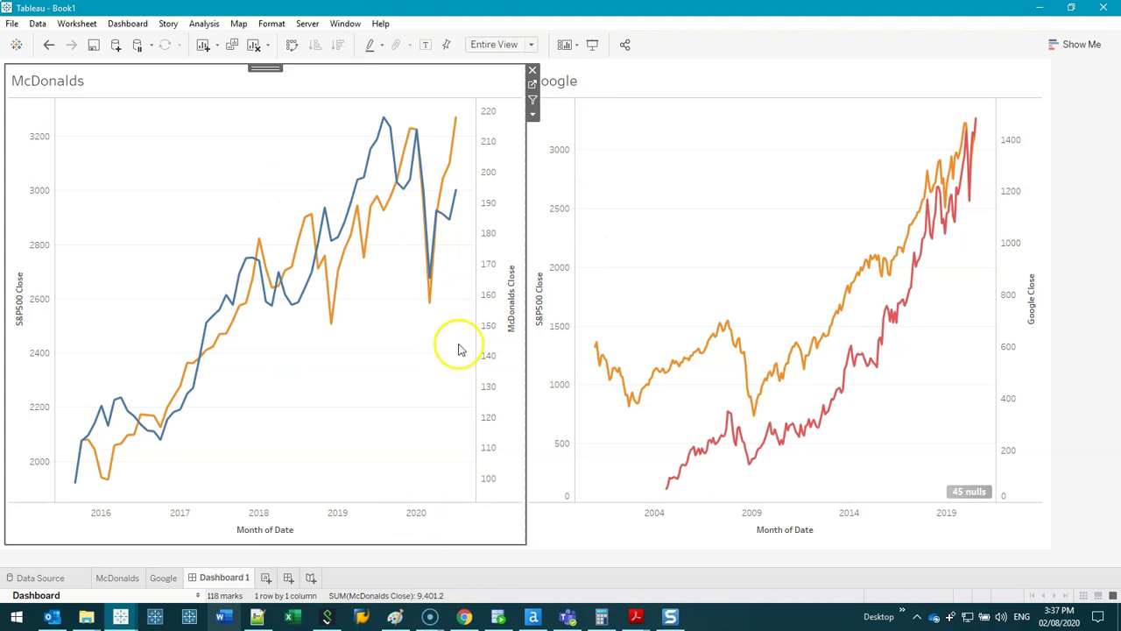
mouse_move(411, 145)
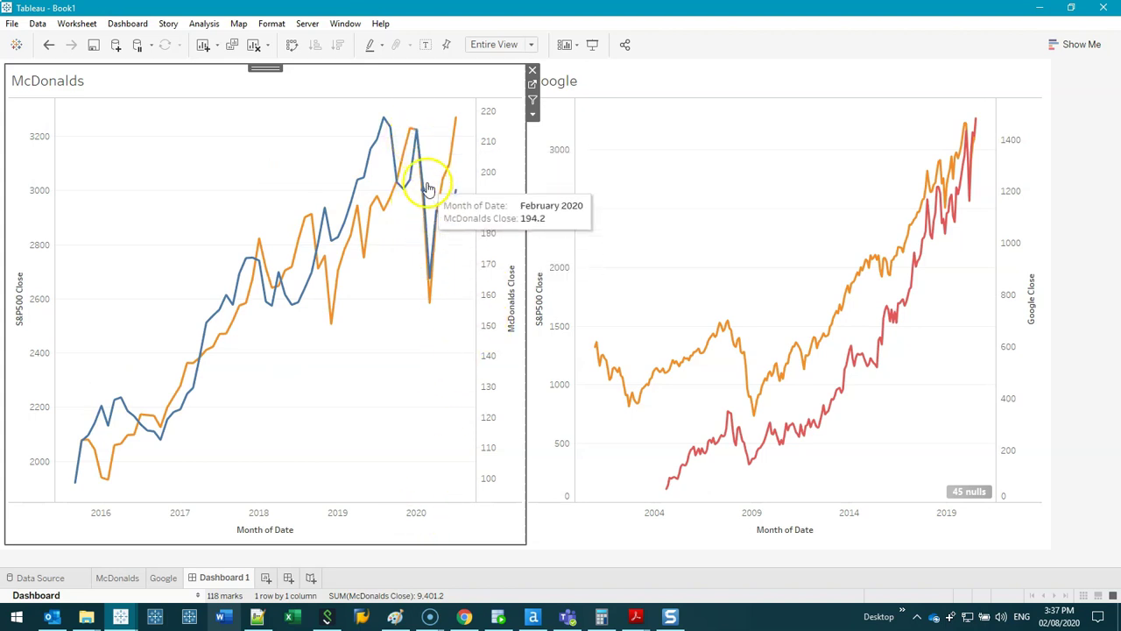
mouse_move(430, 208)
mouse_move(430, 275)
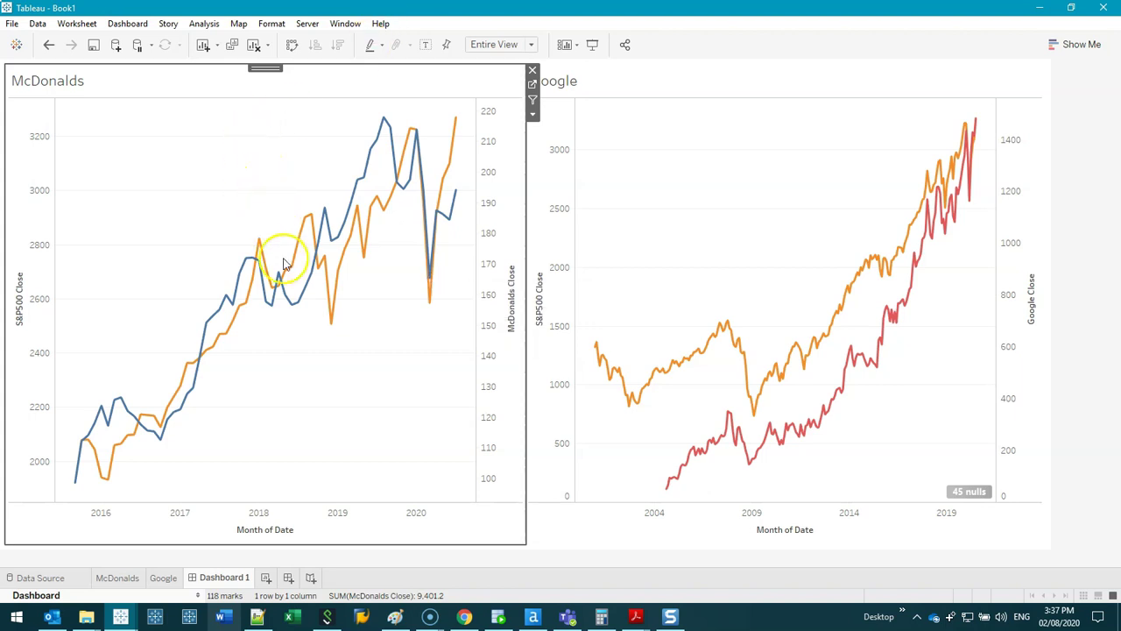
Remove the MONTH(Date) filter from the McDonalds sheet and return to Dashboard 1.
left_click(532, 83)
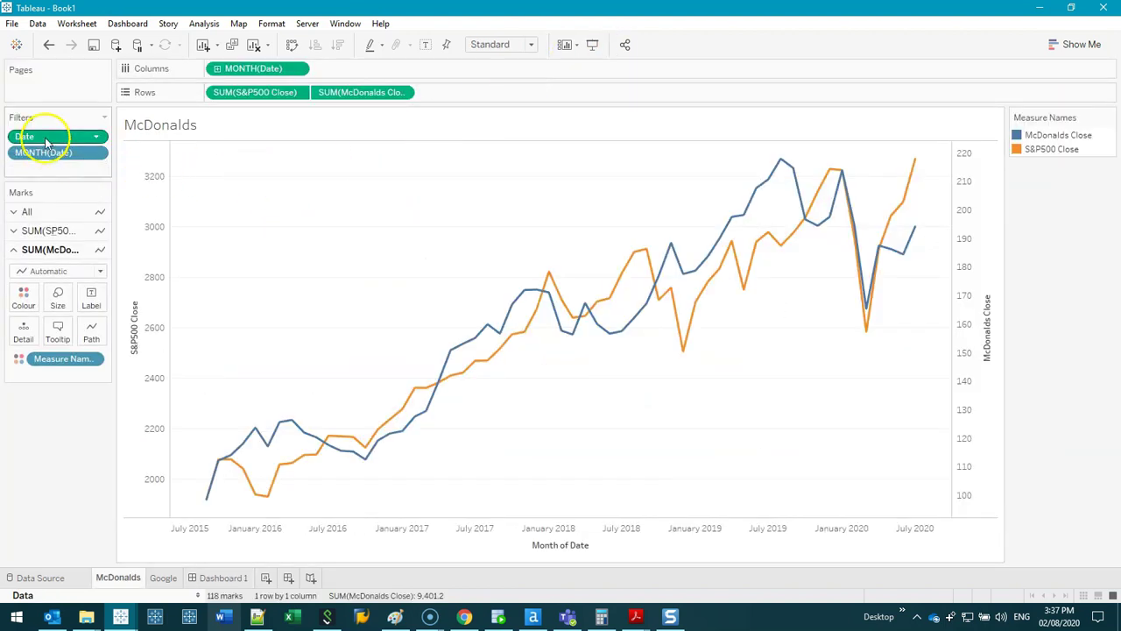
left_click_drag(44, 151, 63, 436)
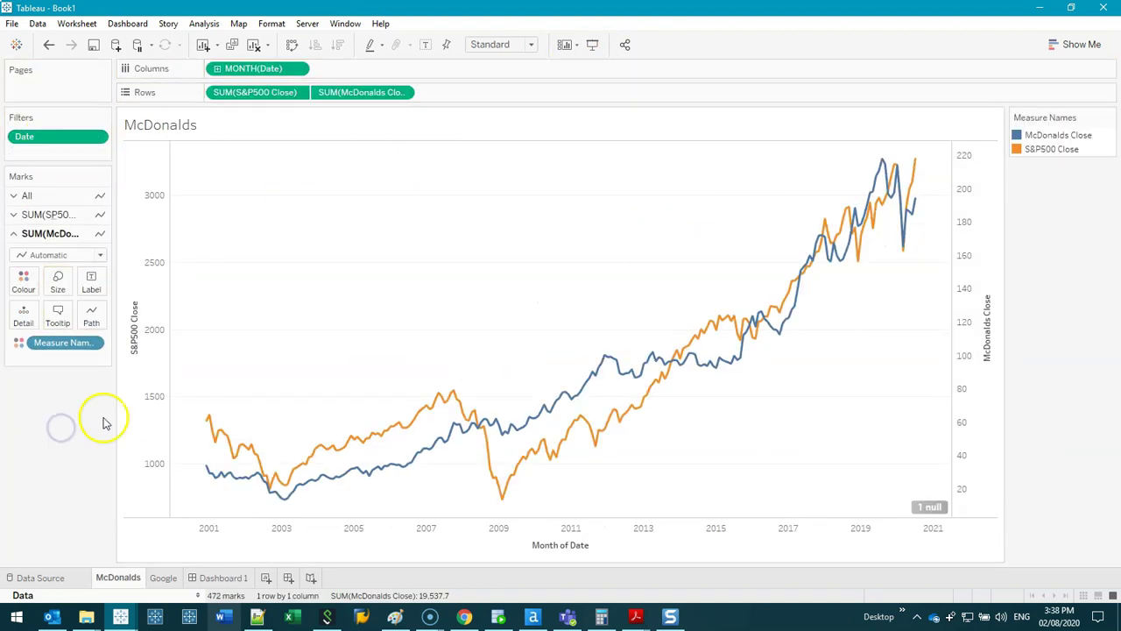
left_click(221, 579)
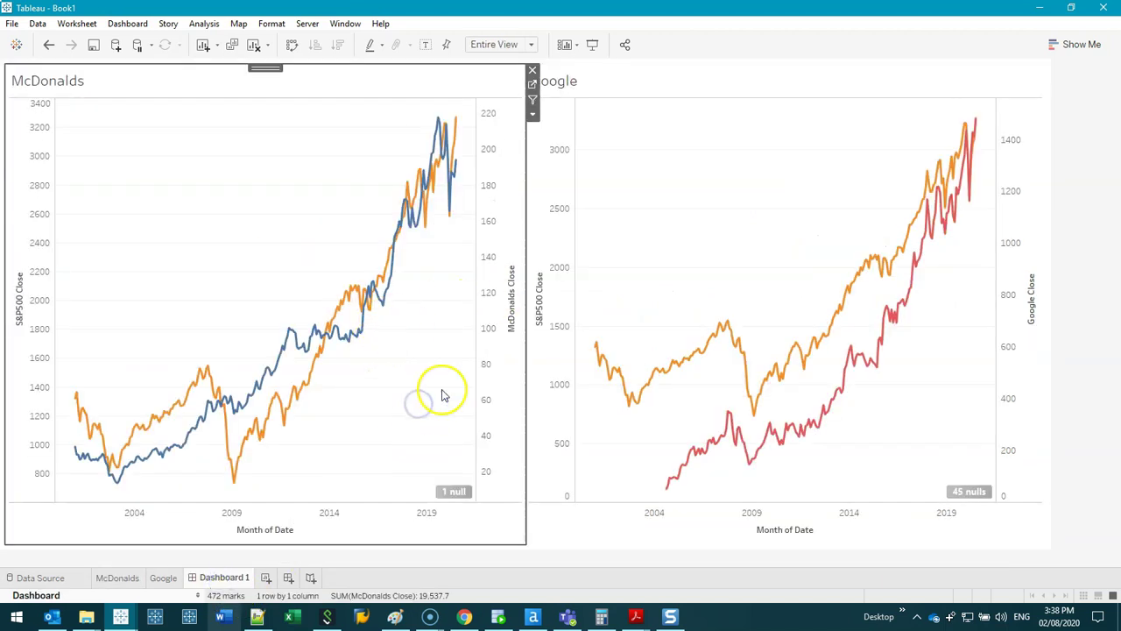
left_click(675, 164)
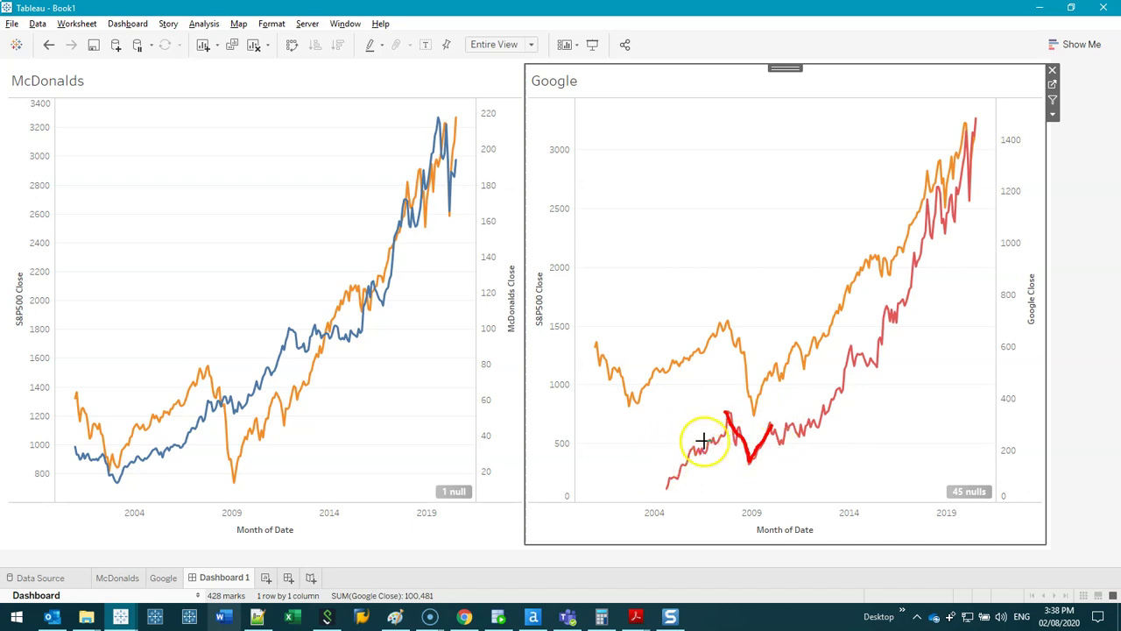
Select the Google chart's marks from 2017 onward.
mouse_move(748, 459)
left_mouse_down()
mouse_move(873, 344)
mouse_move(981, 191)
left_mouse_up()
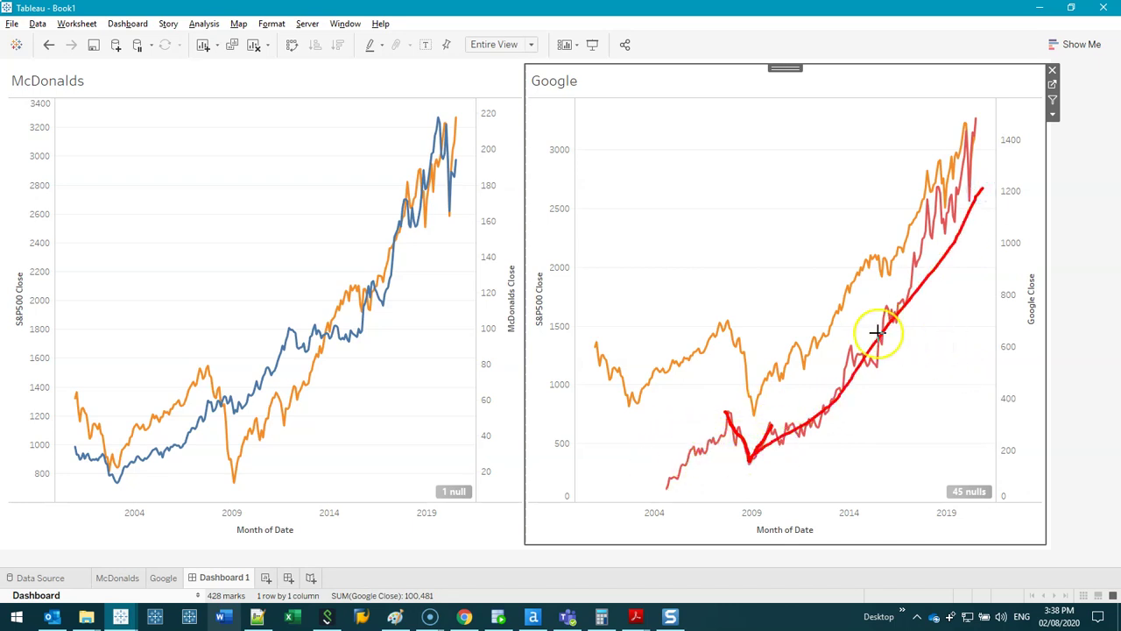
key("Escape")
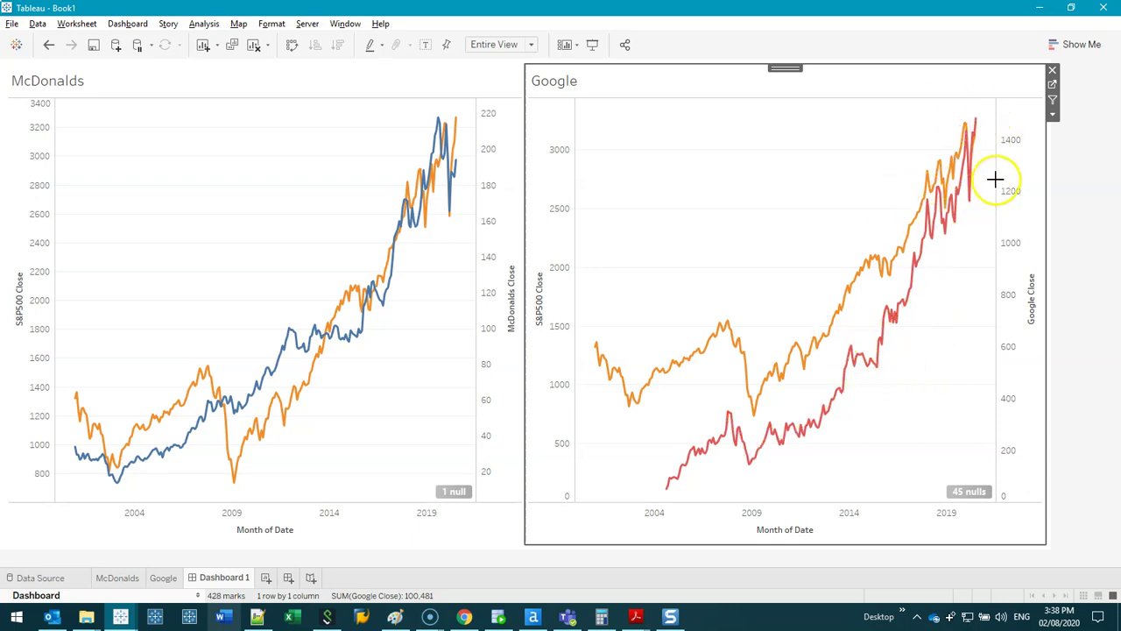
left_click_drag(893, 102, 974, 259)
Keep only the recent Google marks and uncheck Include zero on both axes.
left_click(942, 315)
left_click(883, 332)
double_click(560, 318)
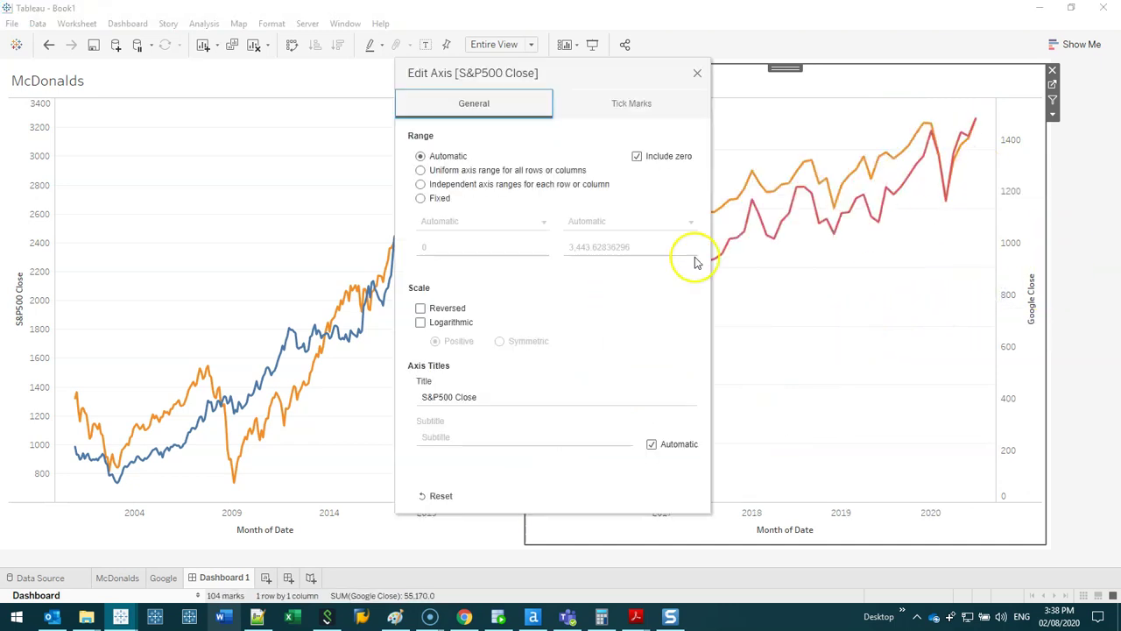
left_click(637, 156)
left_click(698, 72)
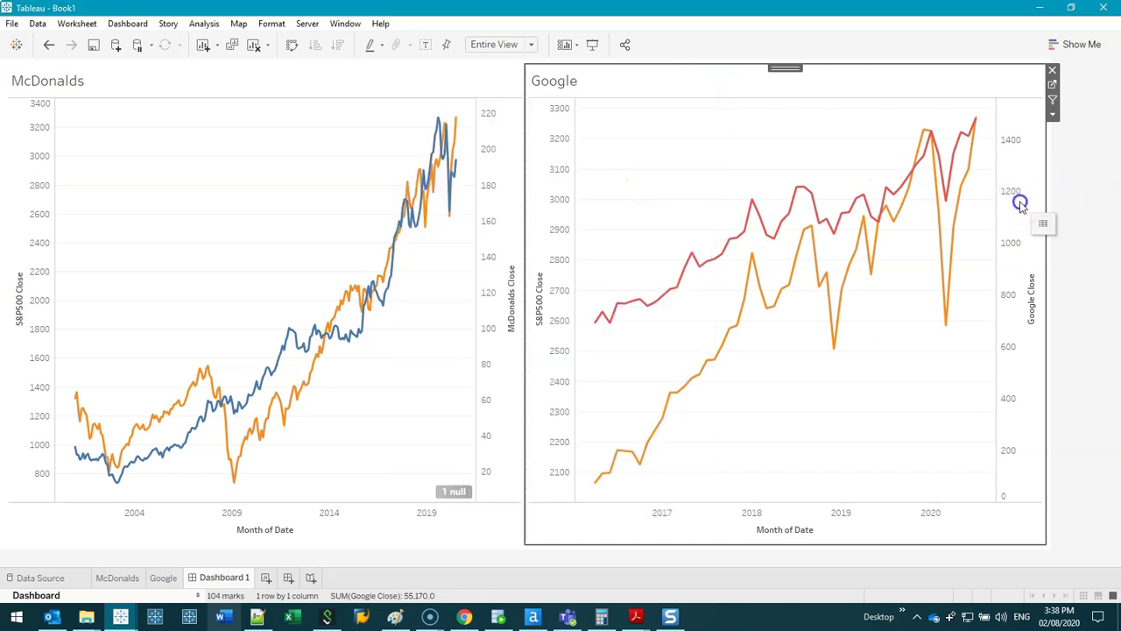
double_click(1038, 205)
left_click(637, 166)
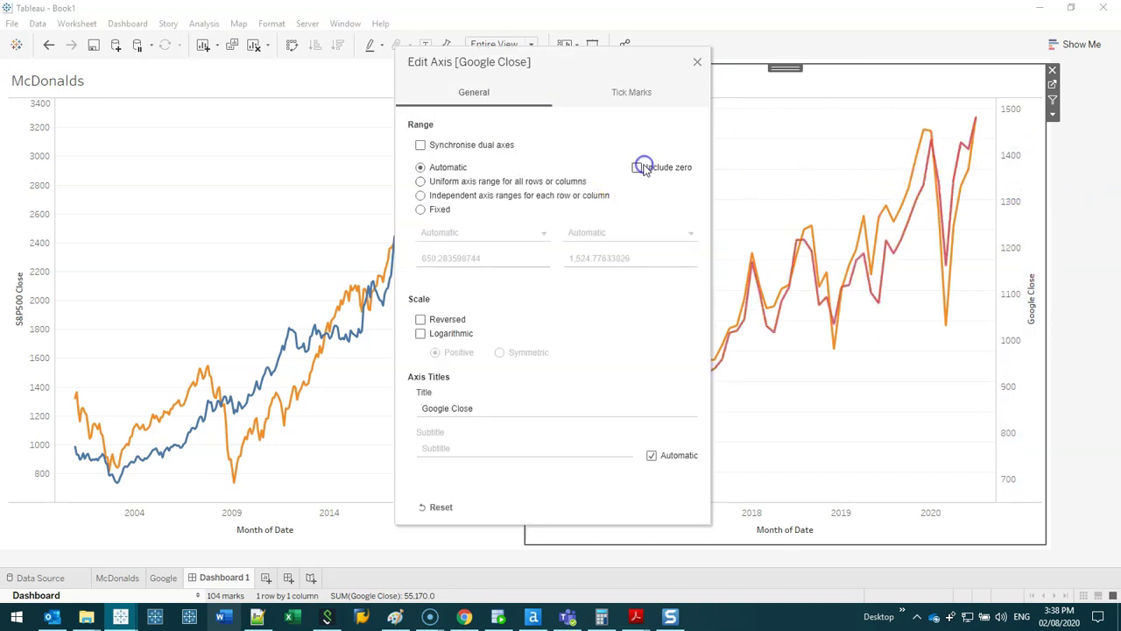
left_click(699, 62)
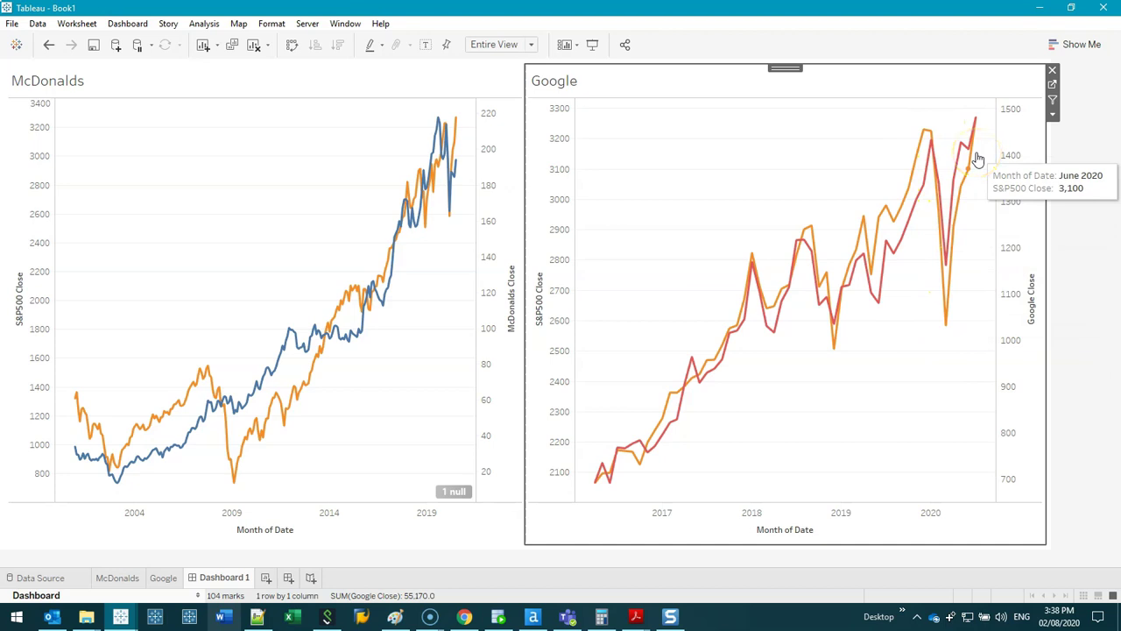
Remove the MONTH(Date) filter from the Google sheet so its chart covers 2001–2020.
left_click_drag(920, 108, 953, 406)
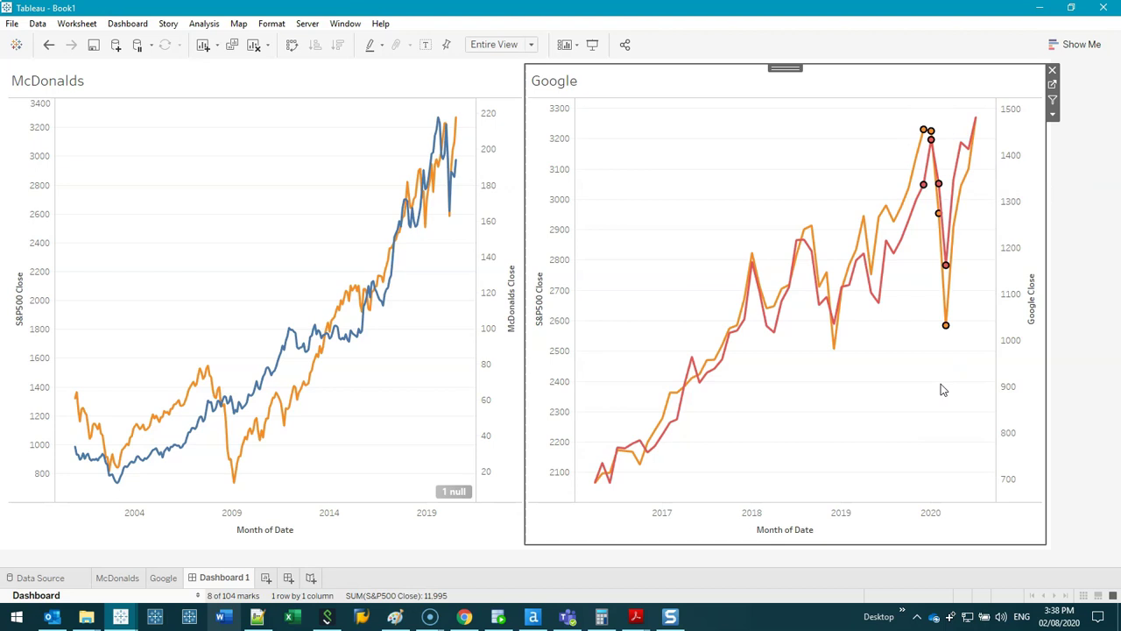
left_click(908, 380)
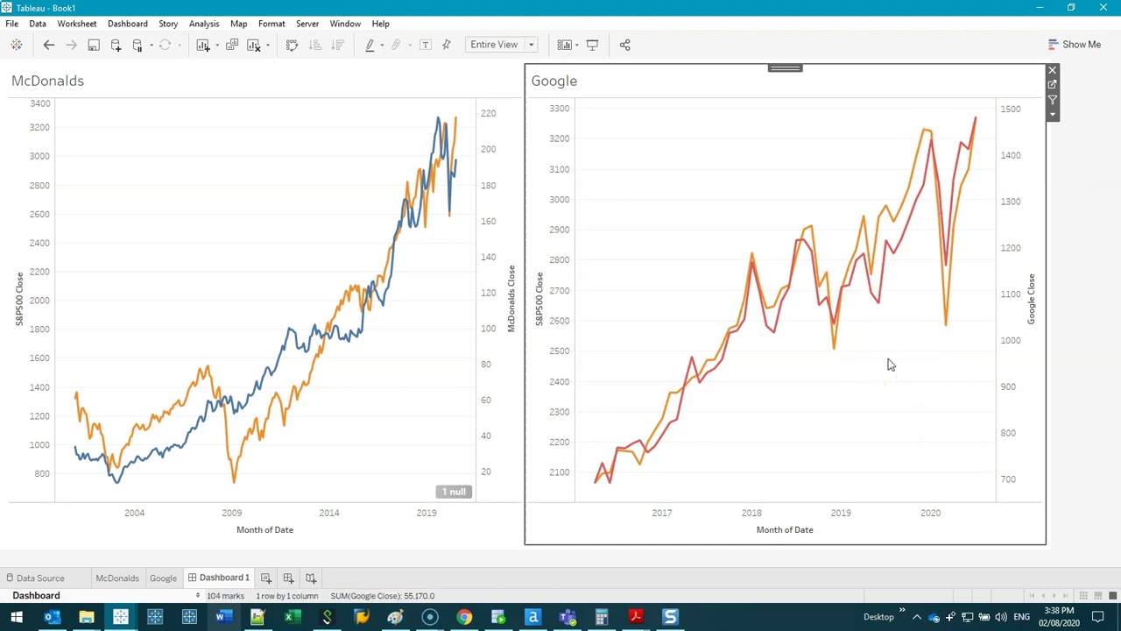
left_click(1053, 85)
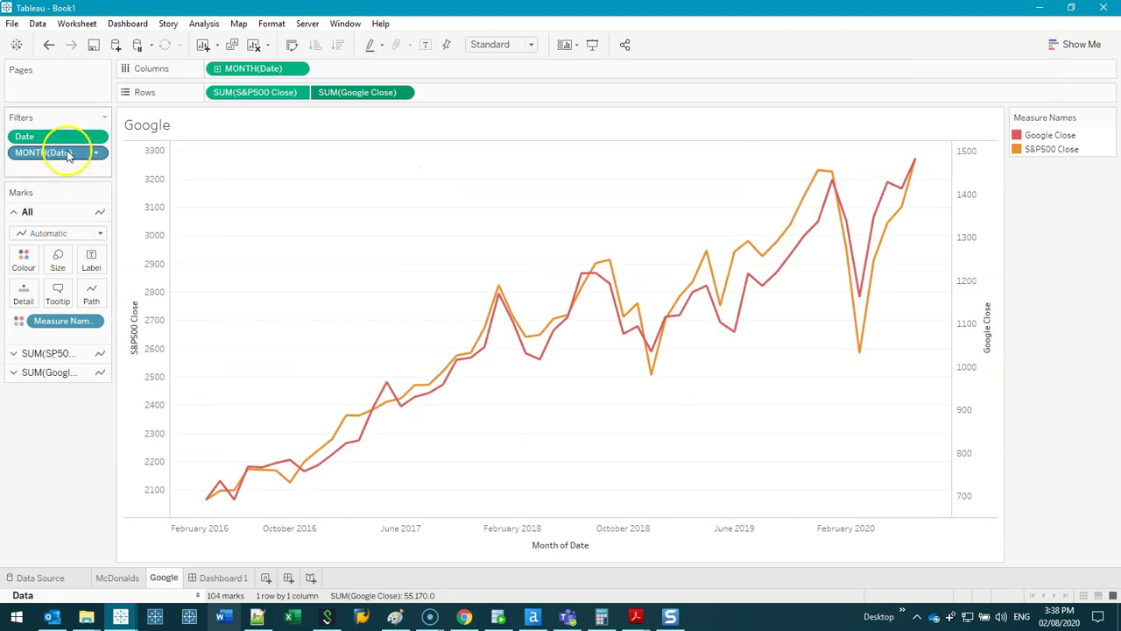
left_click_drag(68, 155, 53, 536)
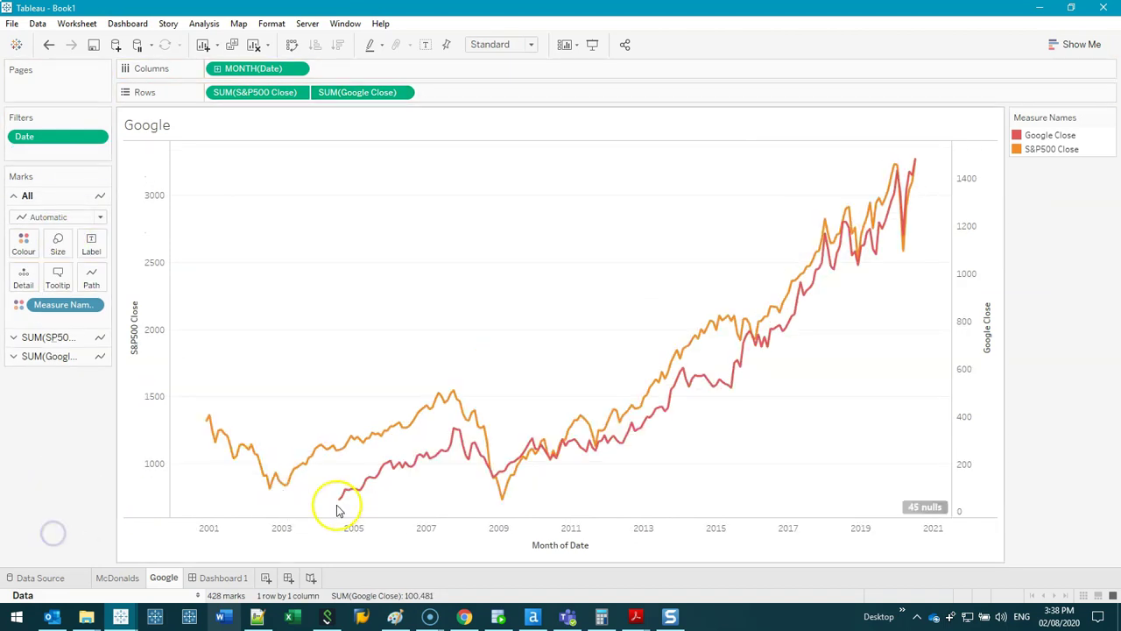
left_click(223, 577)
left_click(1069, 415)
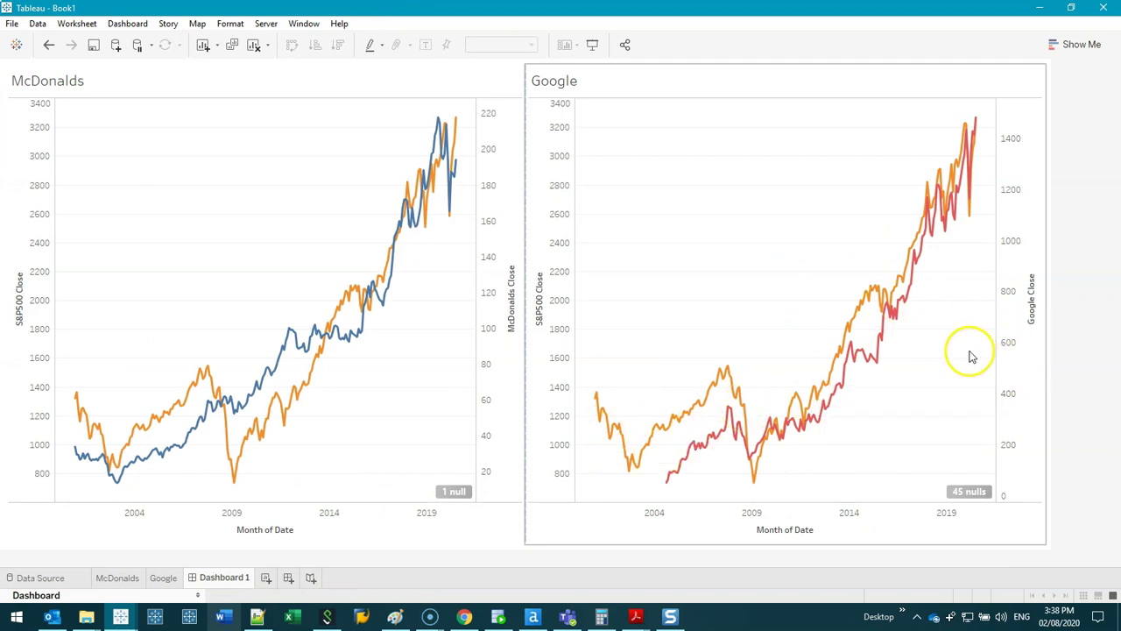
left_click_drag(826, 239, 897, 382)
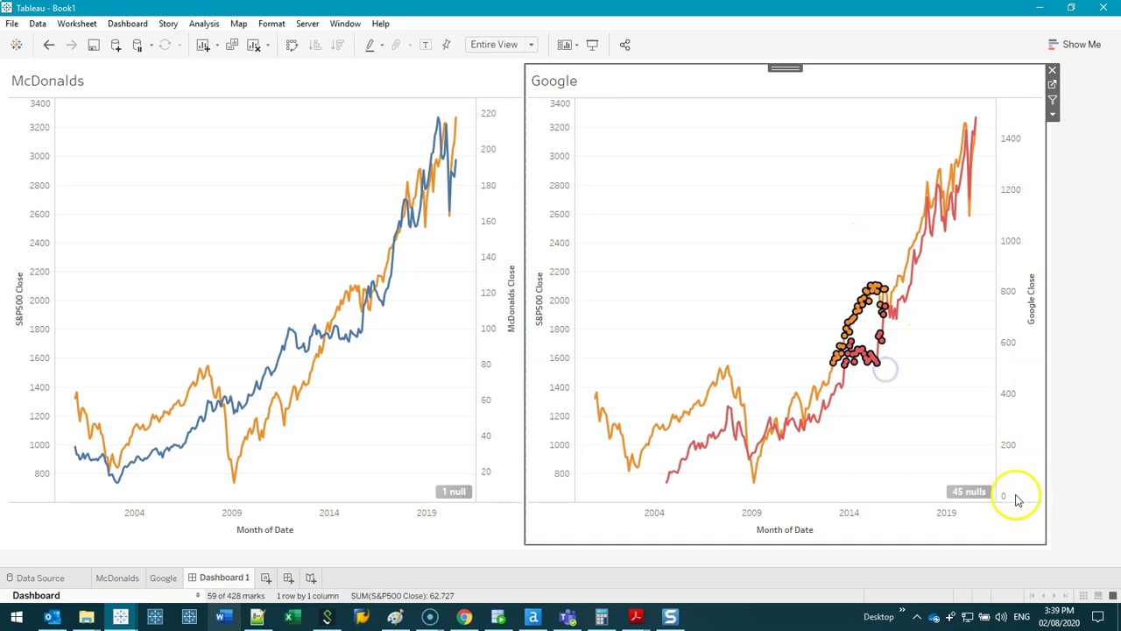
left_click(908, 399)
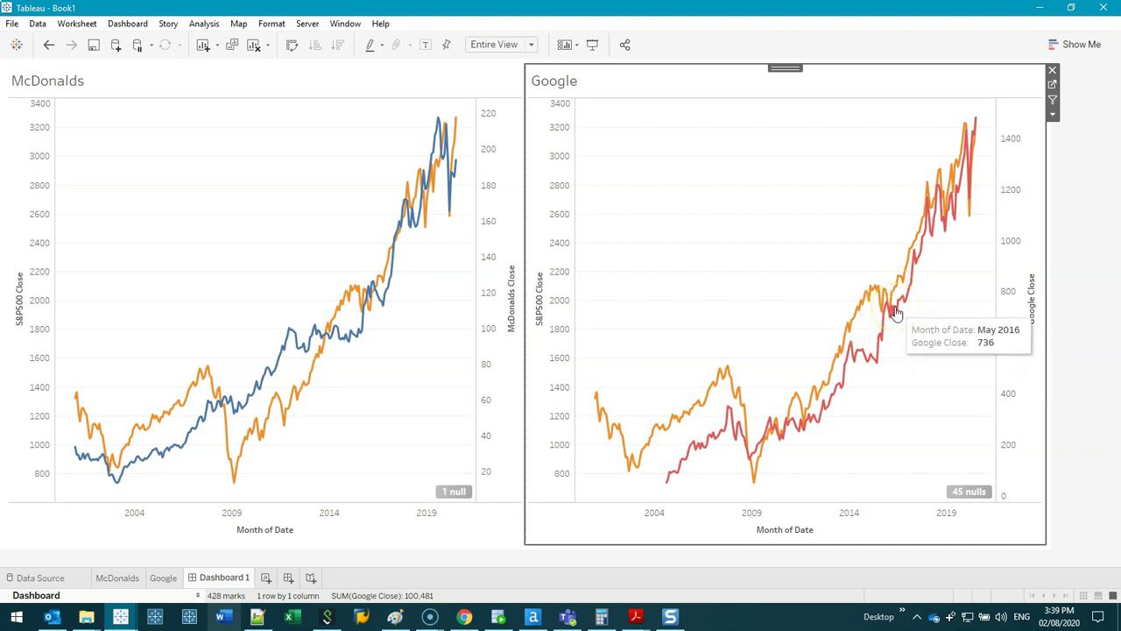
left_click(899, 317)
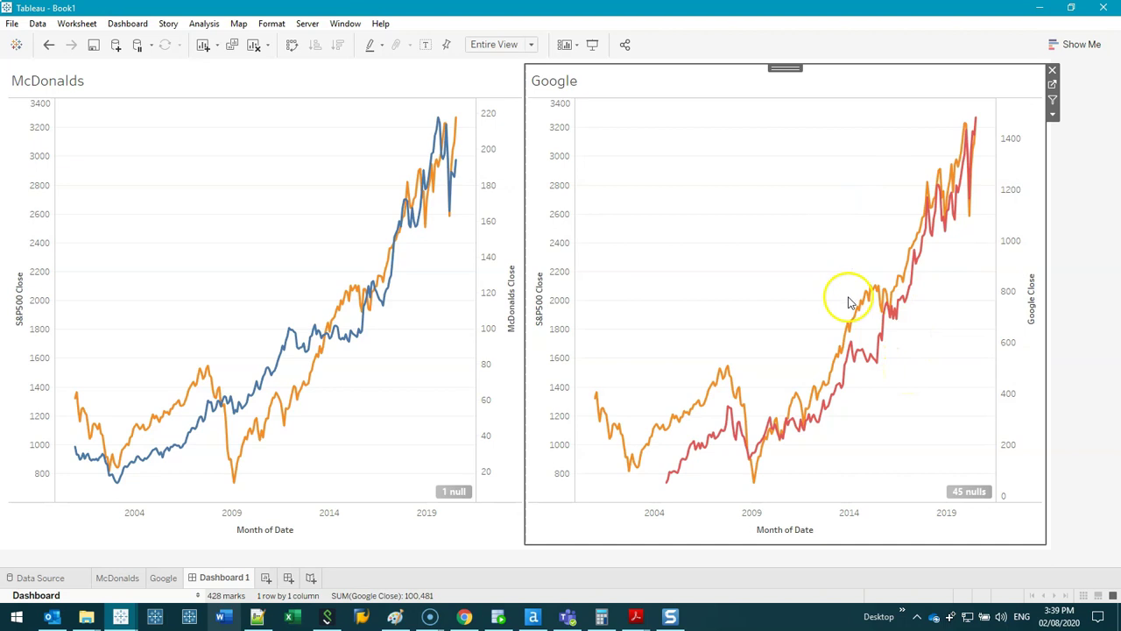
mouse_move(888, 291)
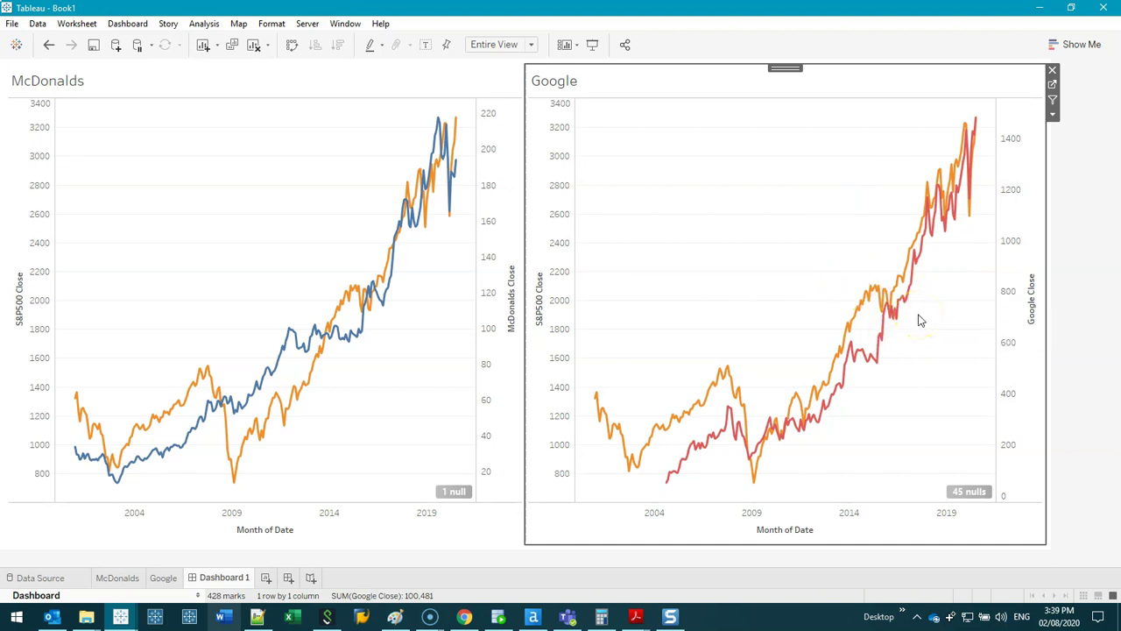